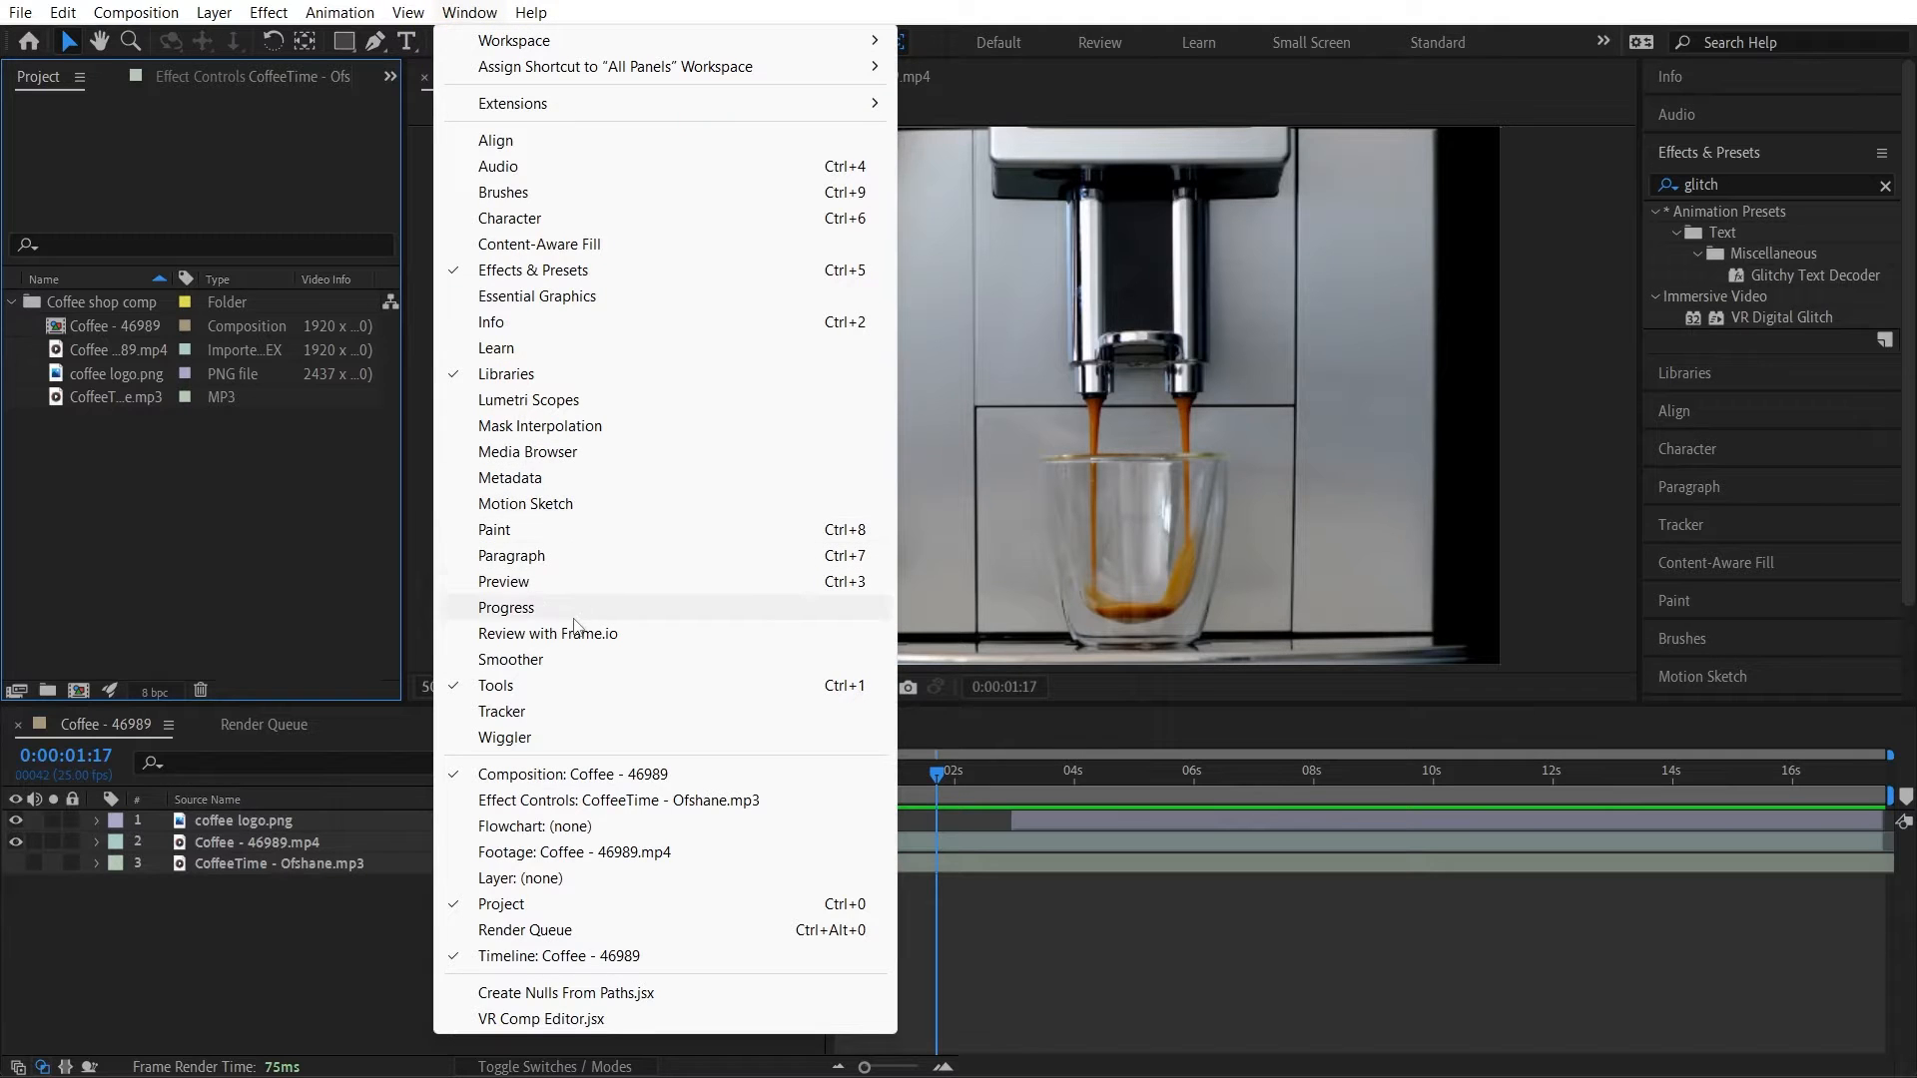
Step: Look over the drawing tools by activating the Pen tool and the Rectangle tool
{"action": "mouse_move", "coordinate": [220, 10]}
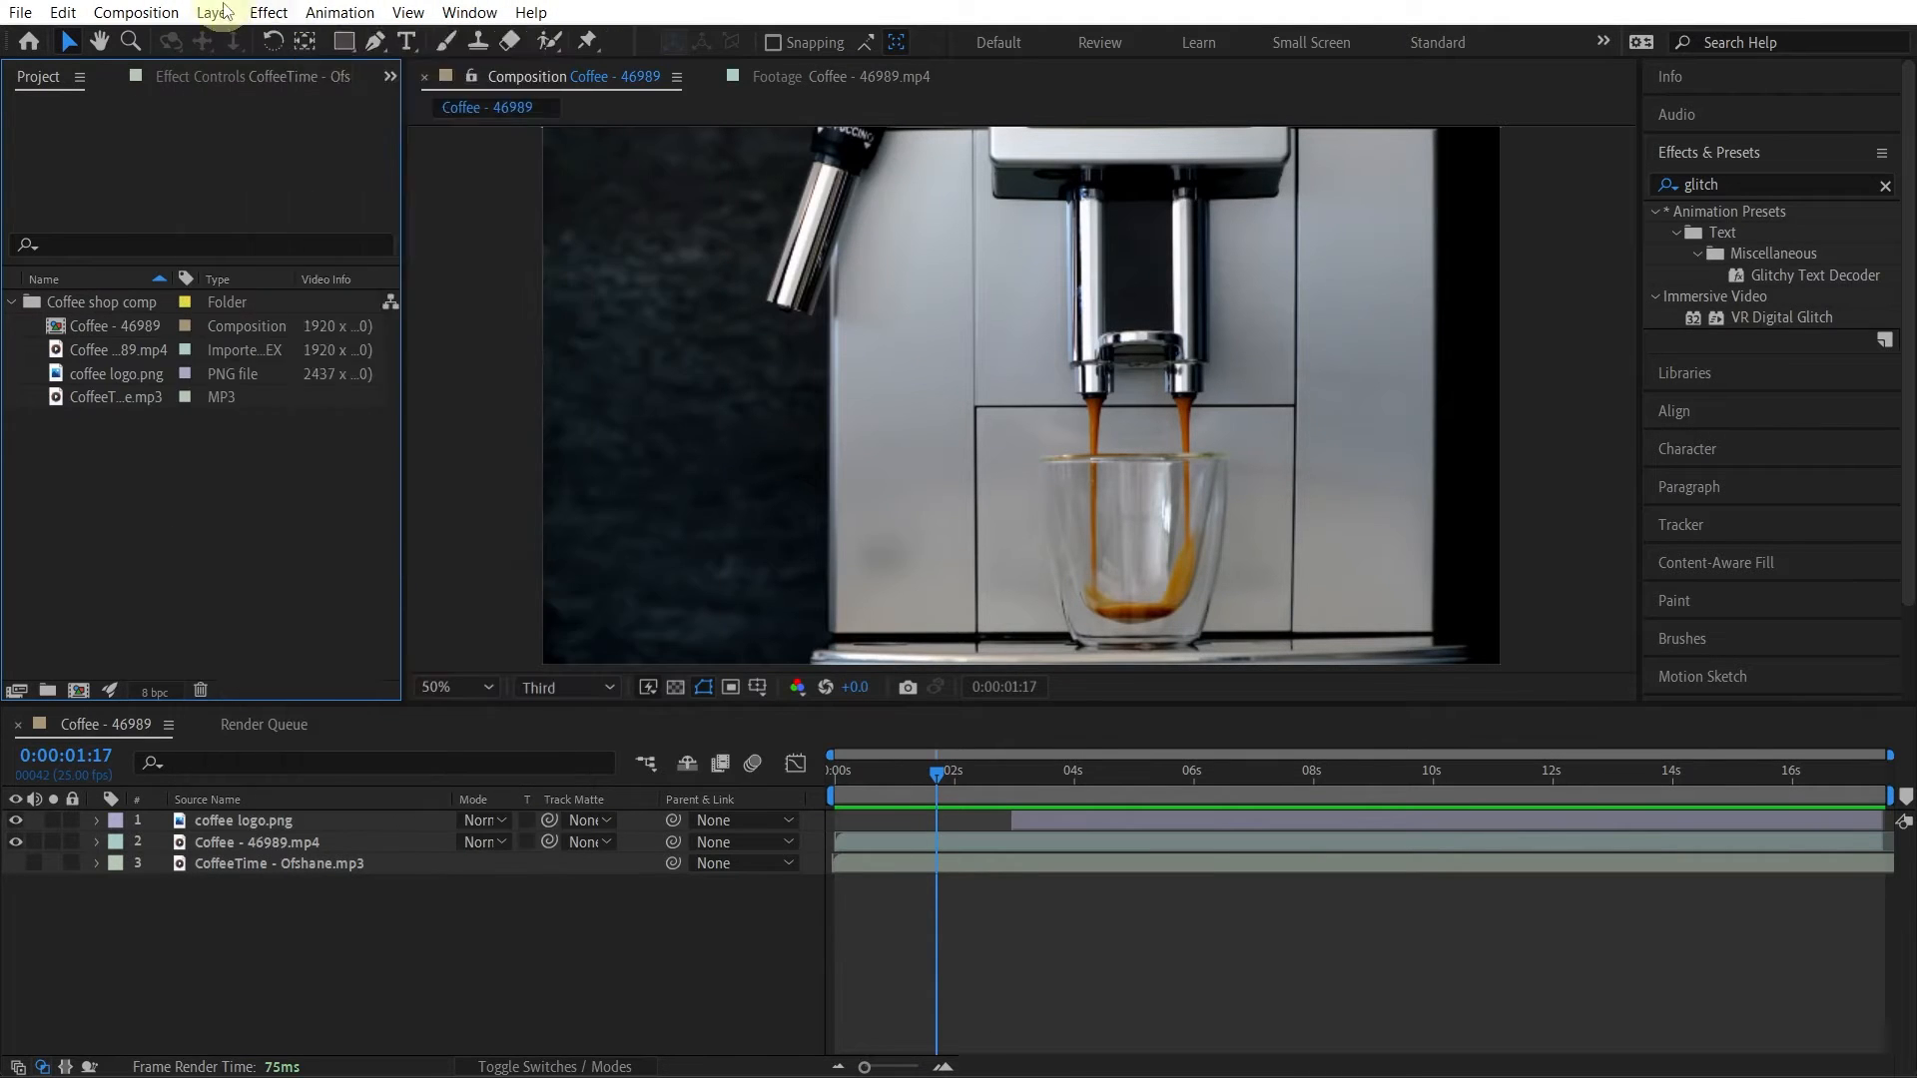
{"action": "left_click", "coordinate": [895, 5]}
{"action": "left_click", "coordinate": [375, 43]}
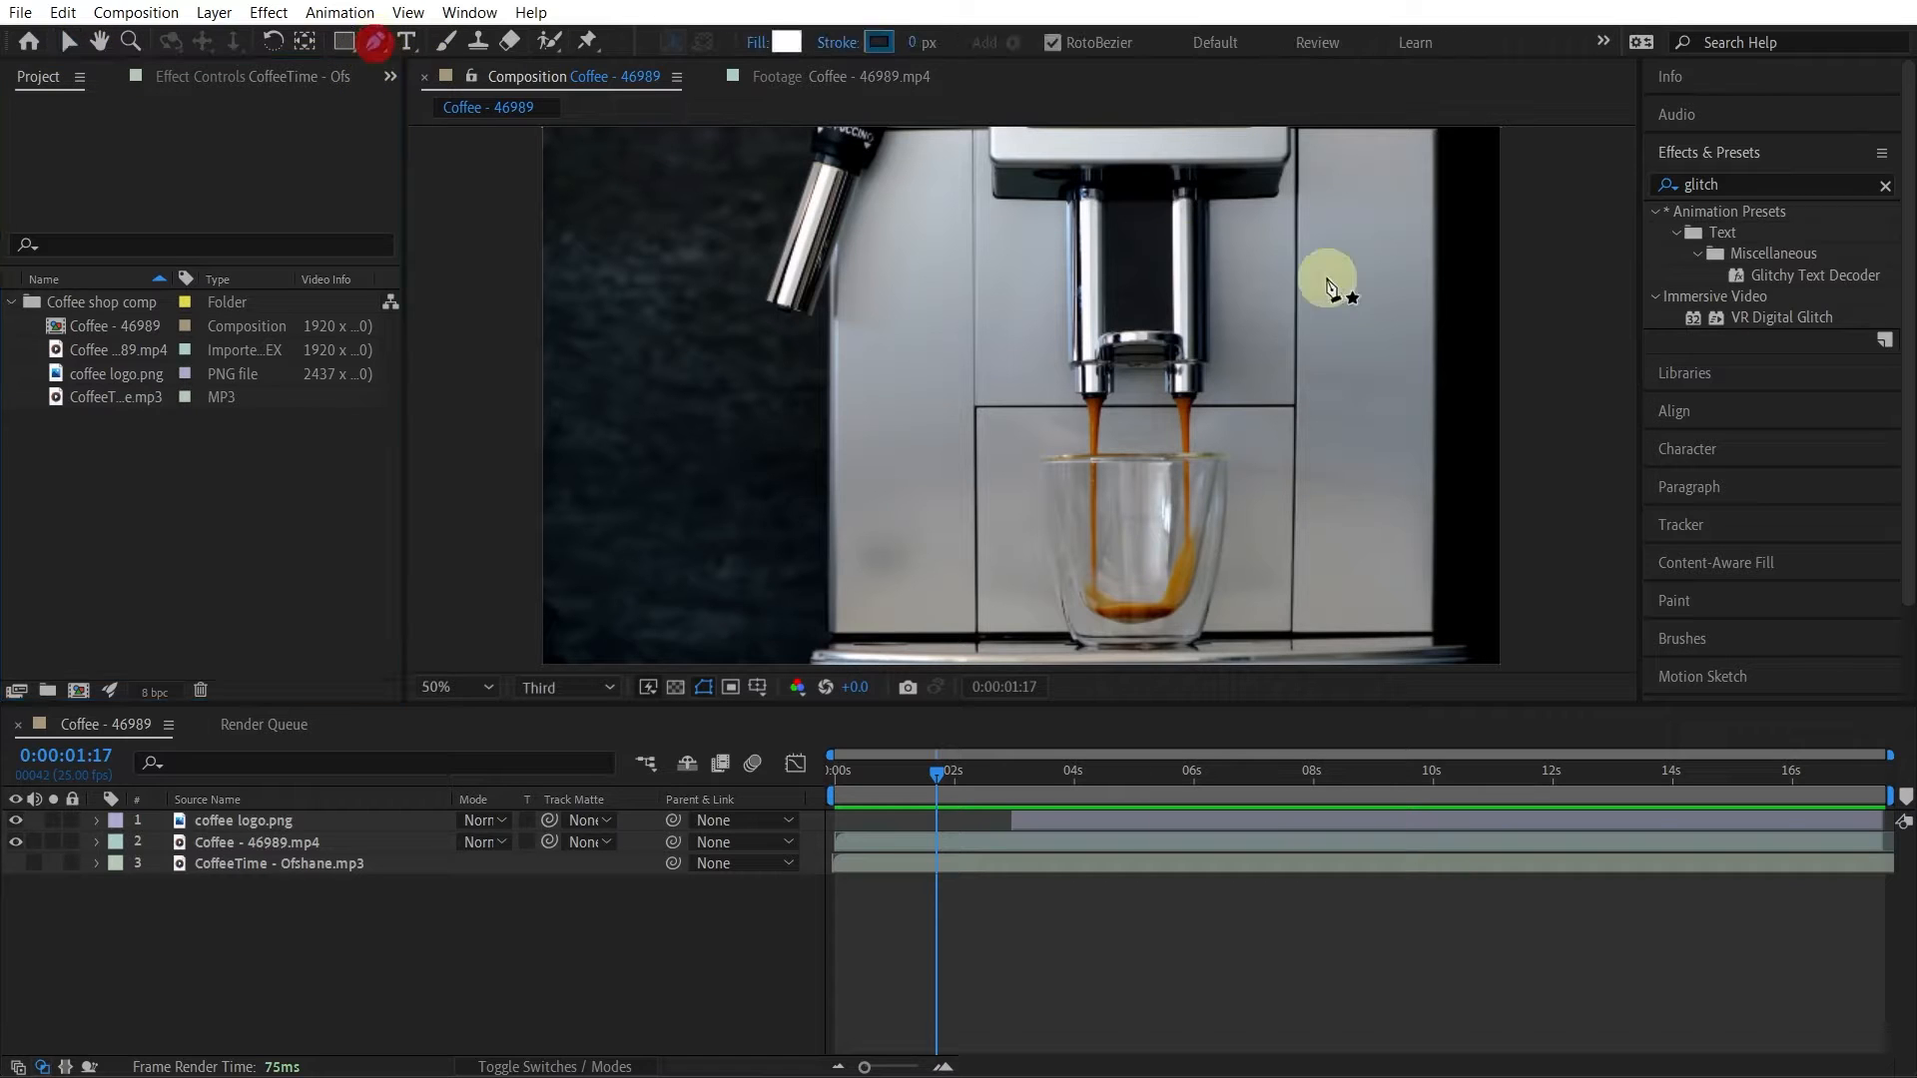
{"action": "left_click", "coordinate": [343, 42]}
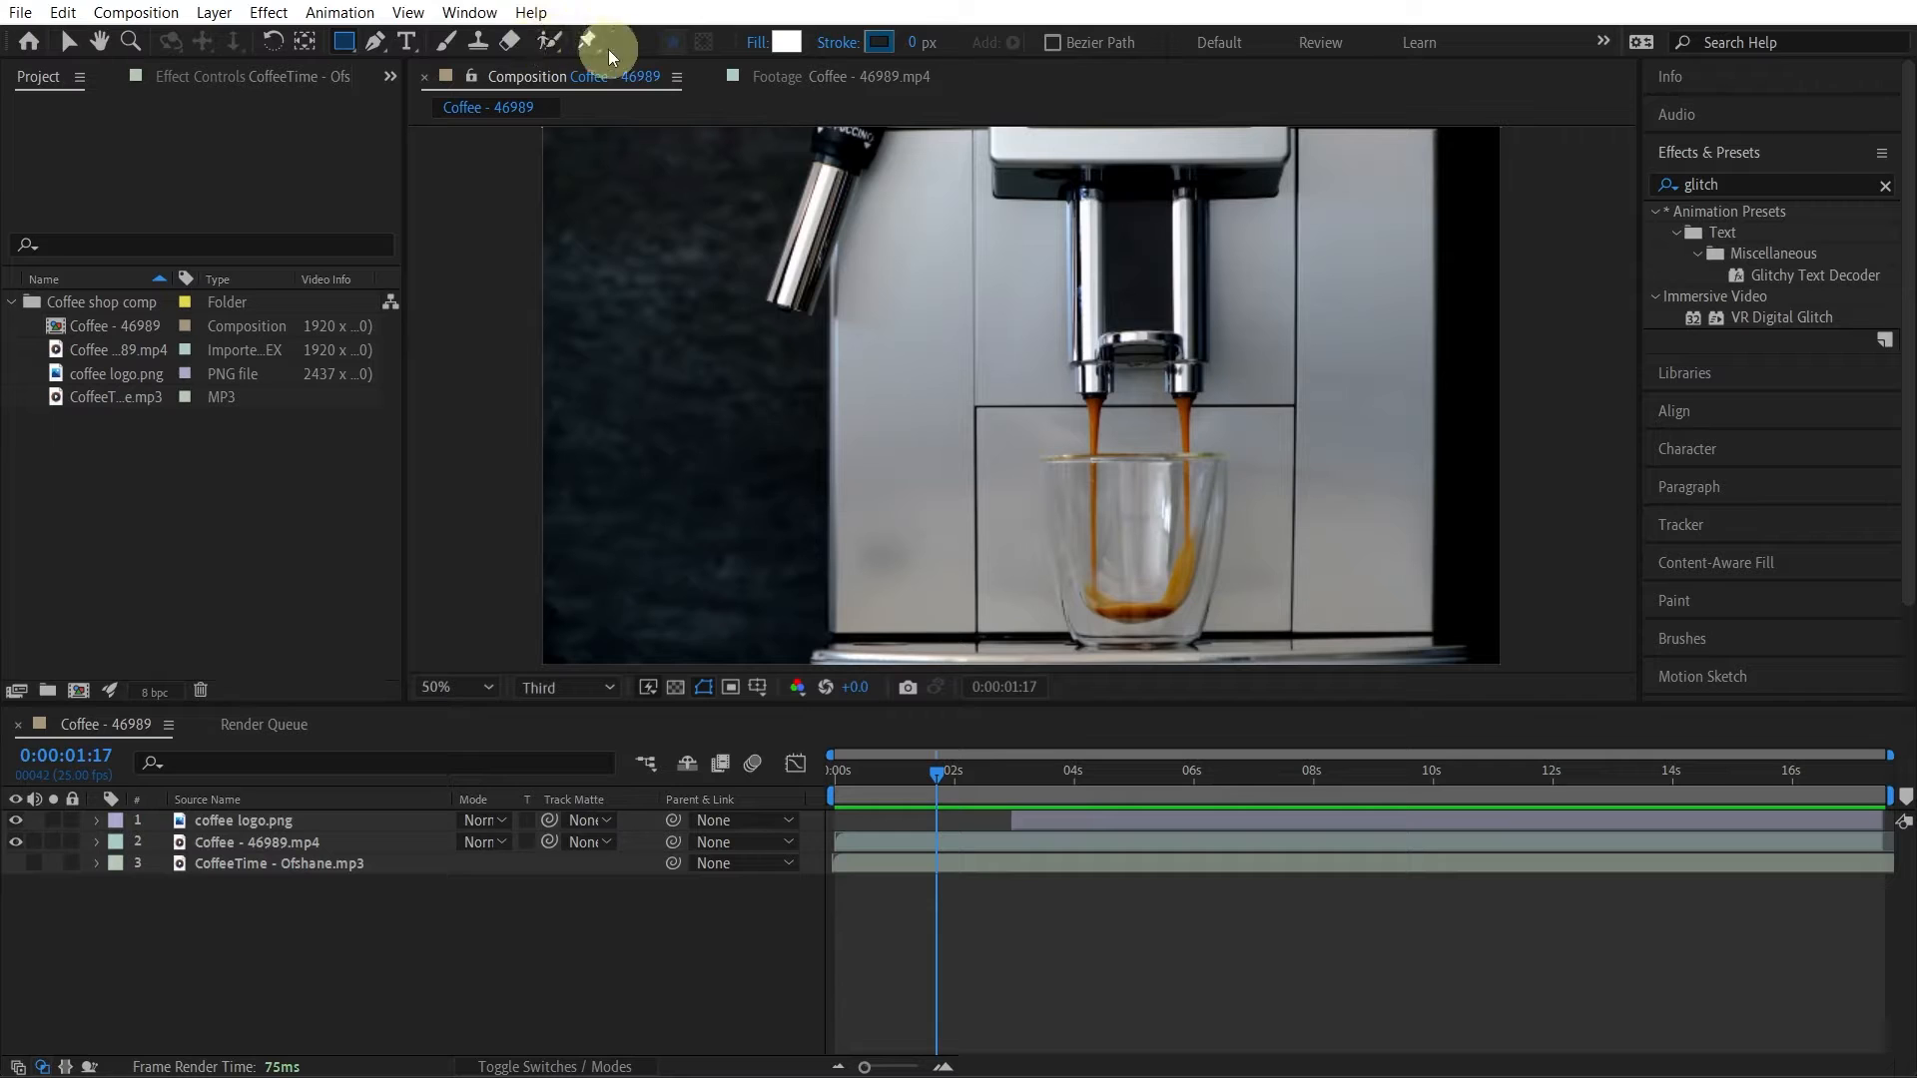
Step: Inspect the project's coffee video, logo image and music file in turn, and return to the Selection tool
{"action": "left_click", "coordinate": [107, 124]}
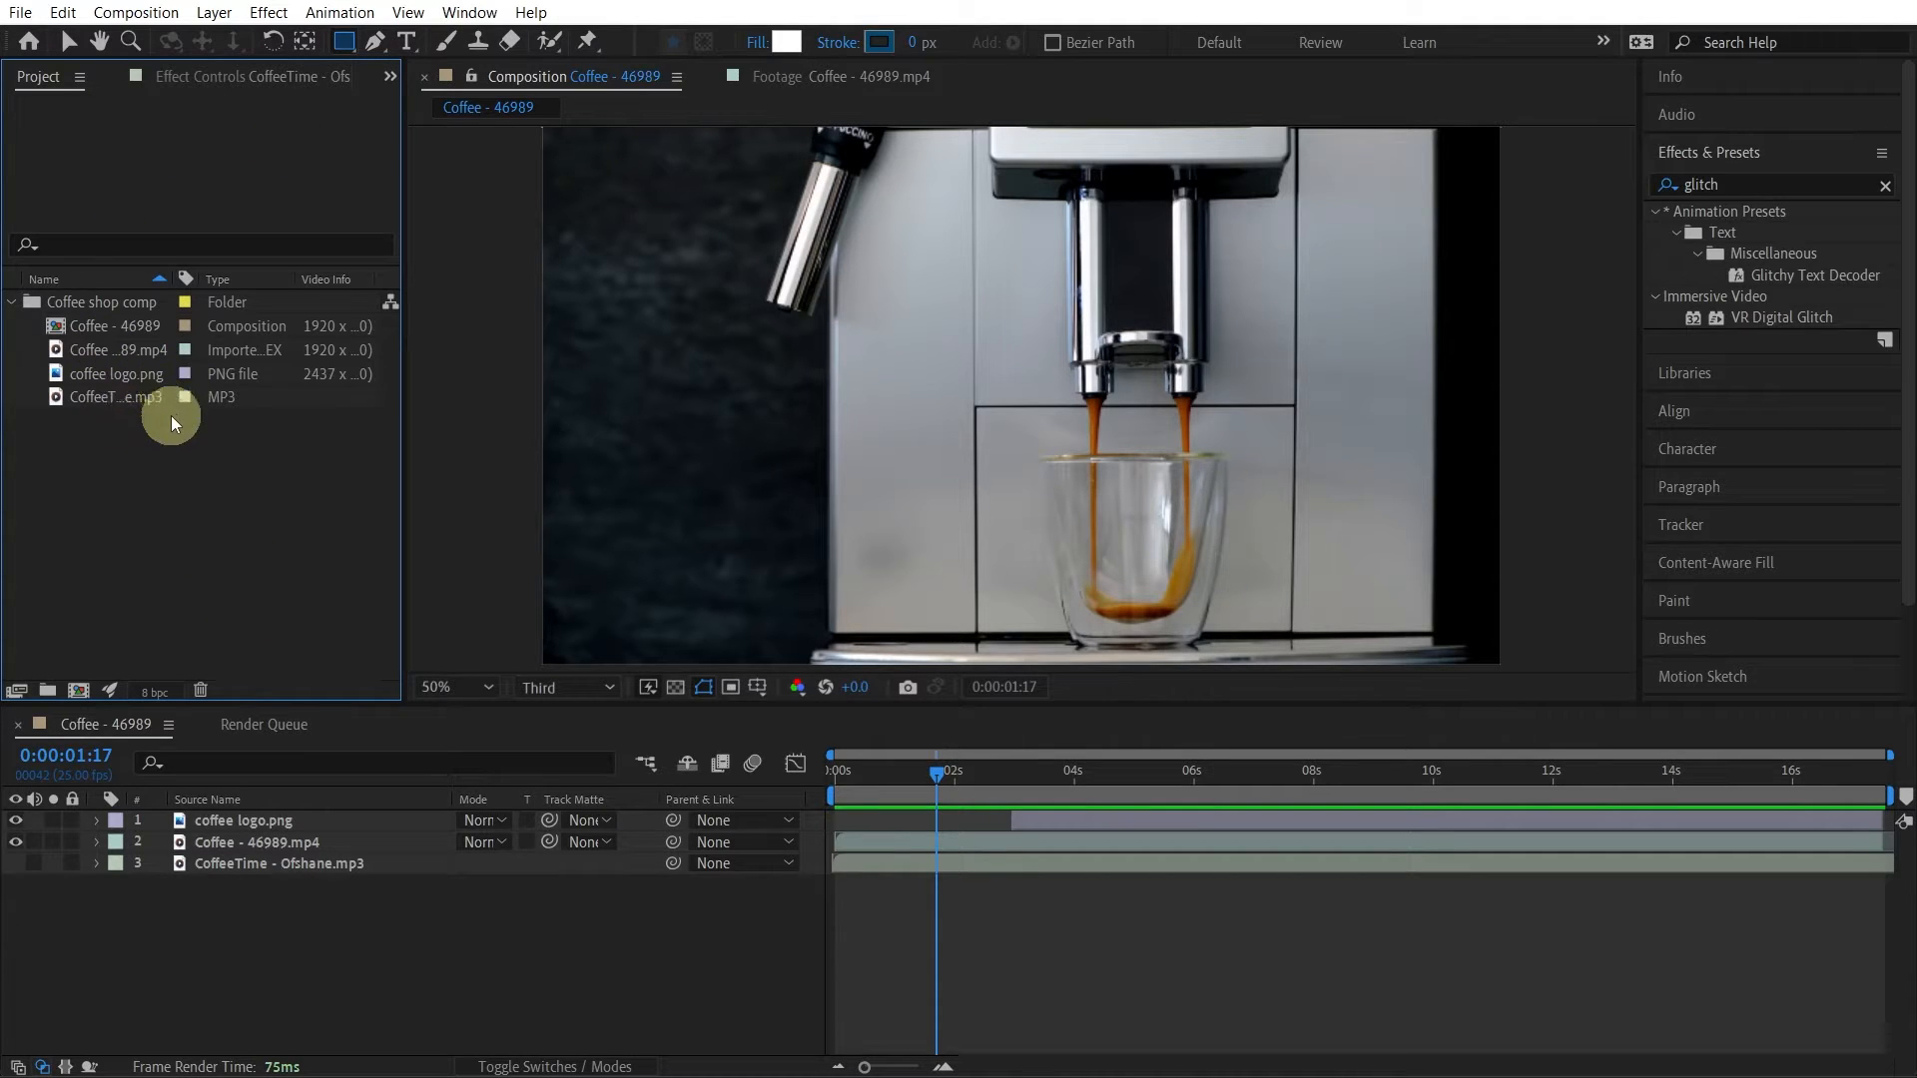
{"action": "left_click", "coordinate": [123, 355]}
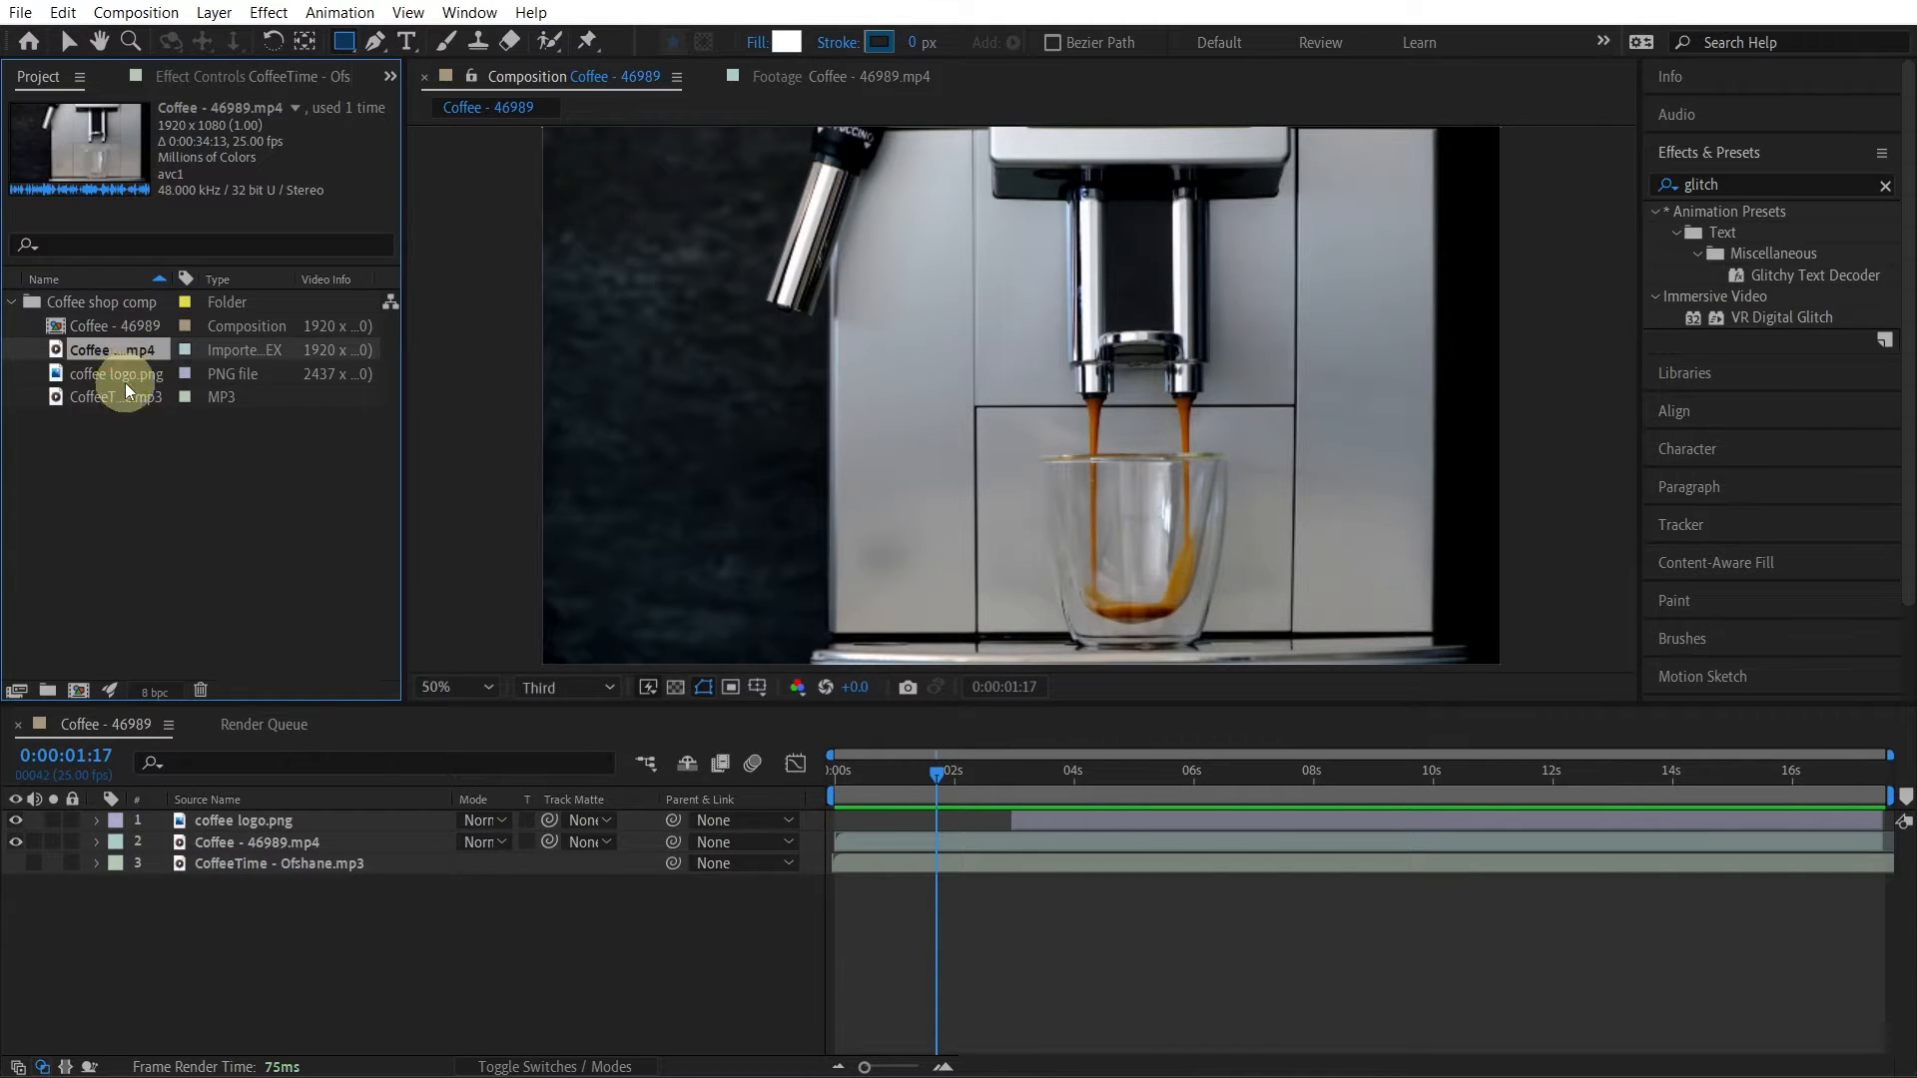
{"action": "left_click", "coordinate": [134, 397]}
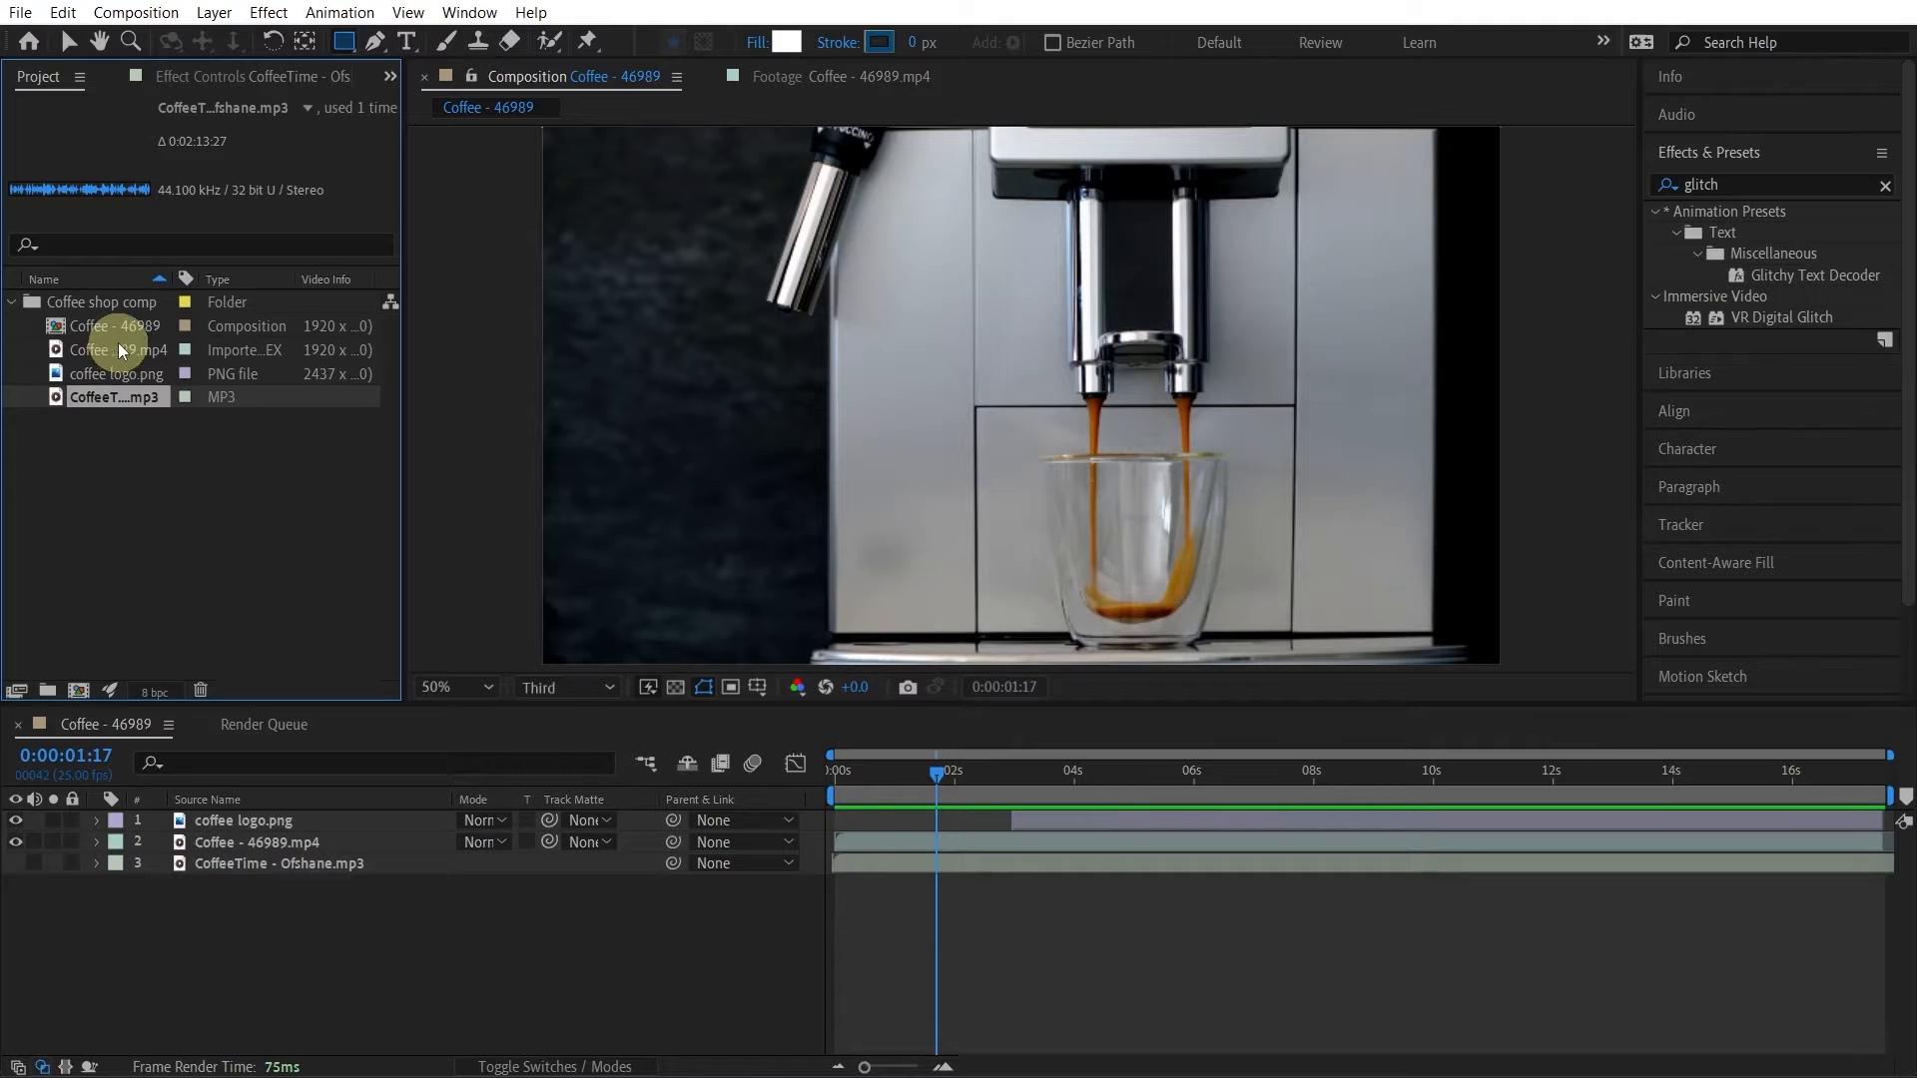
{"action": "left_click", "coordinate": [118, 345]}
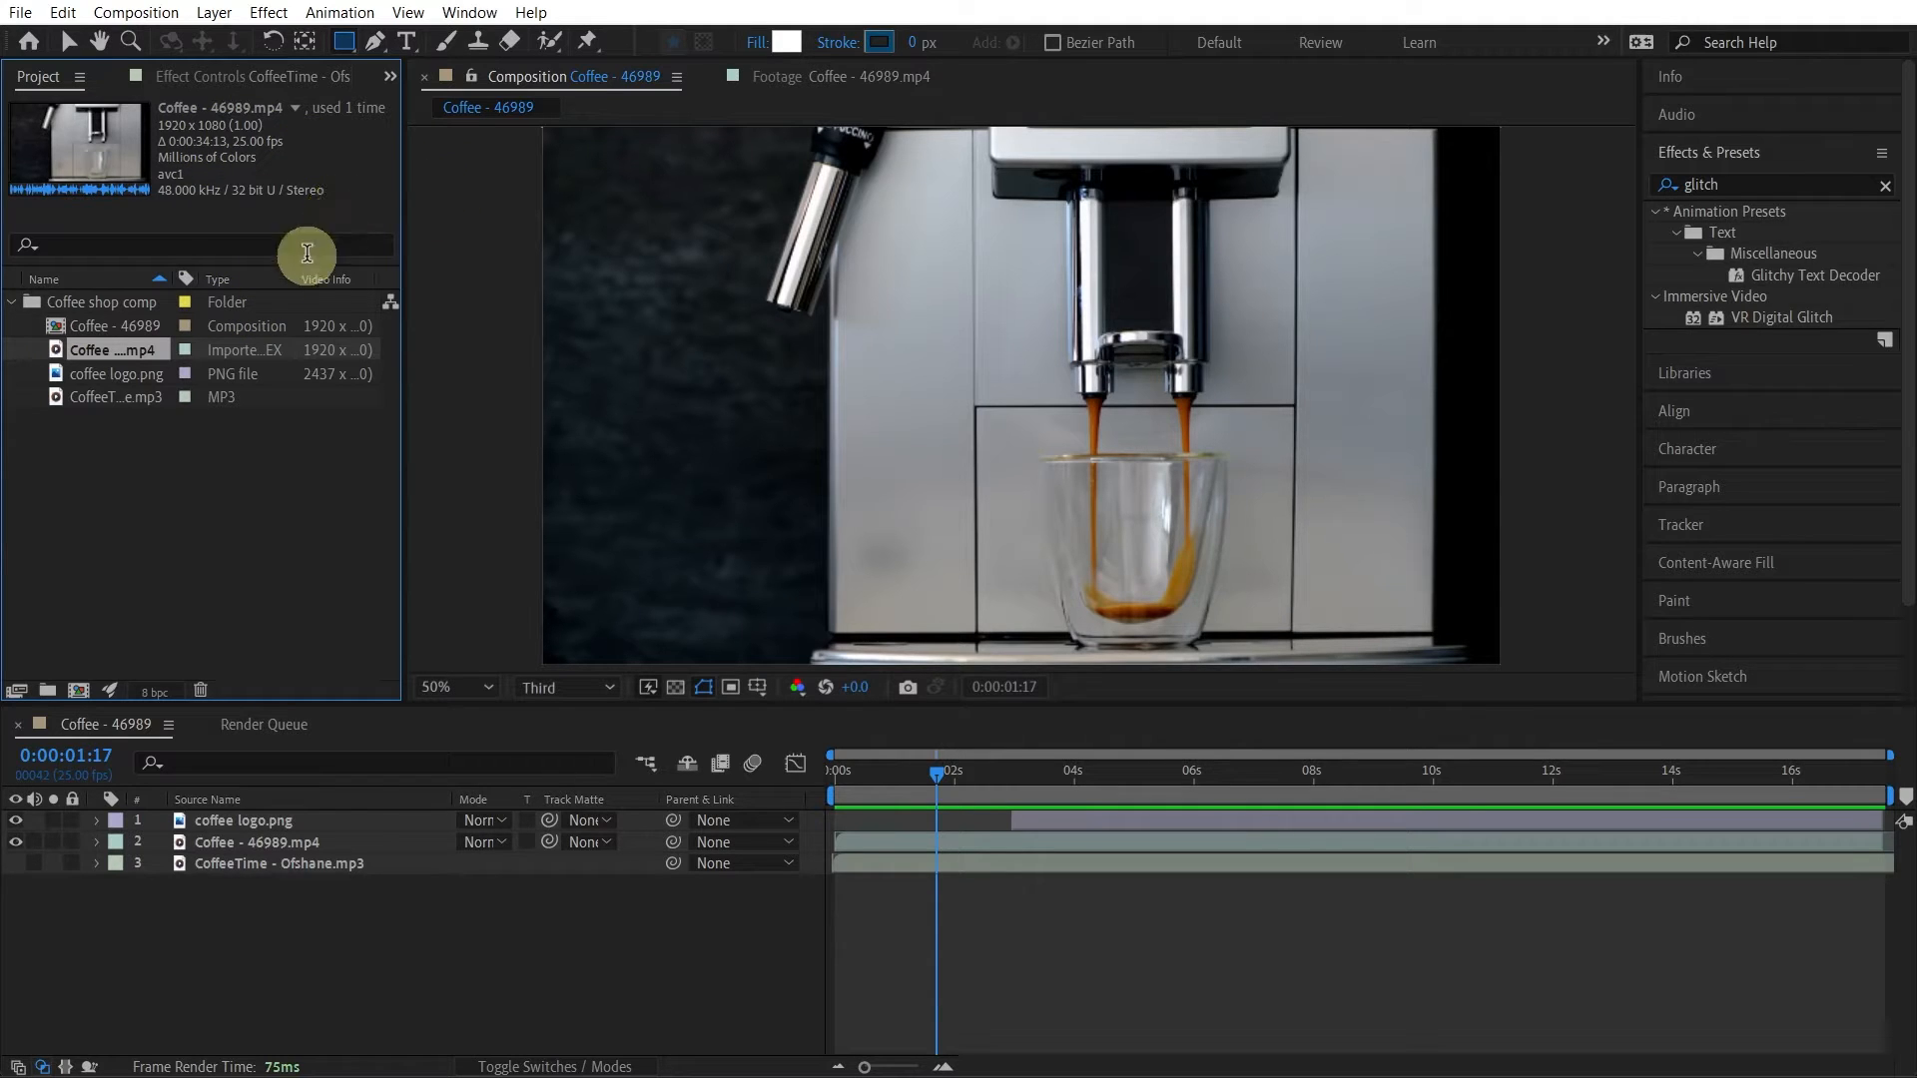
{"action": "left_click", "coordinate": [116, 374]}
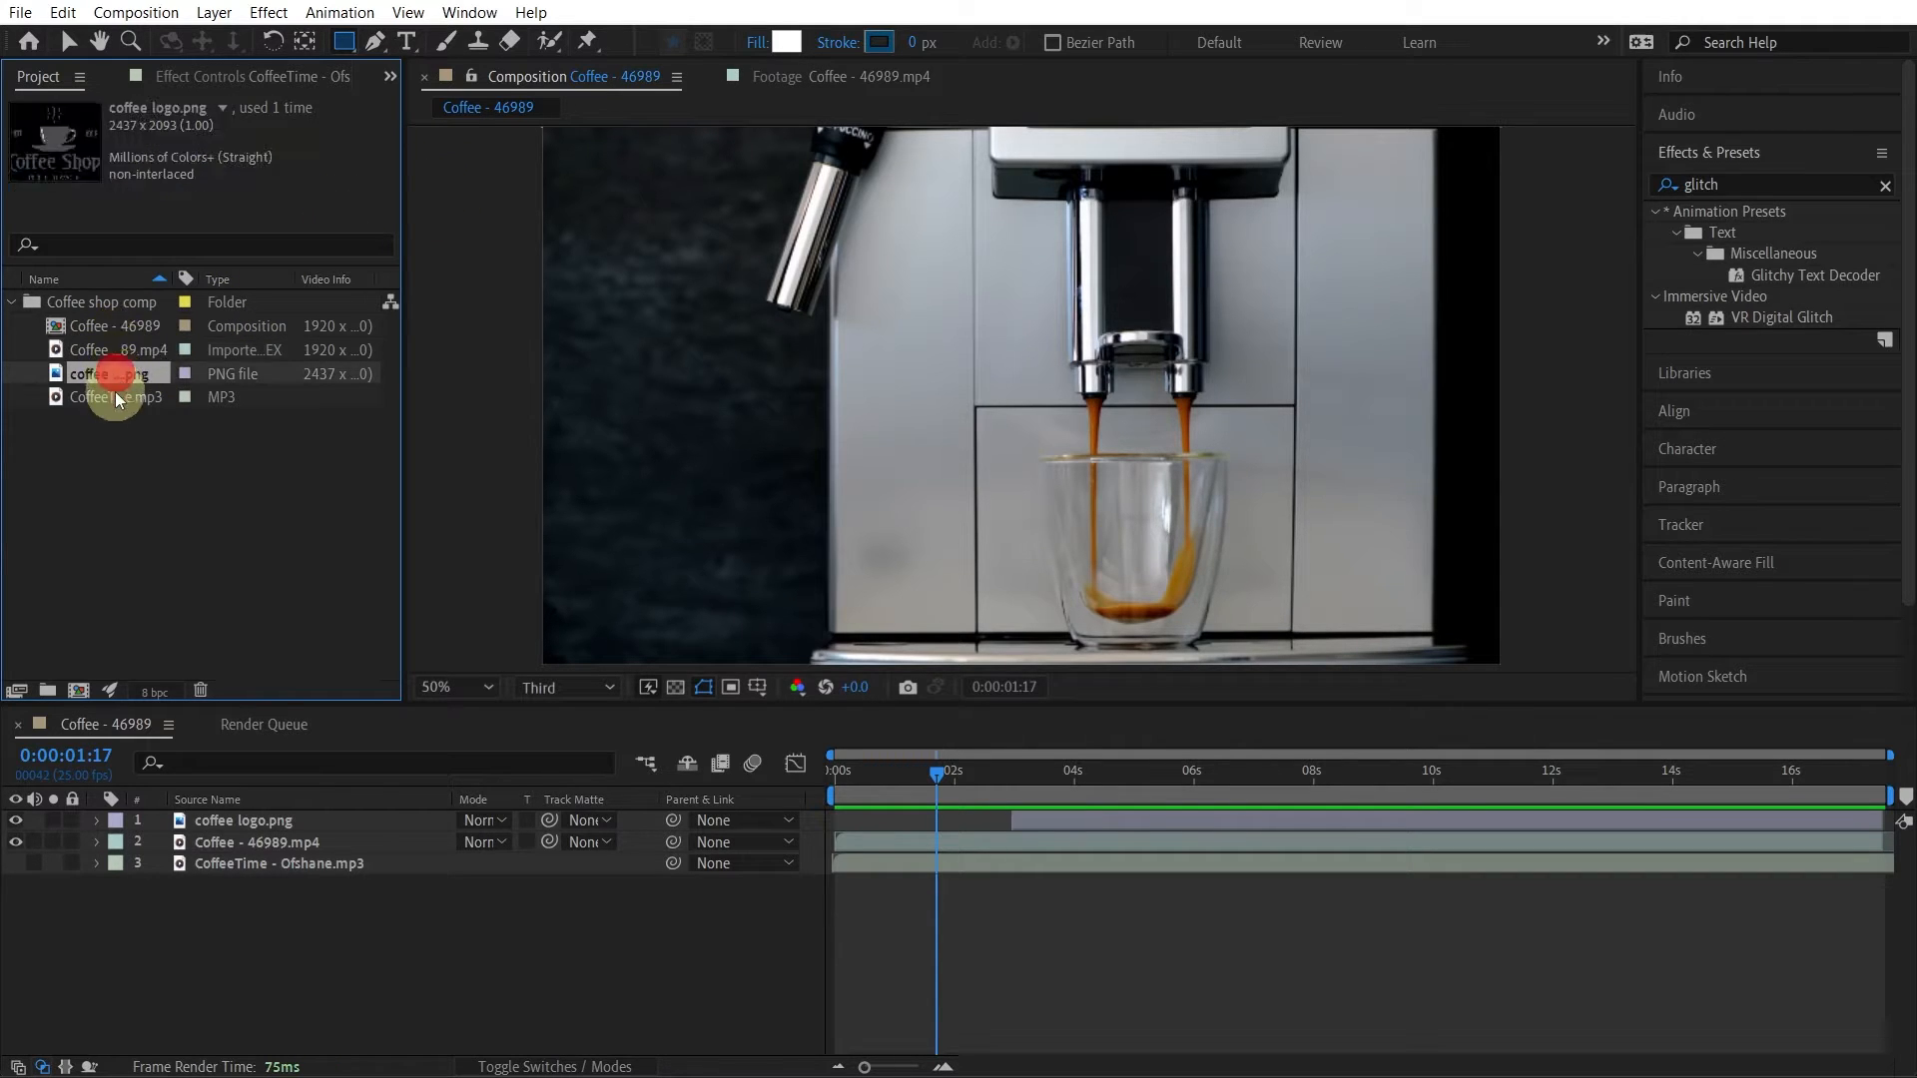
{"action": "left_click", "coordinate": [113, 404]}
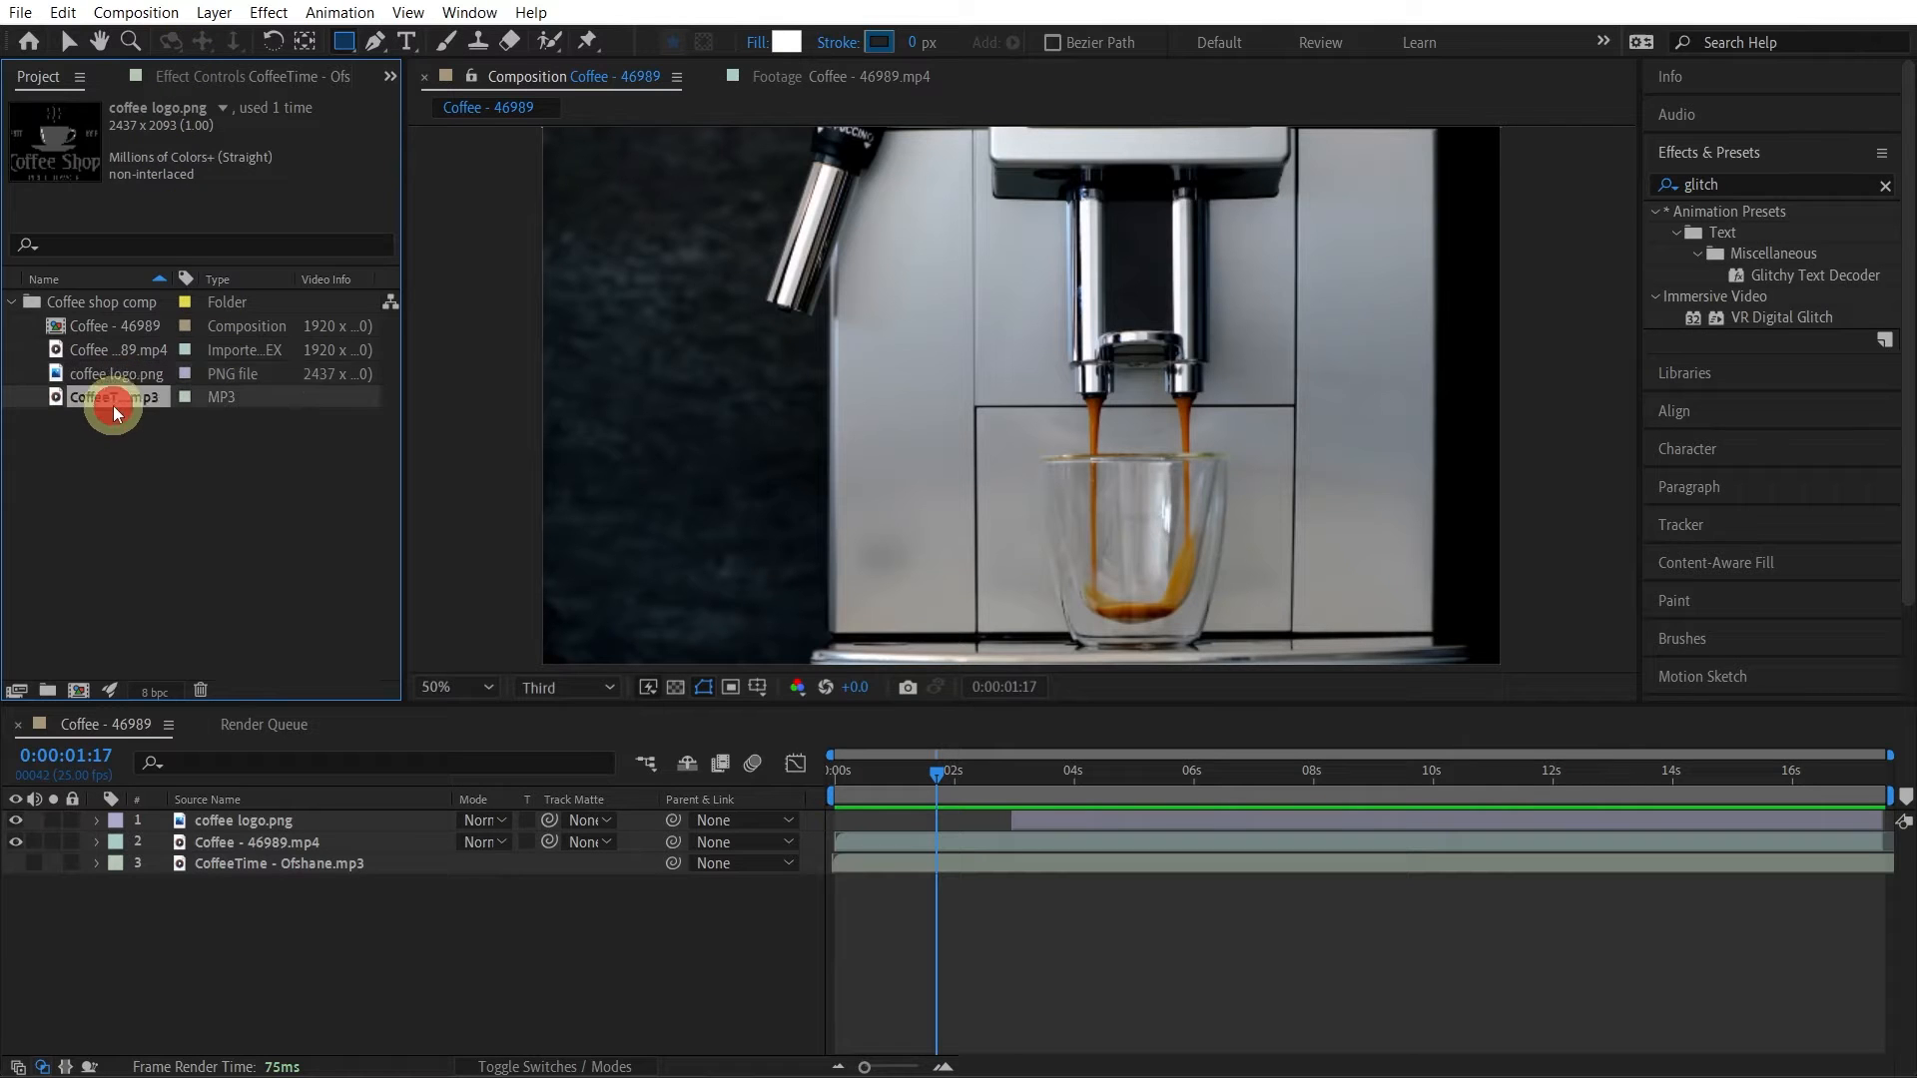
{"action": "key", "text": "v"}
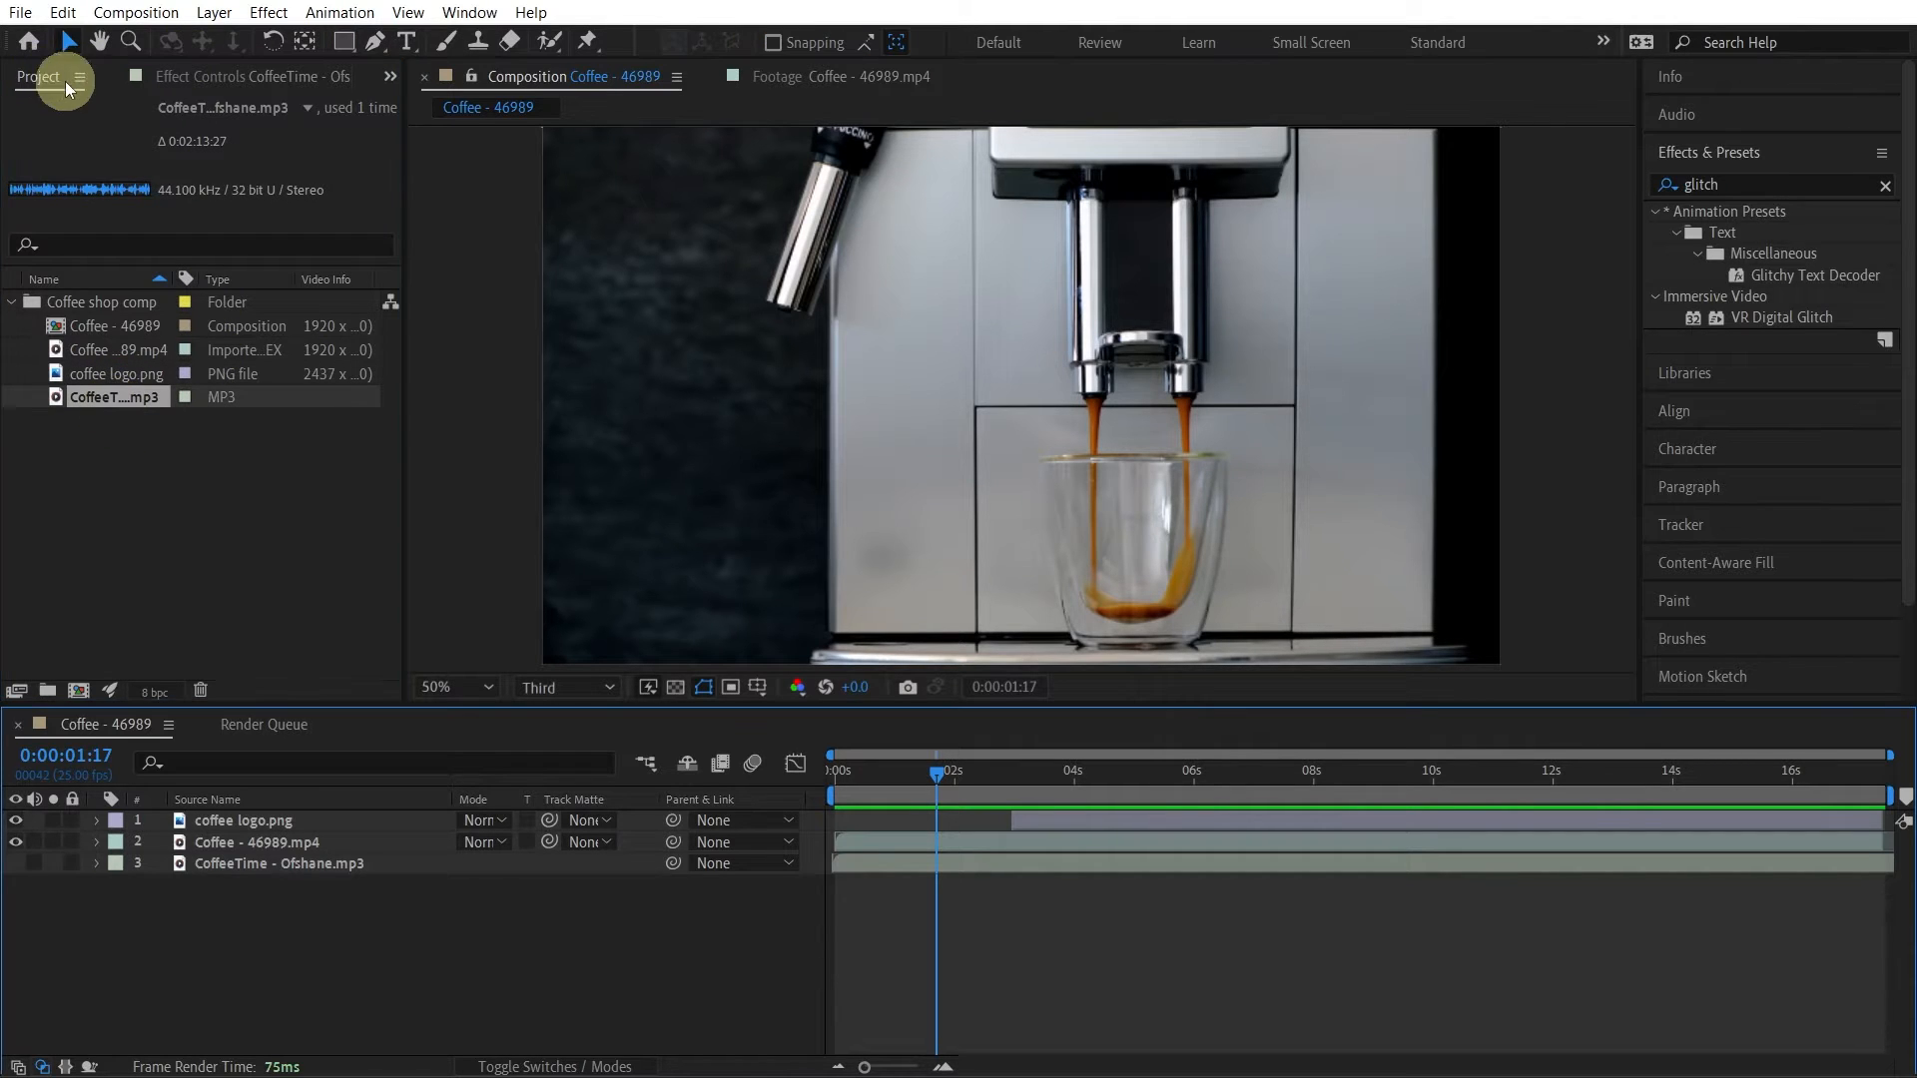
Step: View the effects applied to the coffee logo.png layer and return to the project's file list
{"action": "left_click", "coordinate": [267, 76]}
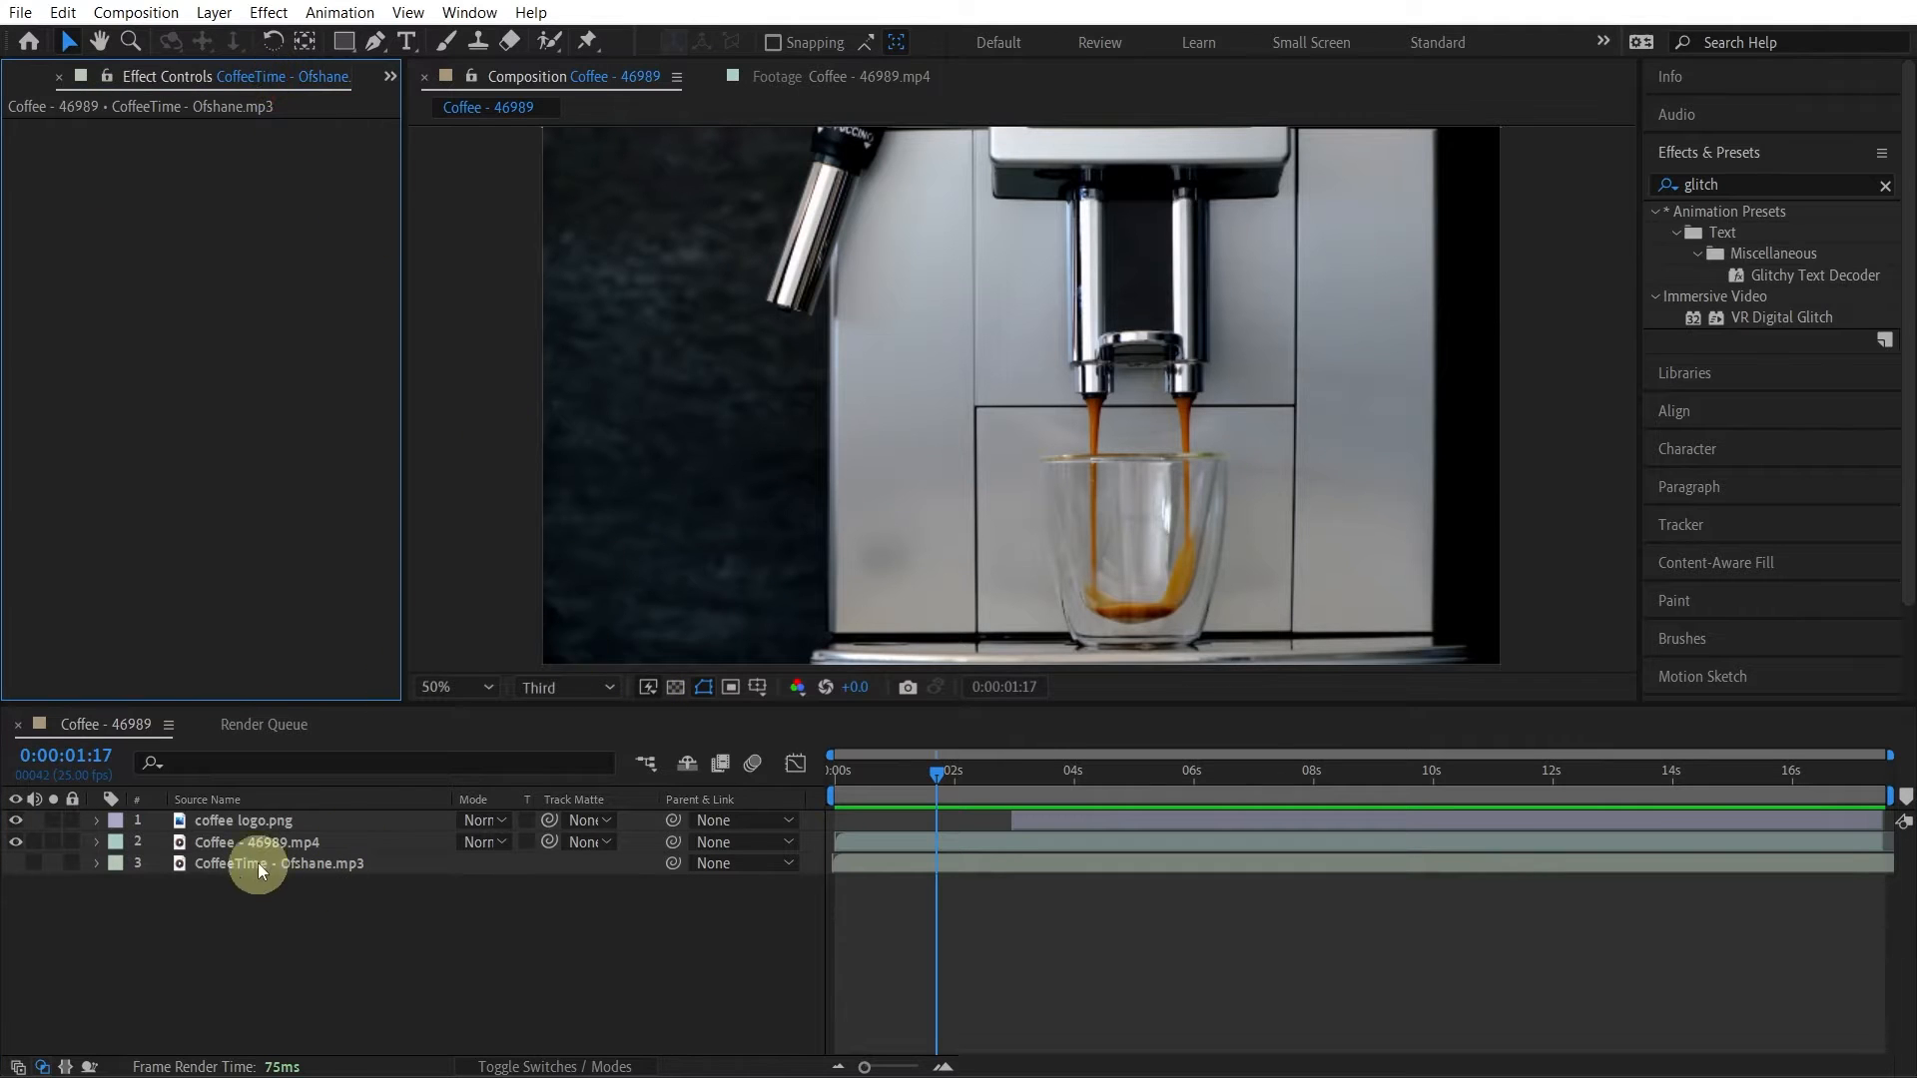
{"action": "left_click", "coordinate": [250, 821]}
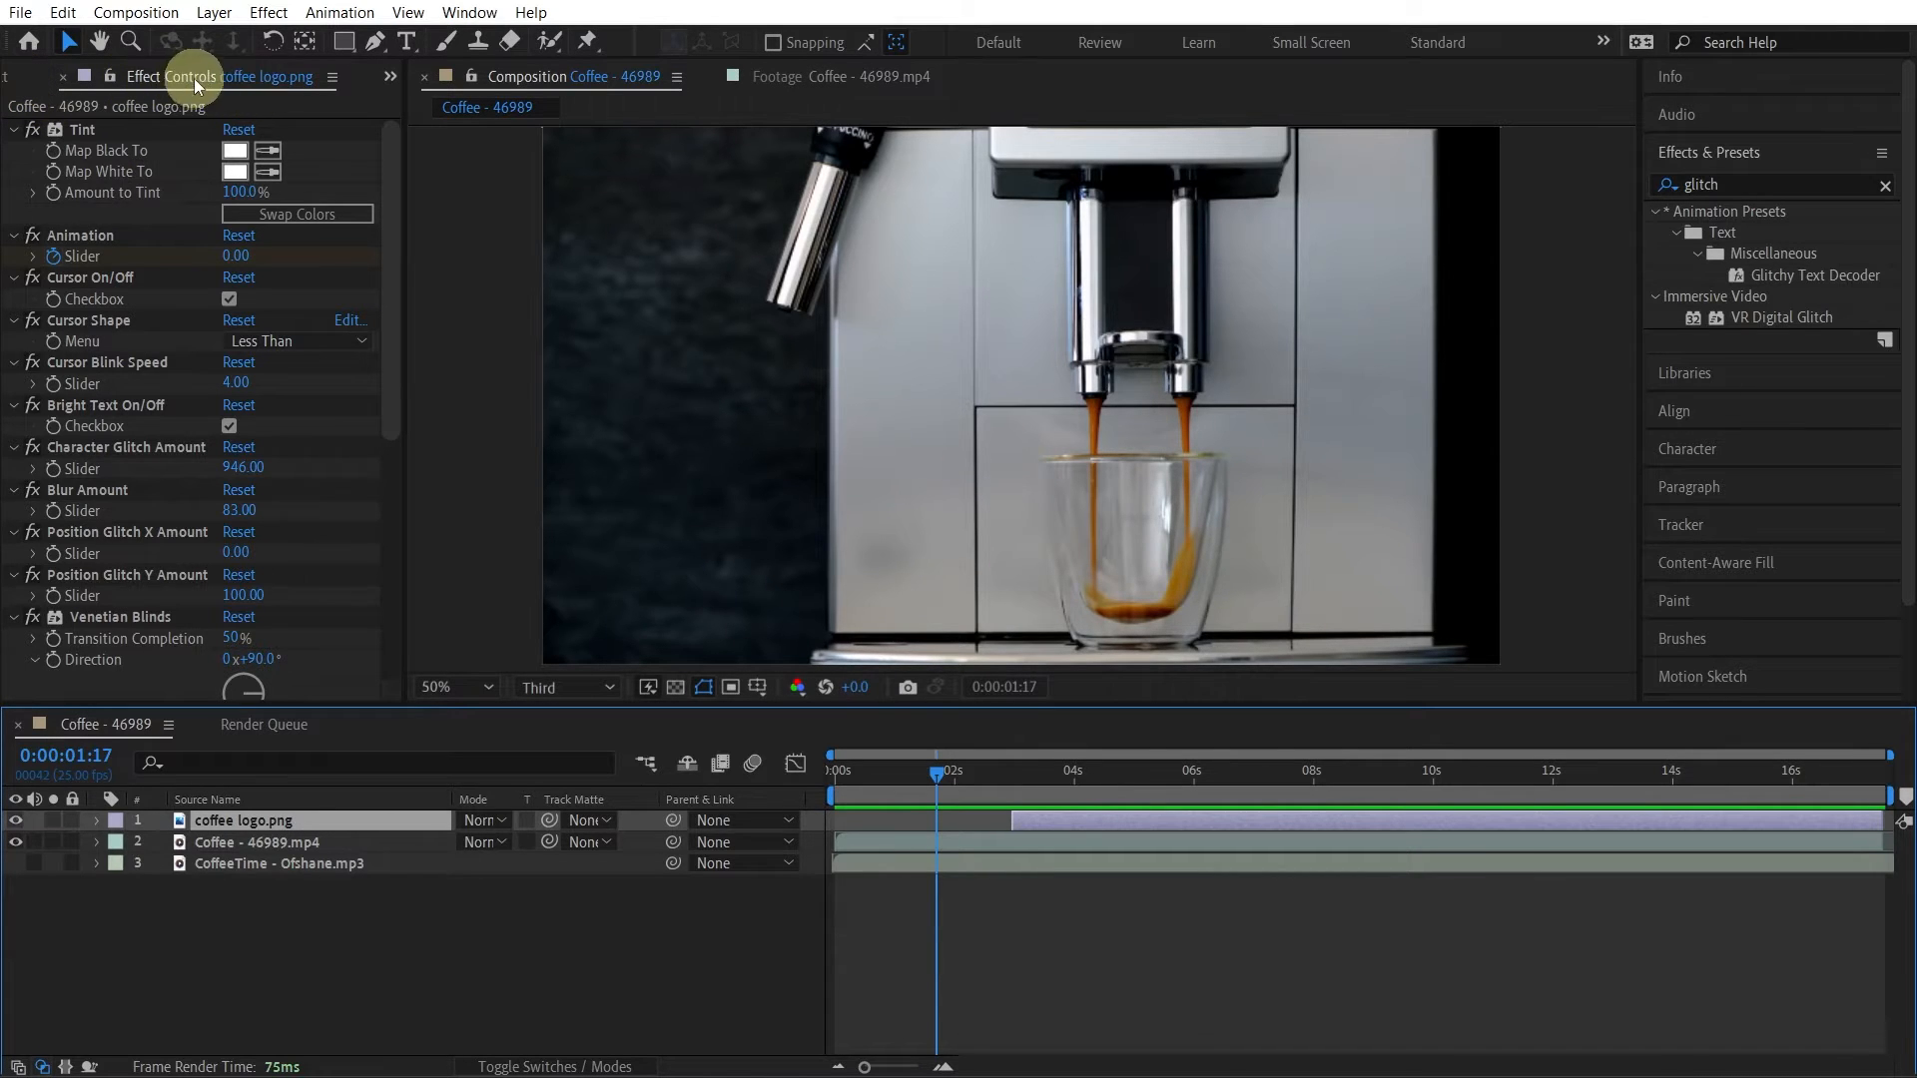
{"action": "left_click", "coordinate": [12, 76]}
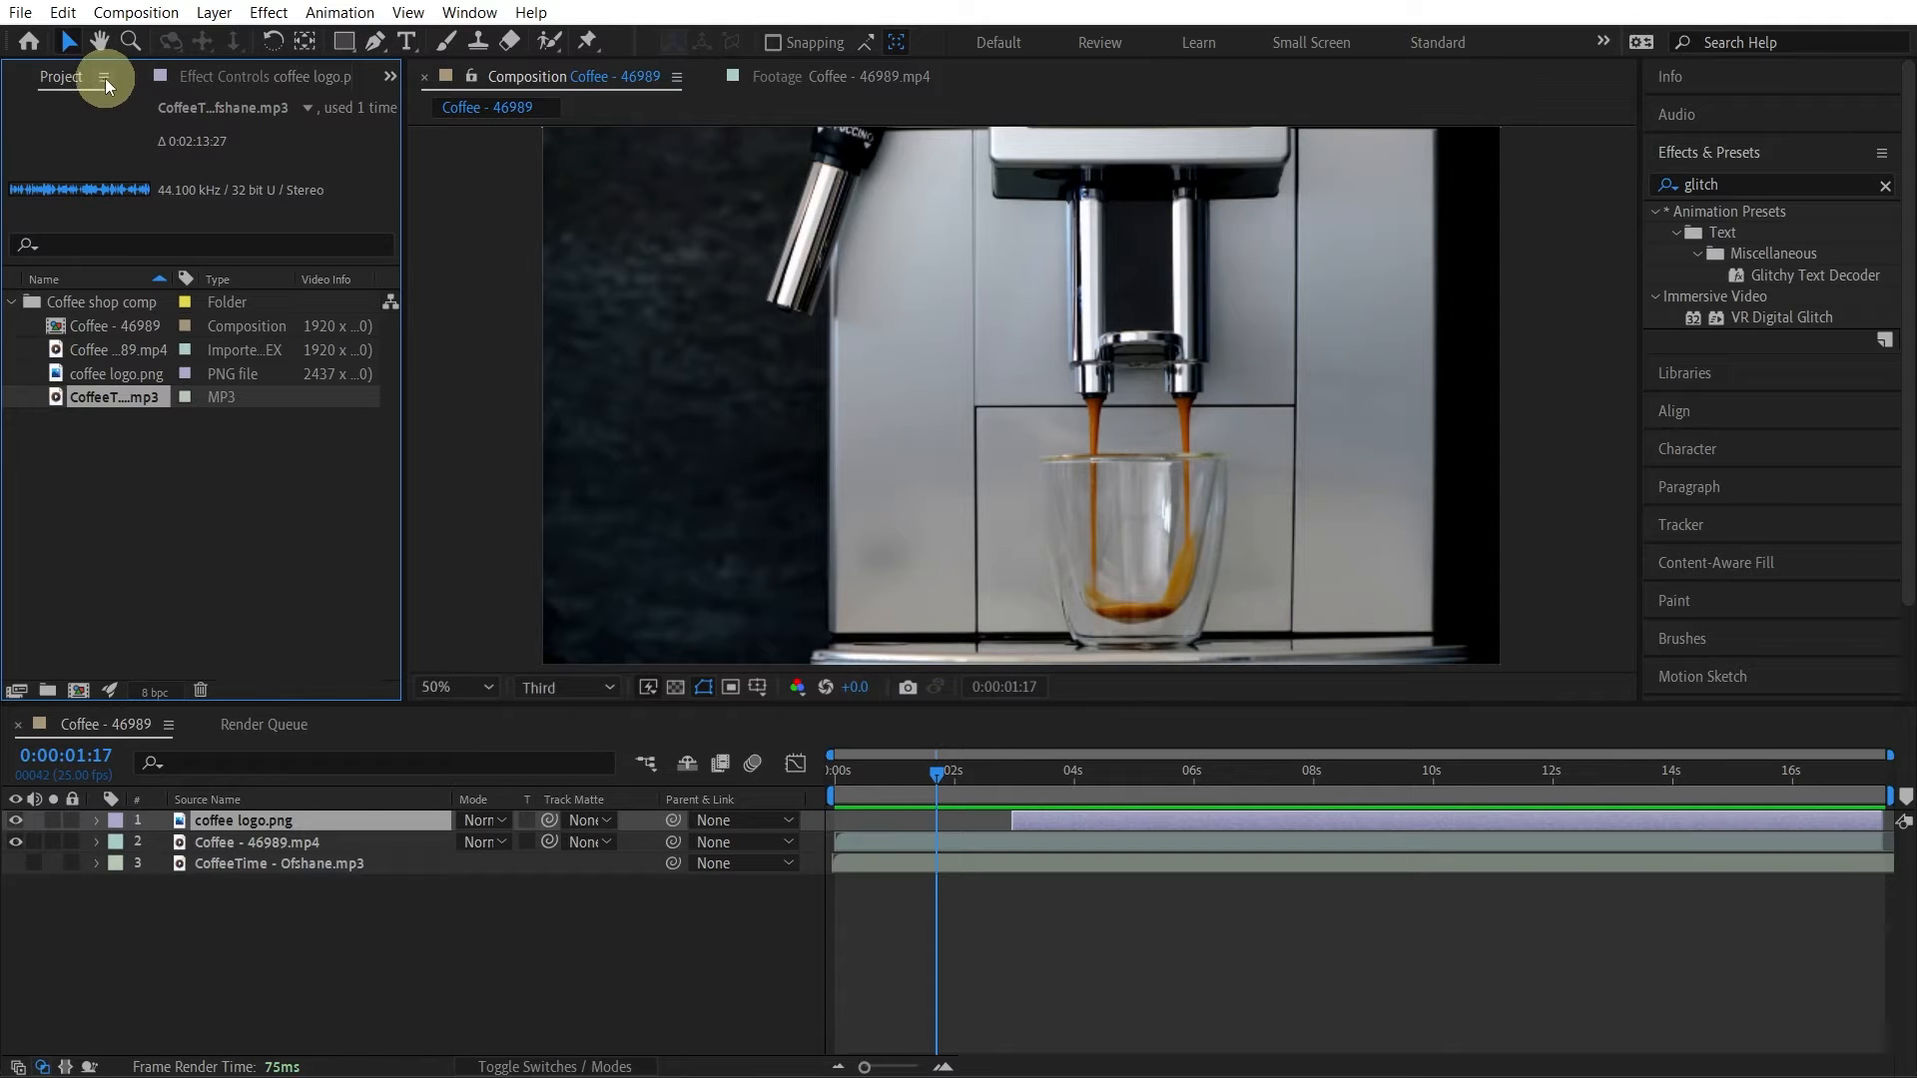
Step: Undock the Project panel as a floating window and dock it back in its original place before Effect Controls
{"action": "left_click", "coordinate": [103, 78]}
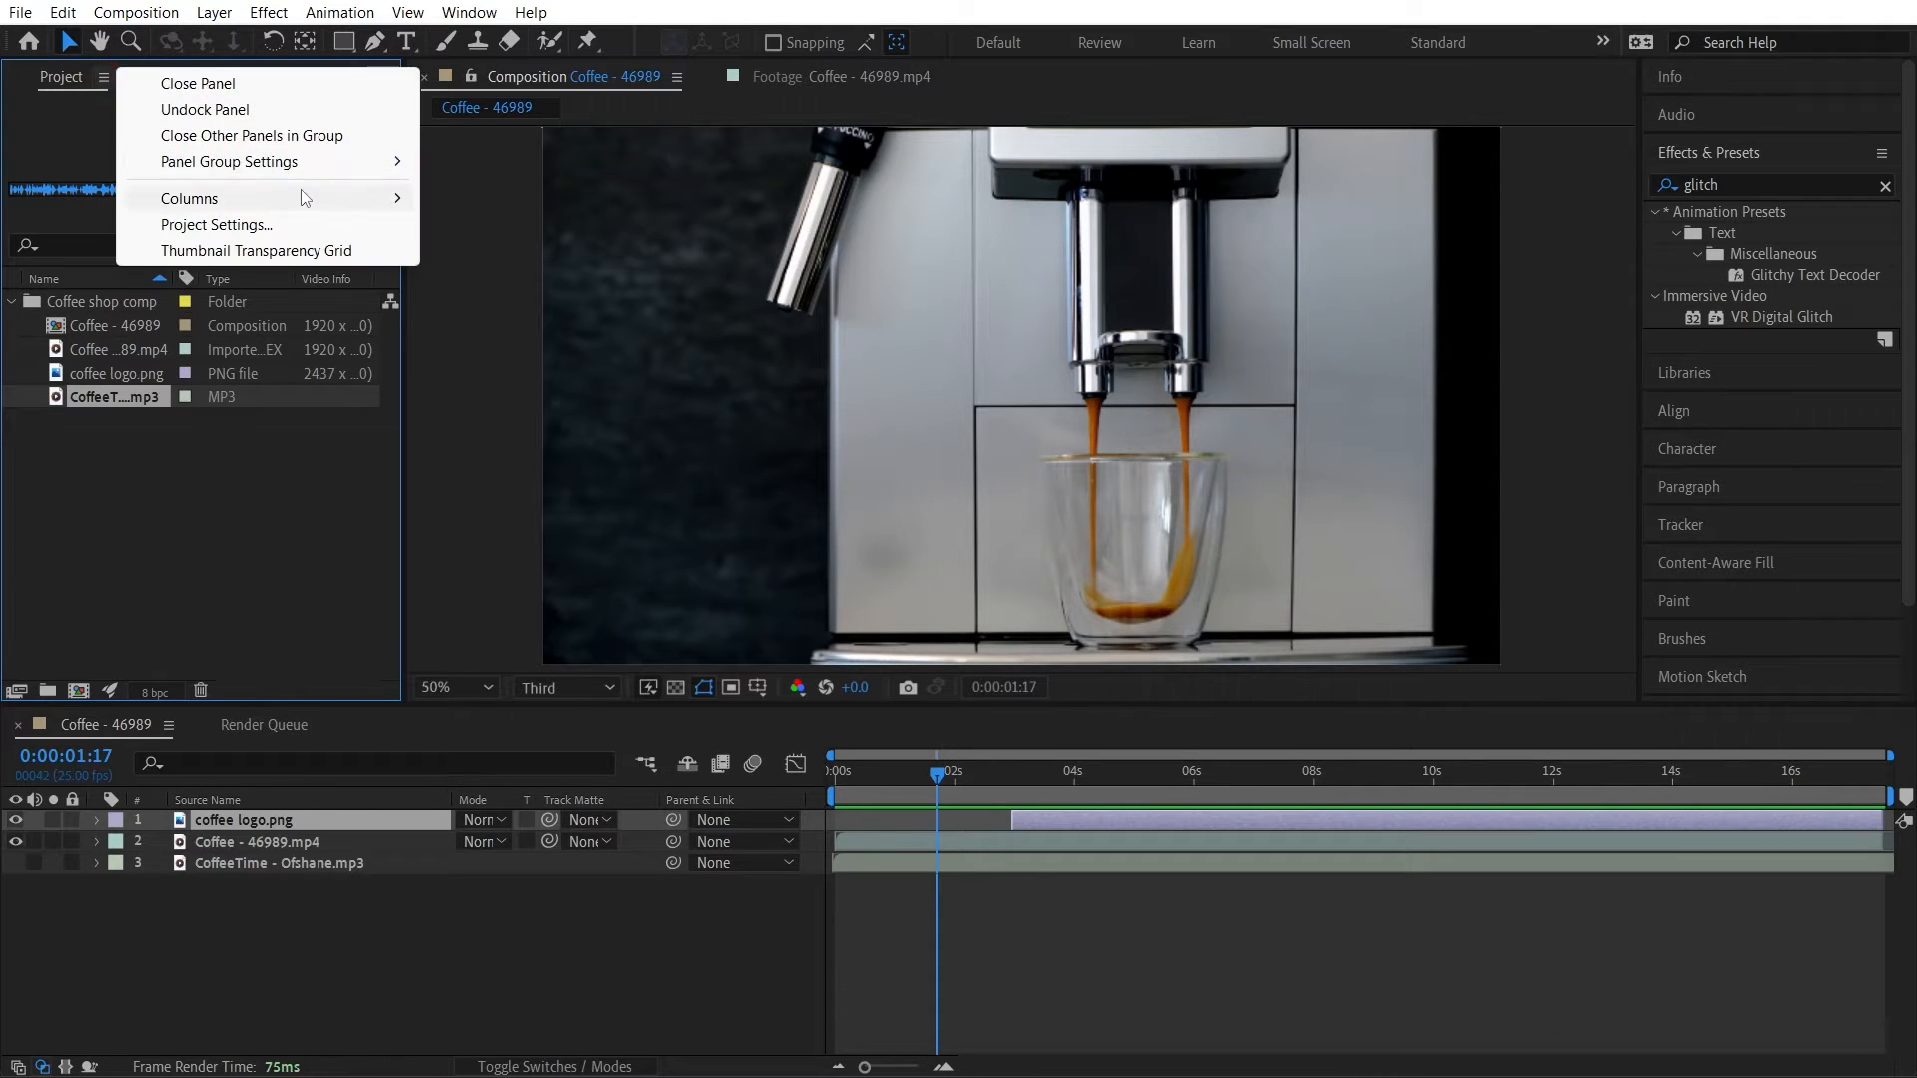
{"action": "left_click", "coordinate": [227, 112]}
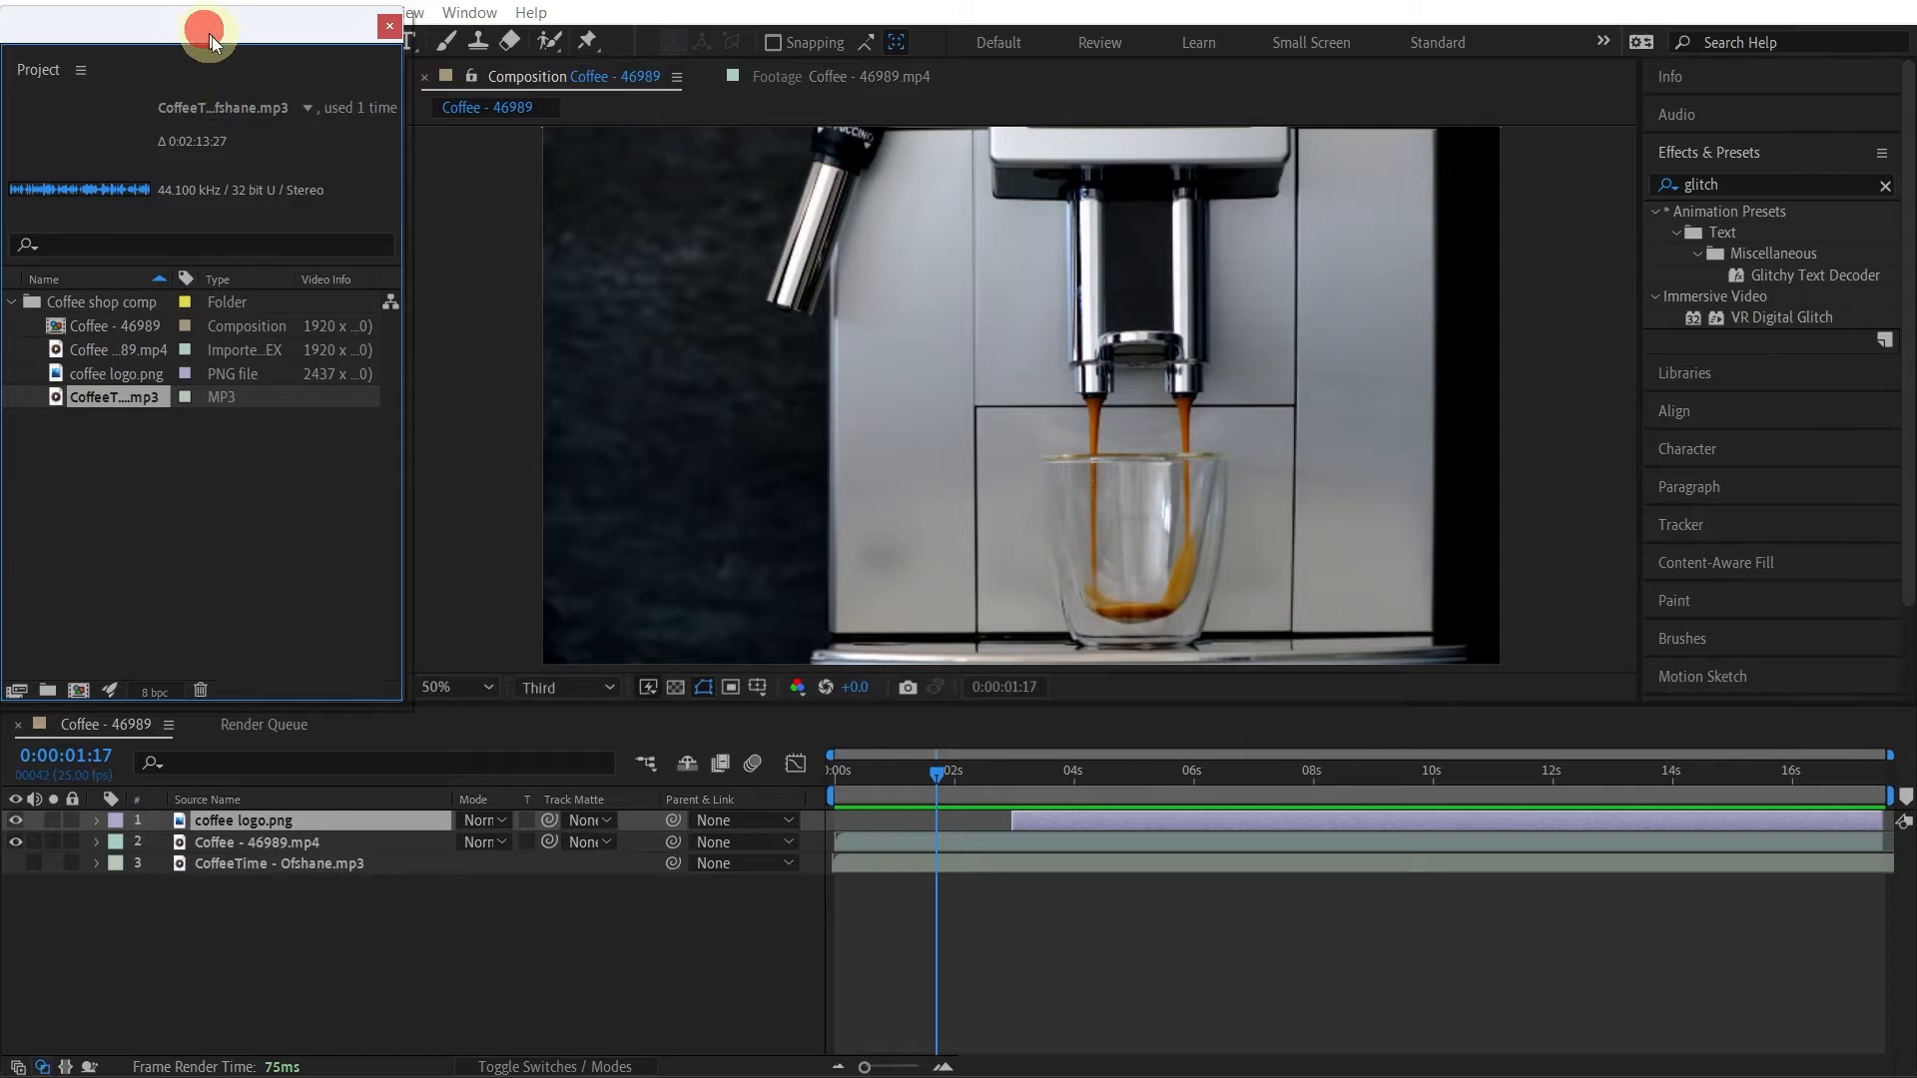
{"action": "left_click_drag", "start_coordinate": [211, 36], "coordinate": [100, 206]}
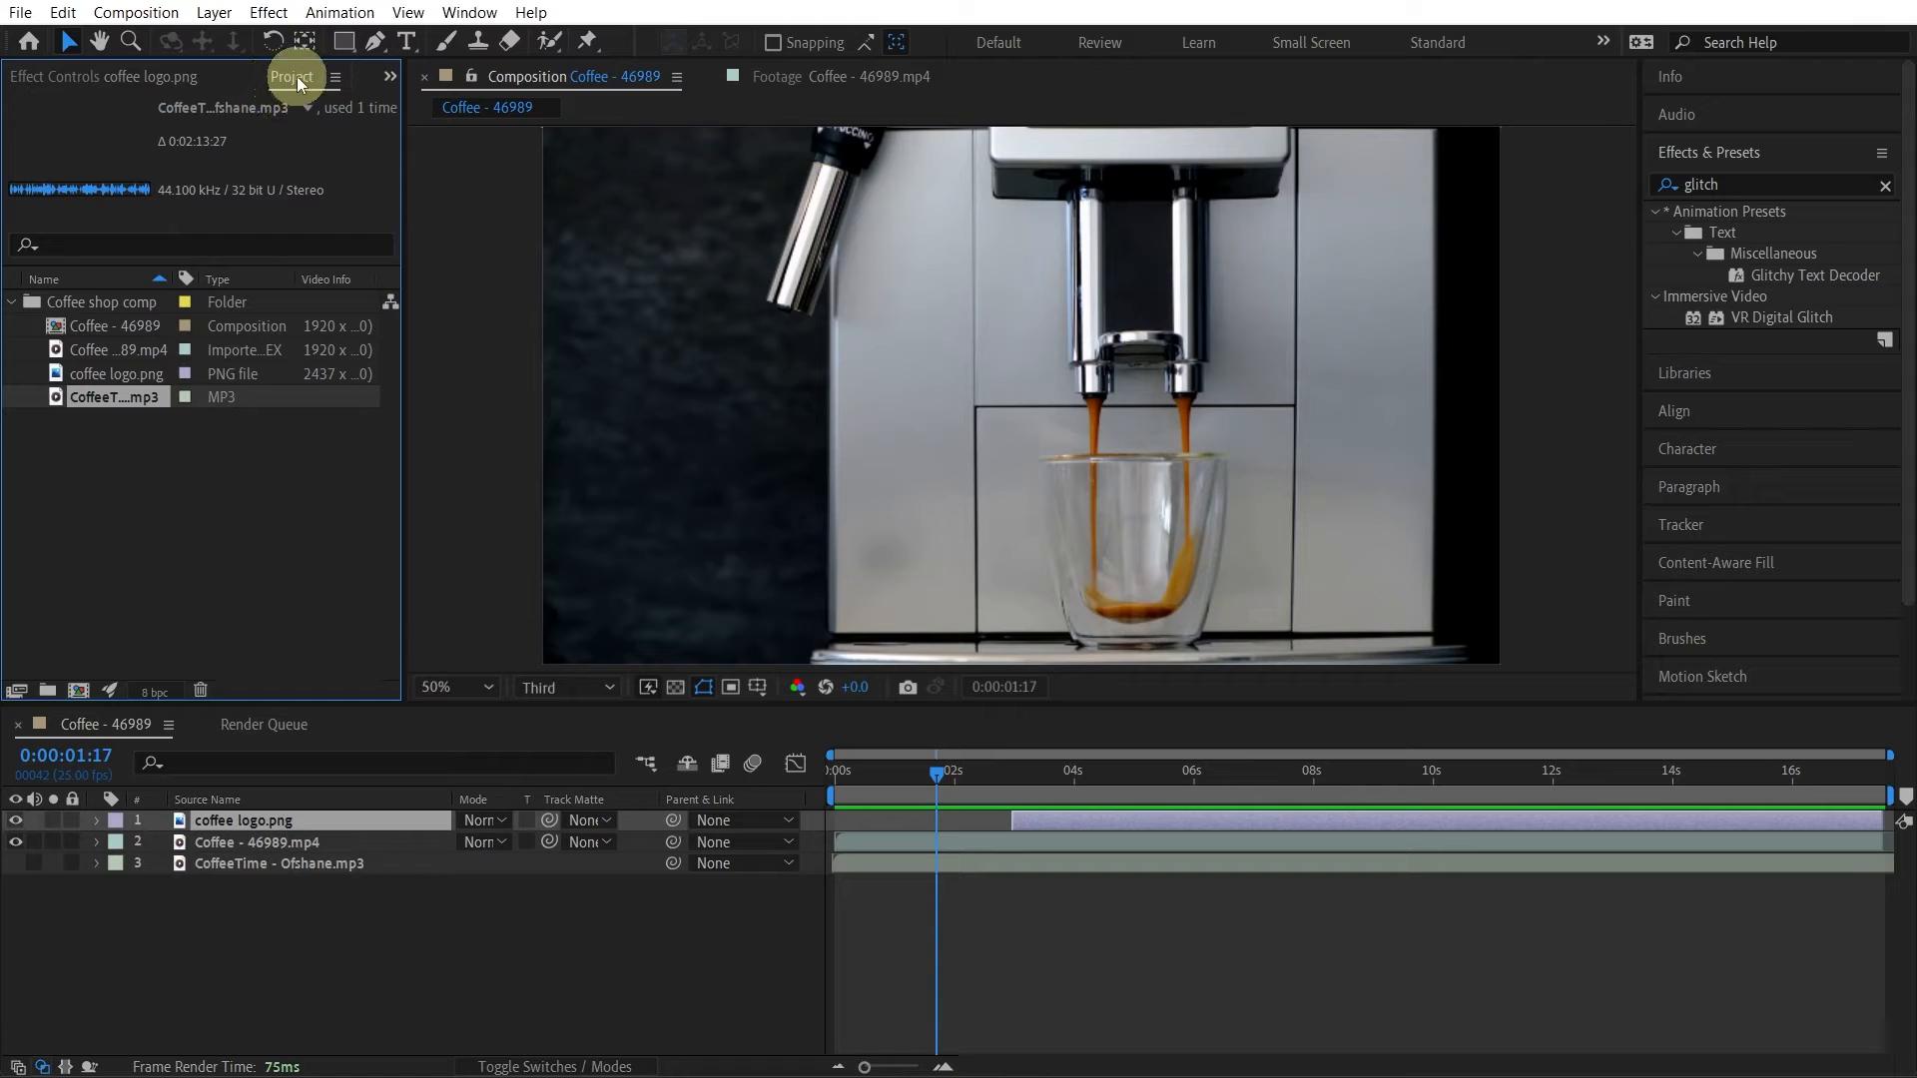
{"action": "left_click_drag", "start_coordinate": [297, 76], "coordinate": [36, 80]}
{"action": "left_click", "coordinate": [286, 933]}
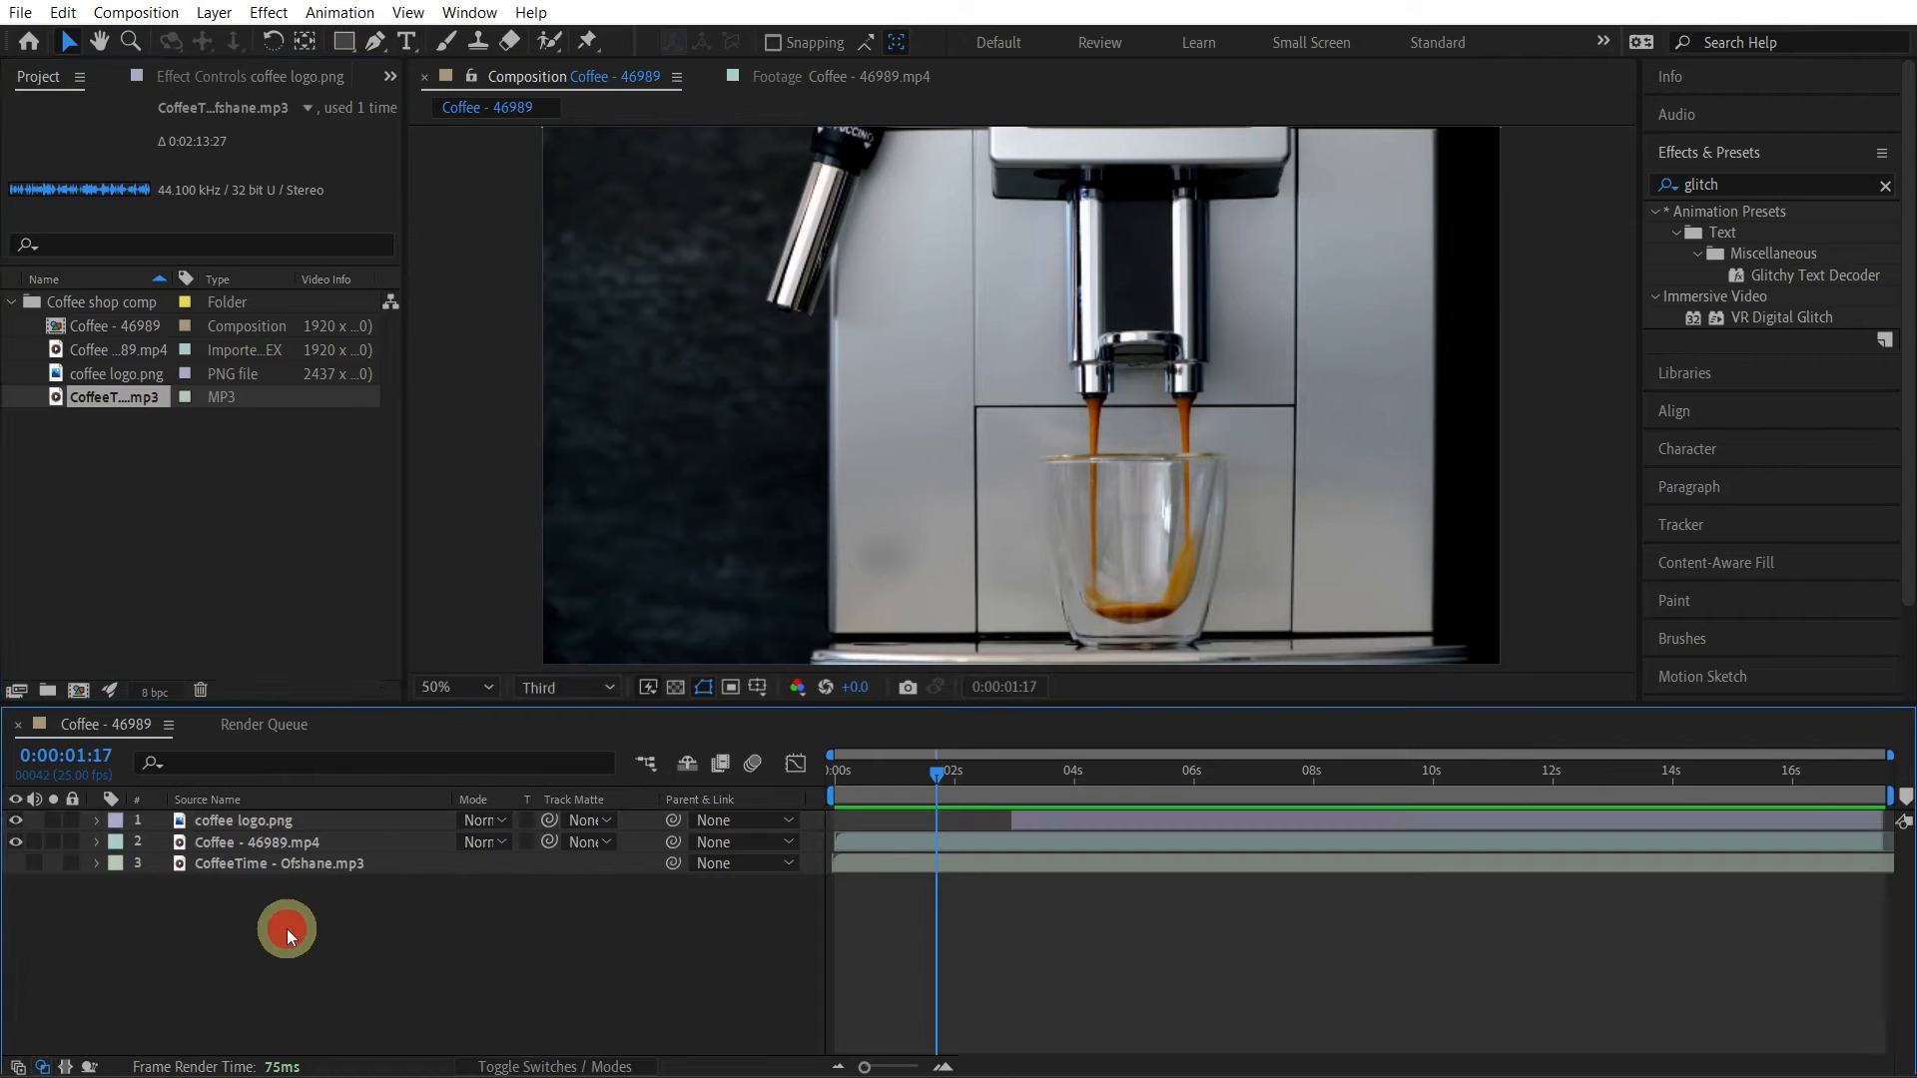
Step: Select each of the three timeline layers in turn and scrub the composition to 0:00:08:12
{"action": "left_click", "coordinate": [284, 823]}
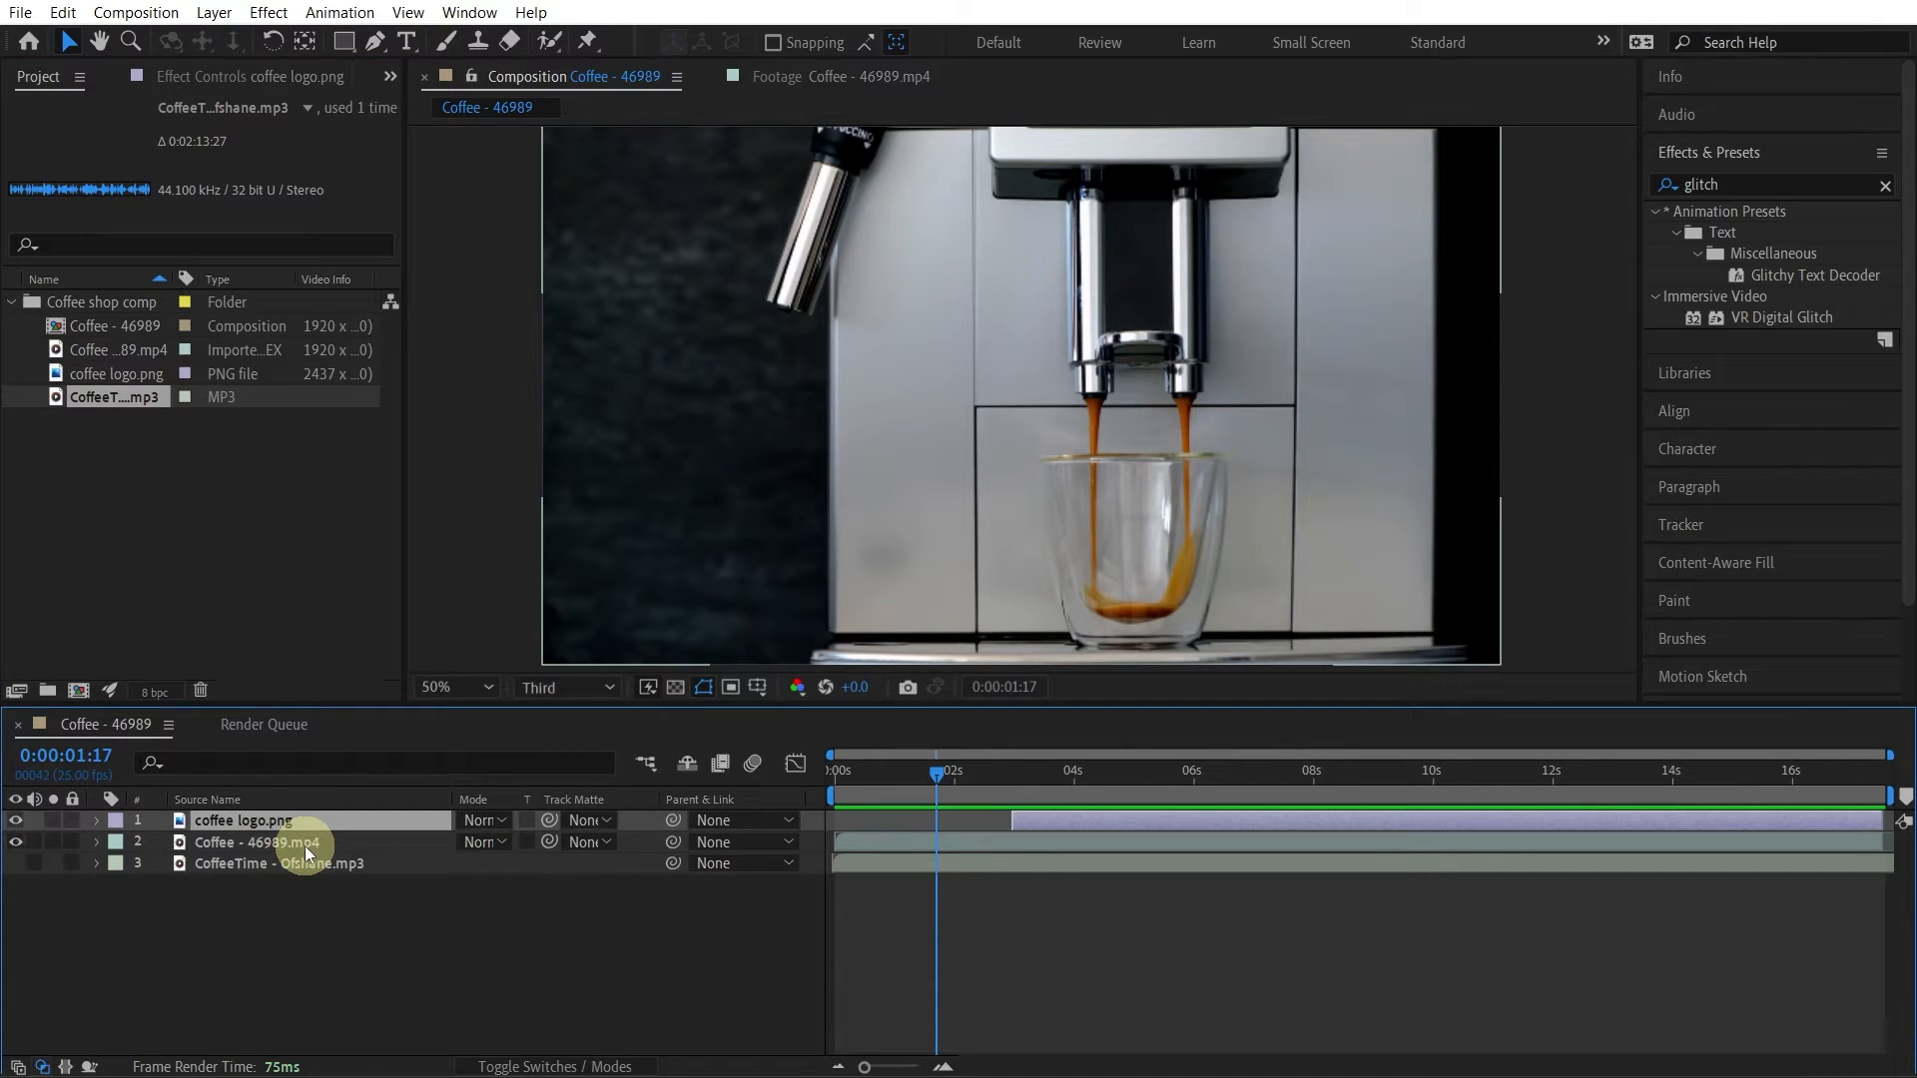
{"action": "left_click", "coordinate": [304, 845]}
{"action": "left_click", "coordinate": [327, 865]}
{"action": "left_click", "coordinate": [943, 771]}
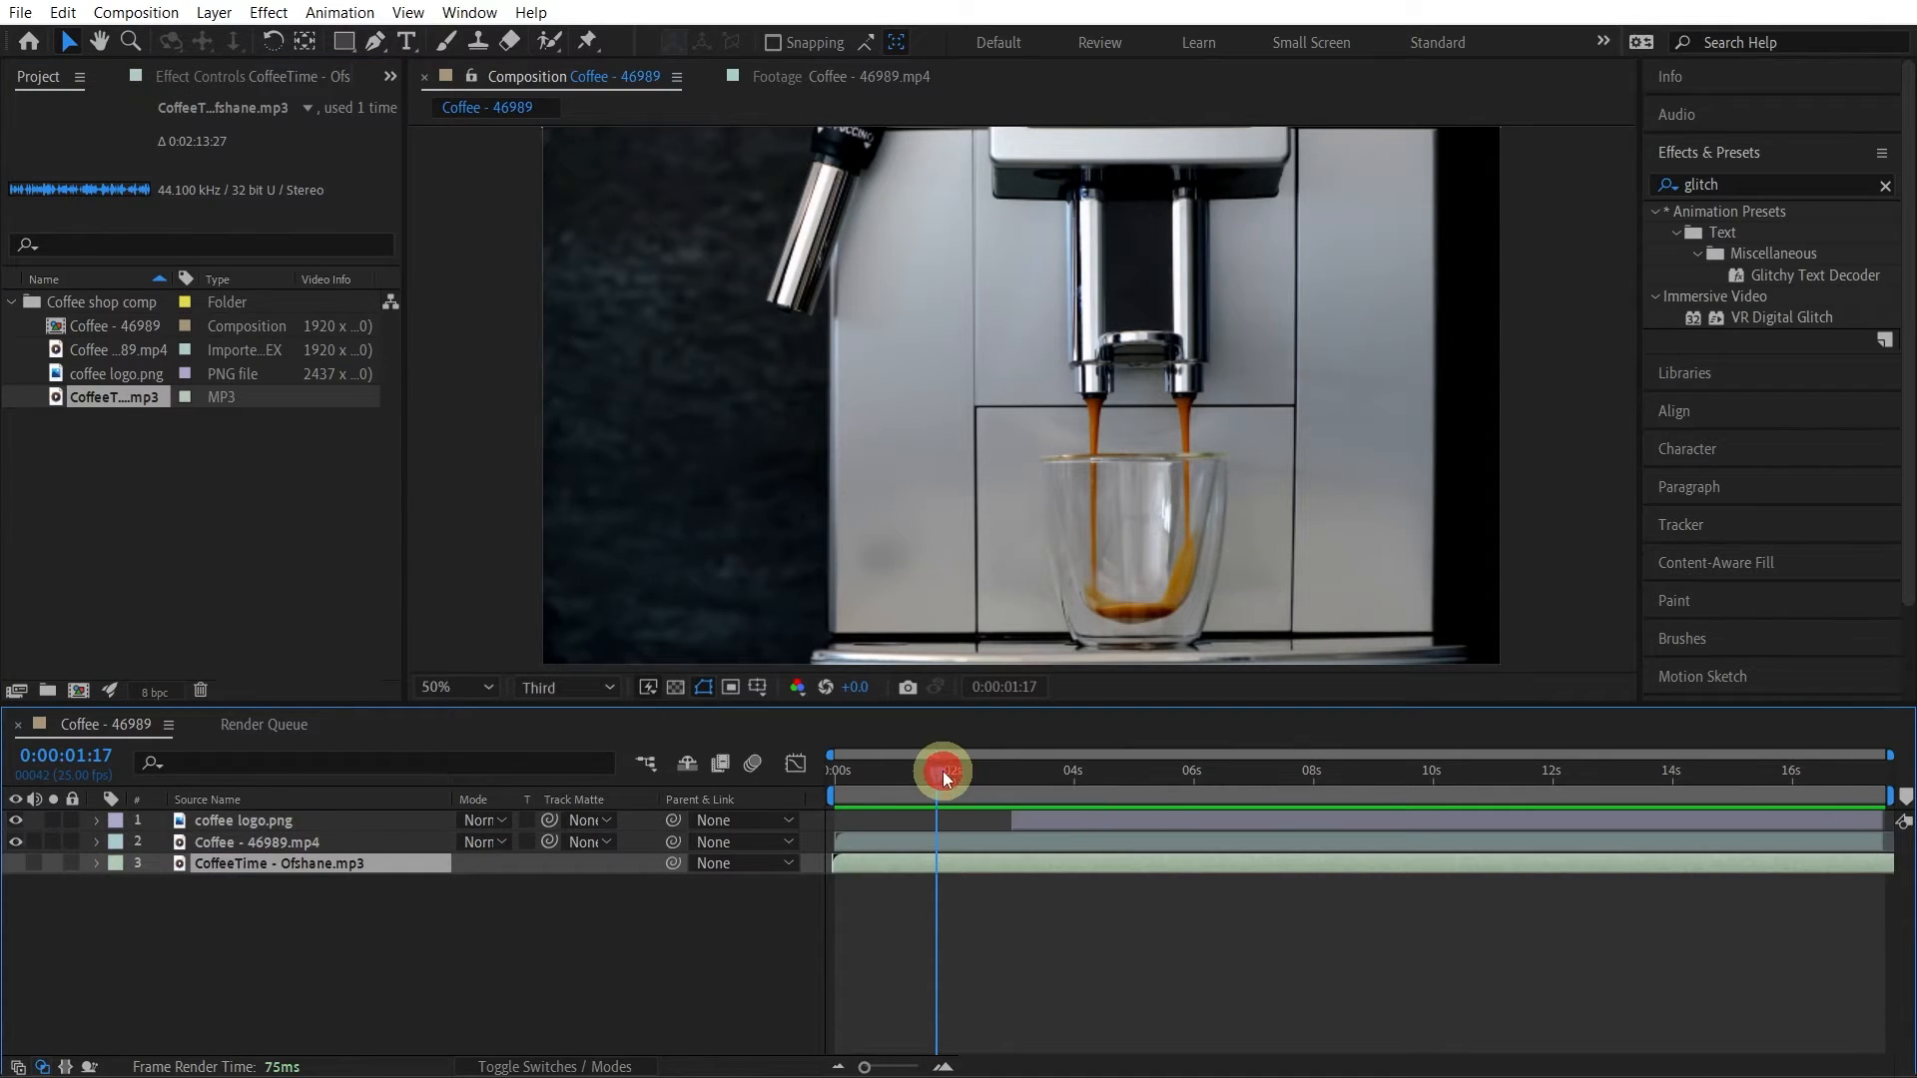
{"action": "left_click_drag", "start_coordinate": [965, 773], "coordinate": [1344, 780]}
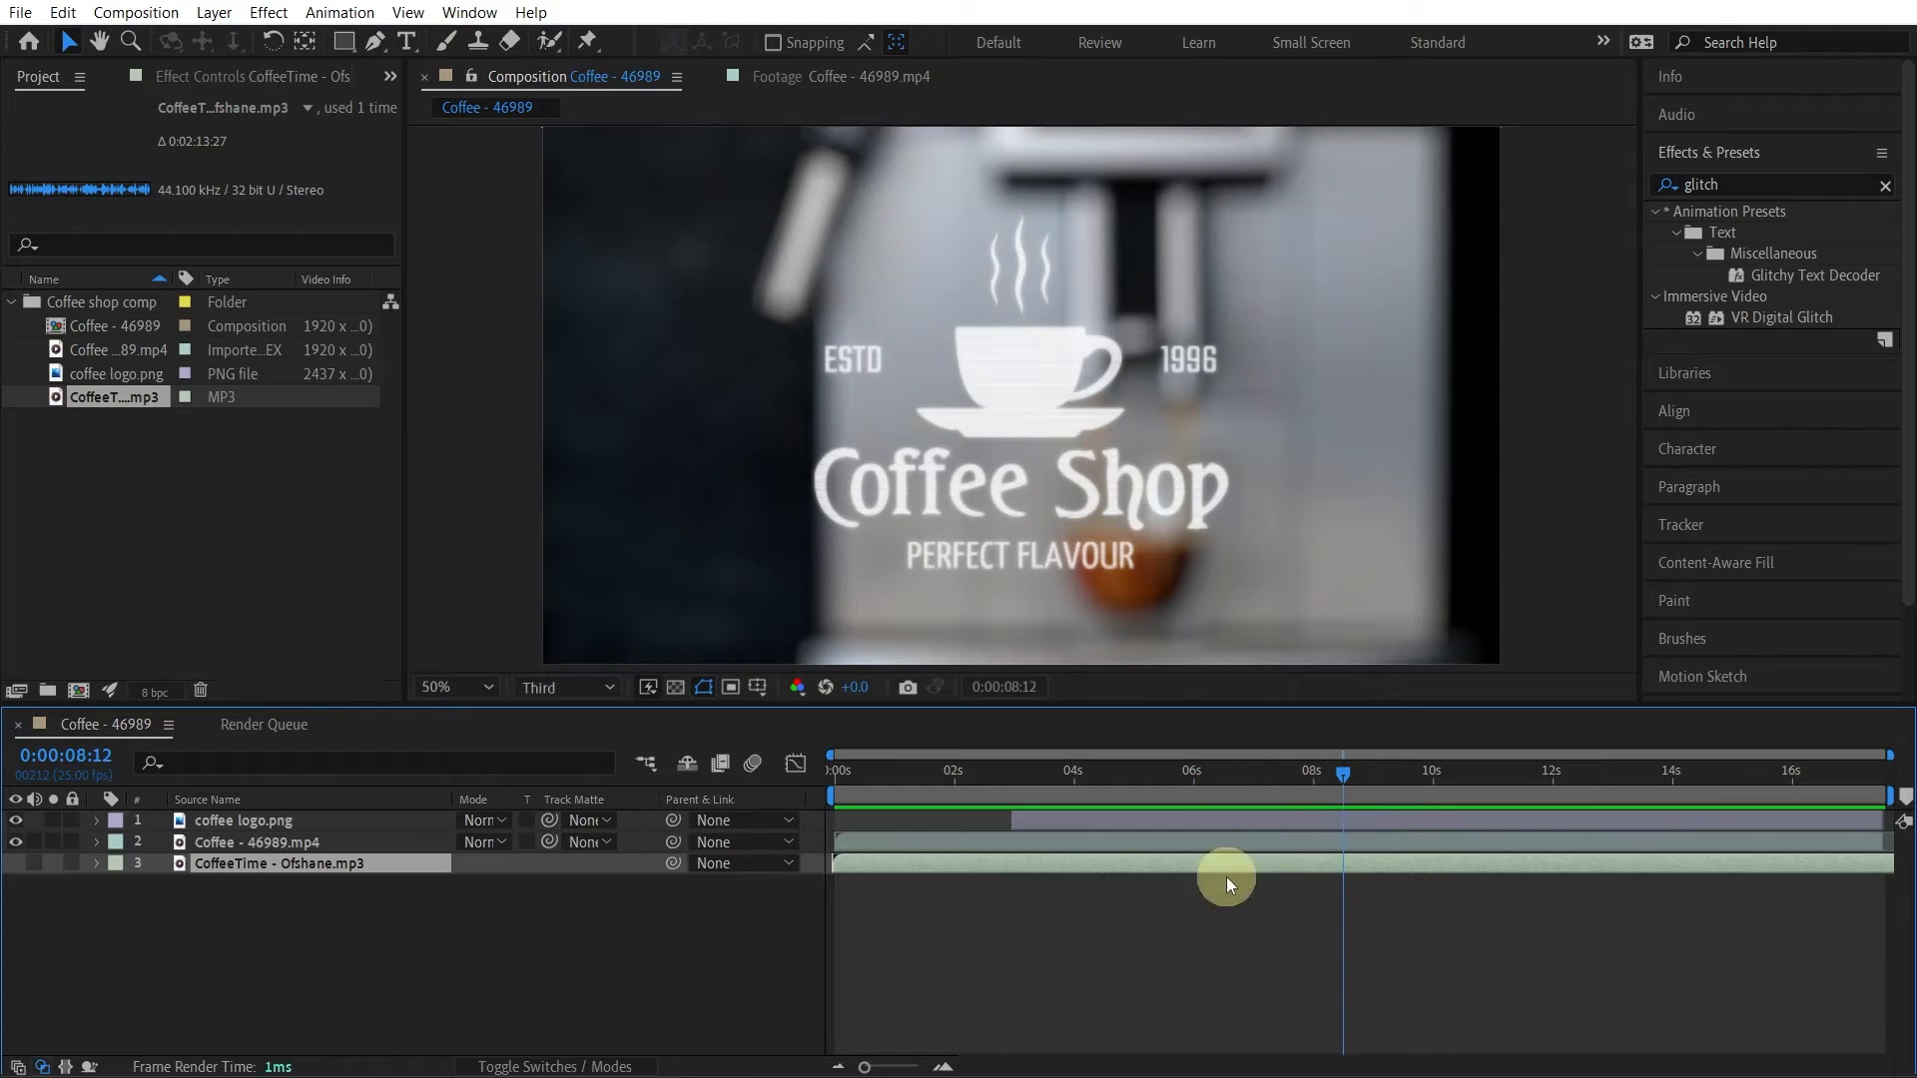
Step: Move the coffee logo.png layer below the coffee video layer and restore it to the top of the stack
{"action": "left_click", "coordinate": [244, 820]}
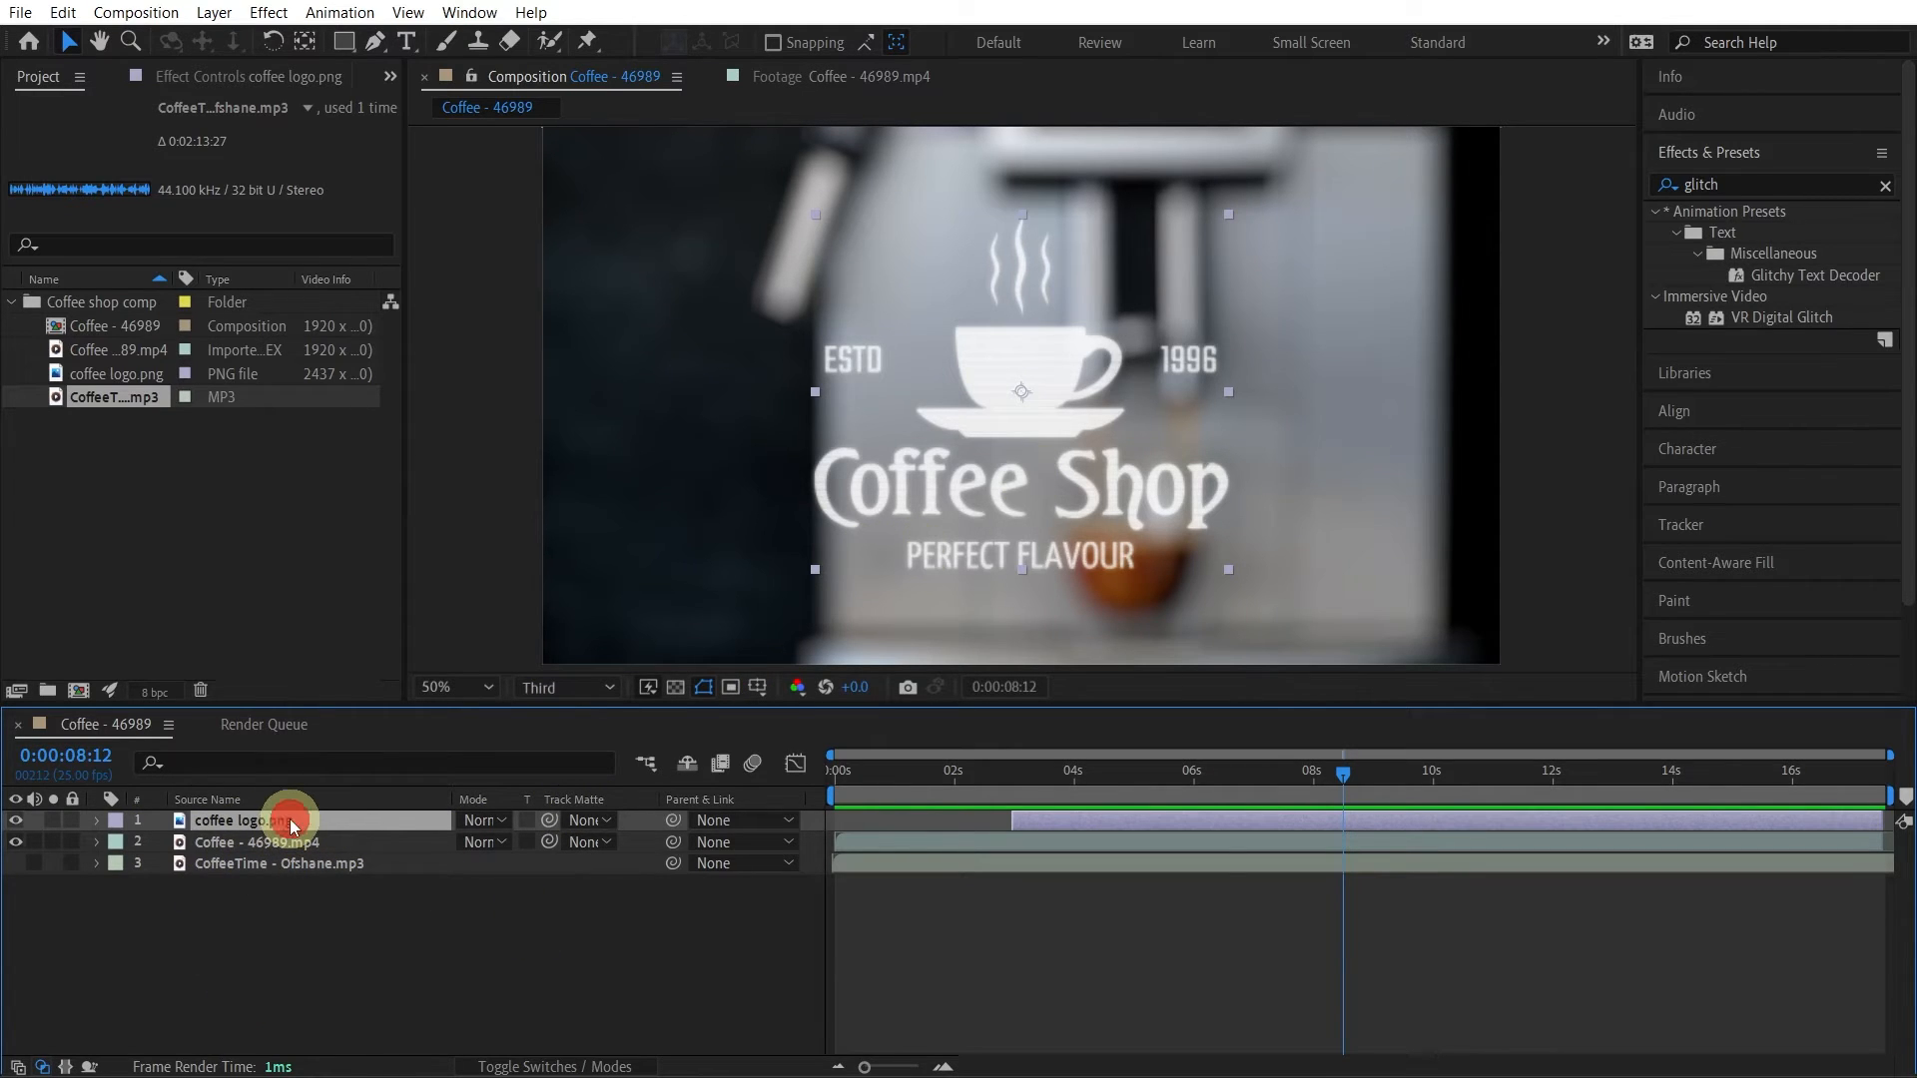
{"action": "left_click_drag", "start_coordinate": [290, 818], "coordinate": [290, 853]}
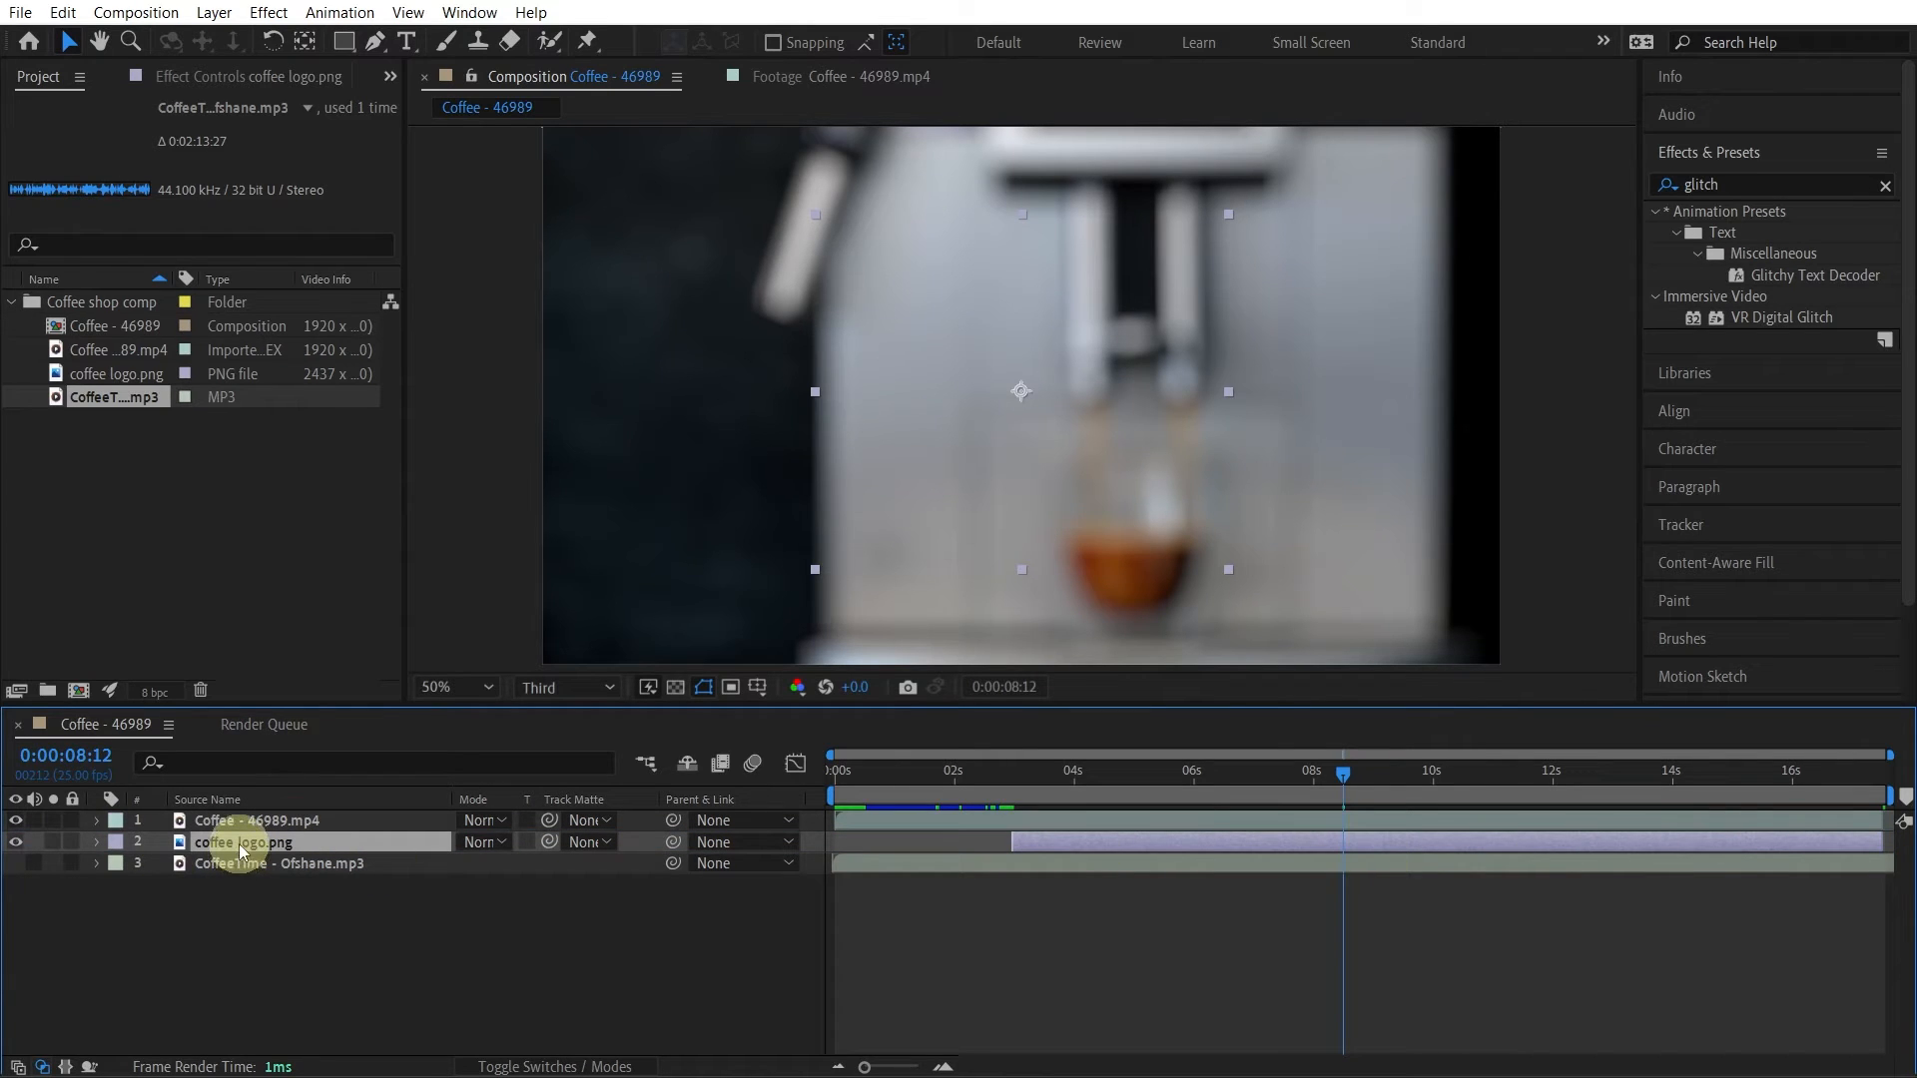
{"action": "left_click_drag", "start_coordinate": [239, 850], "coordinate": [243, 817]}
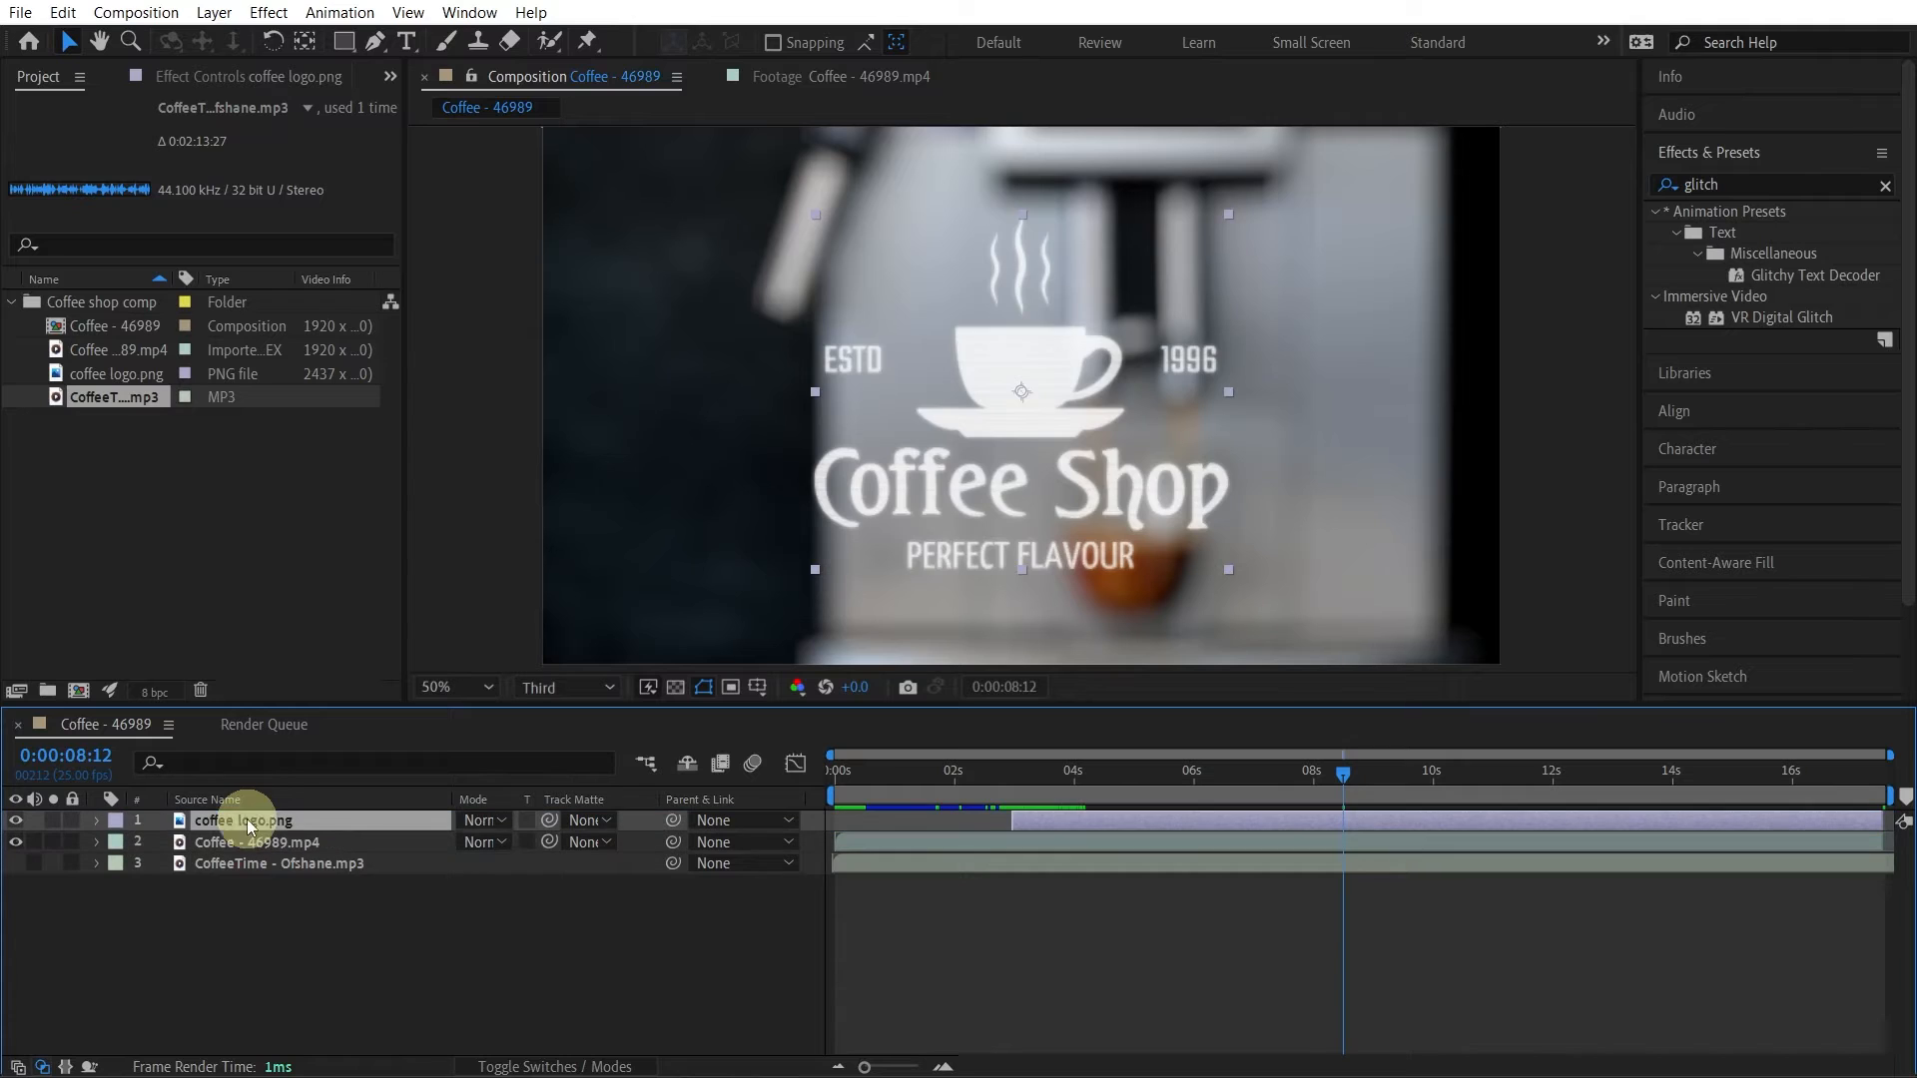
Step: Scrub the composition to 0:00:04:18, view the Coffee - 46989.mp4 source footage, and return to the composition view
{"action": "left_click_drag", "start_coordinate": [1164, 779], "coordinate": [1117, 775]}
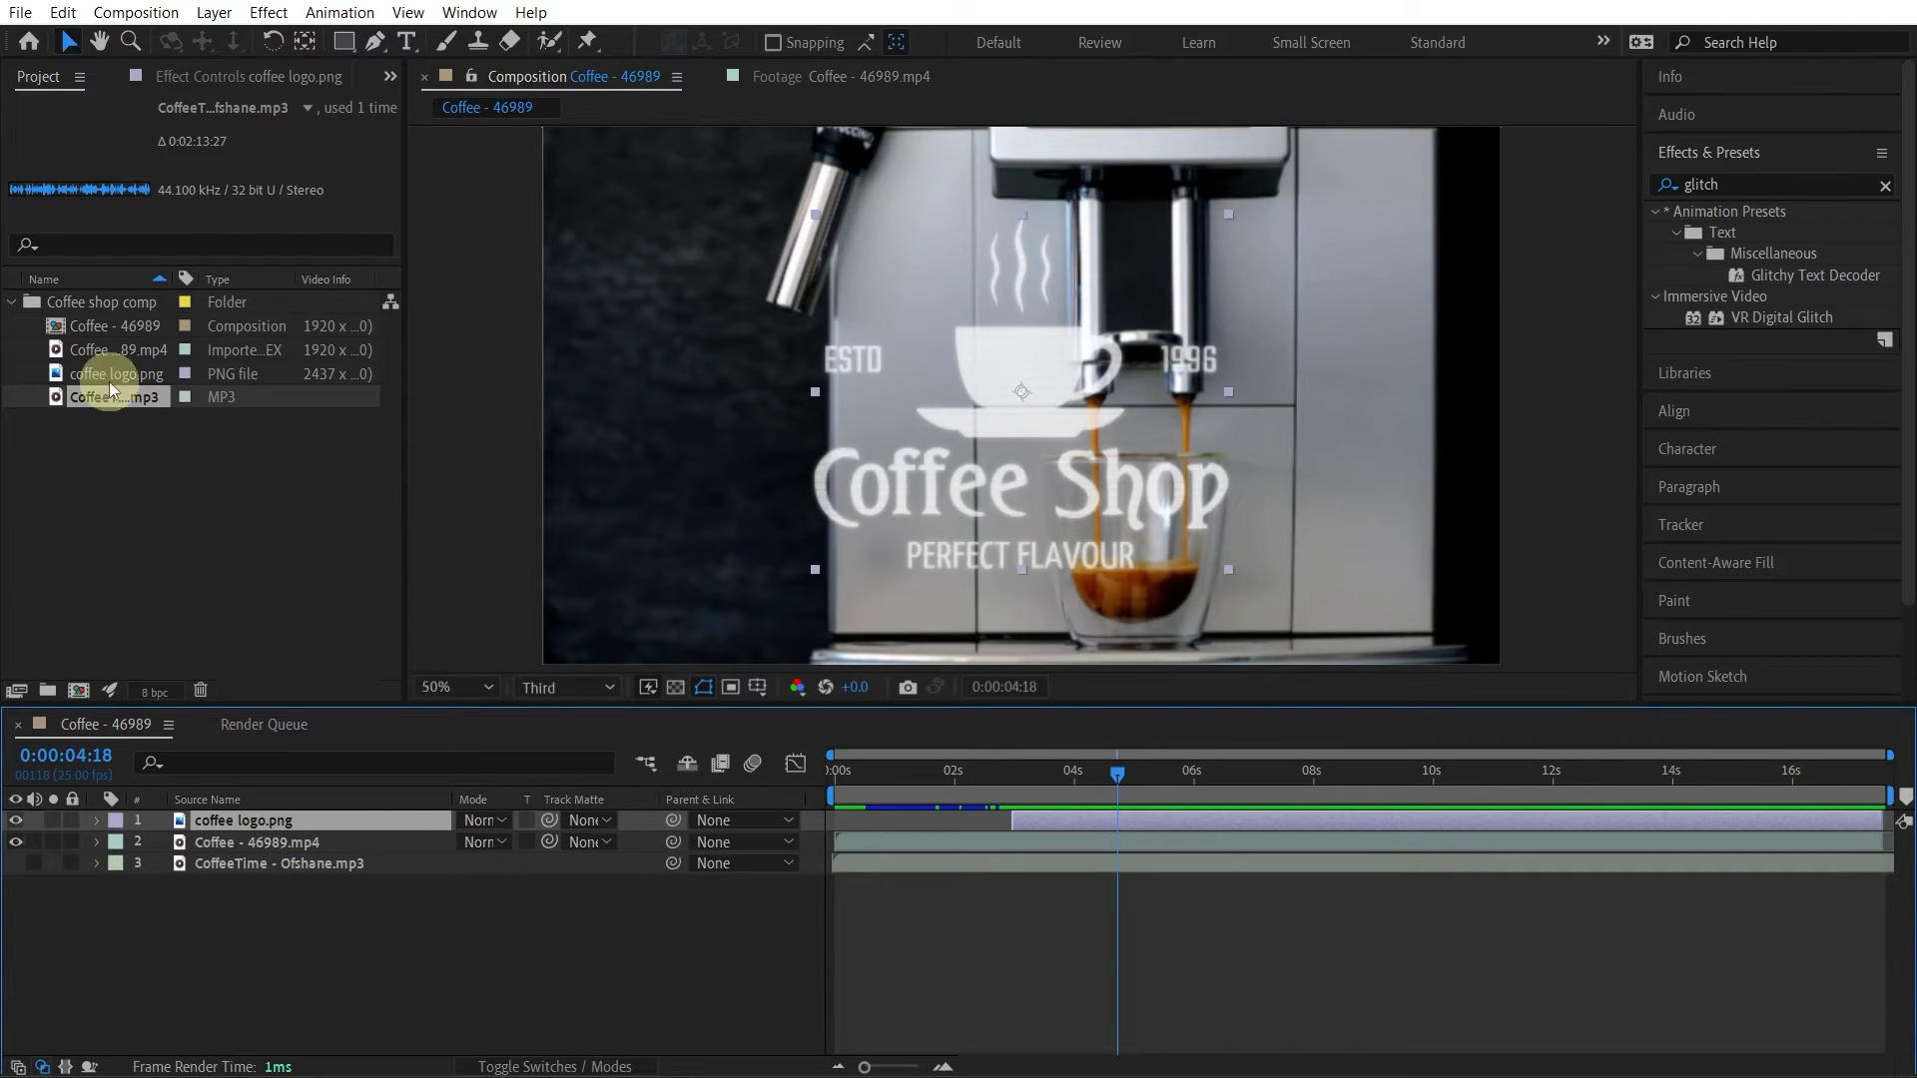
{"action": "double_click", "coordinate": [114, 350]}
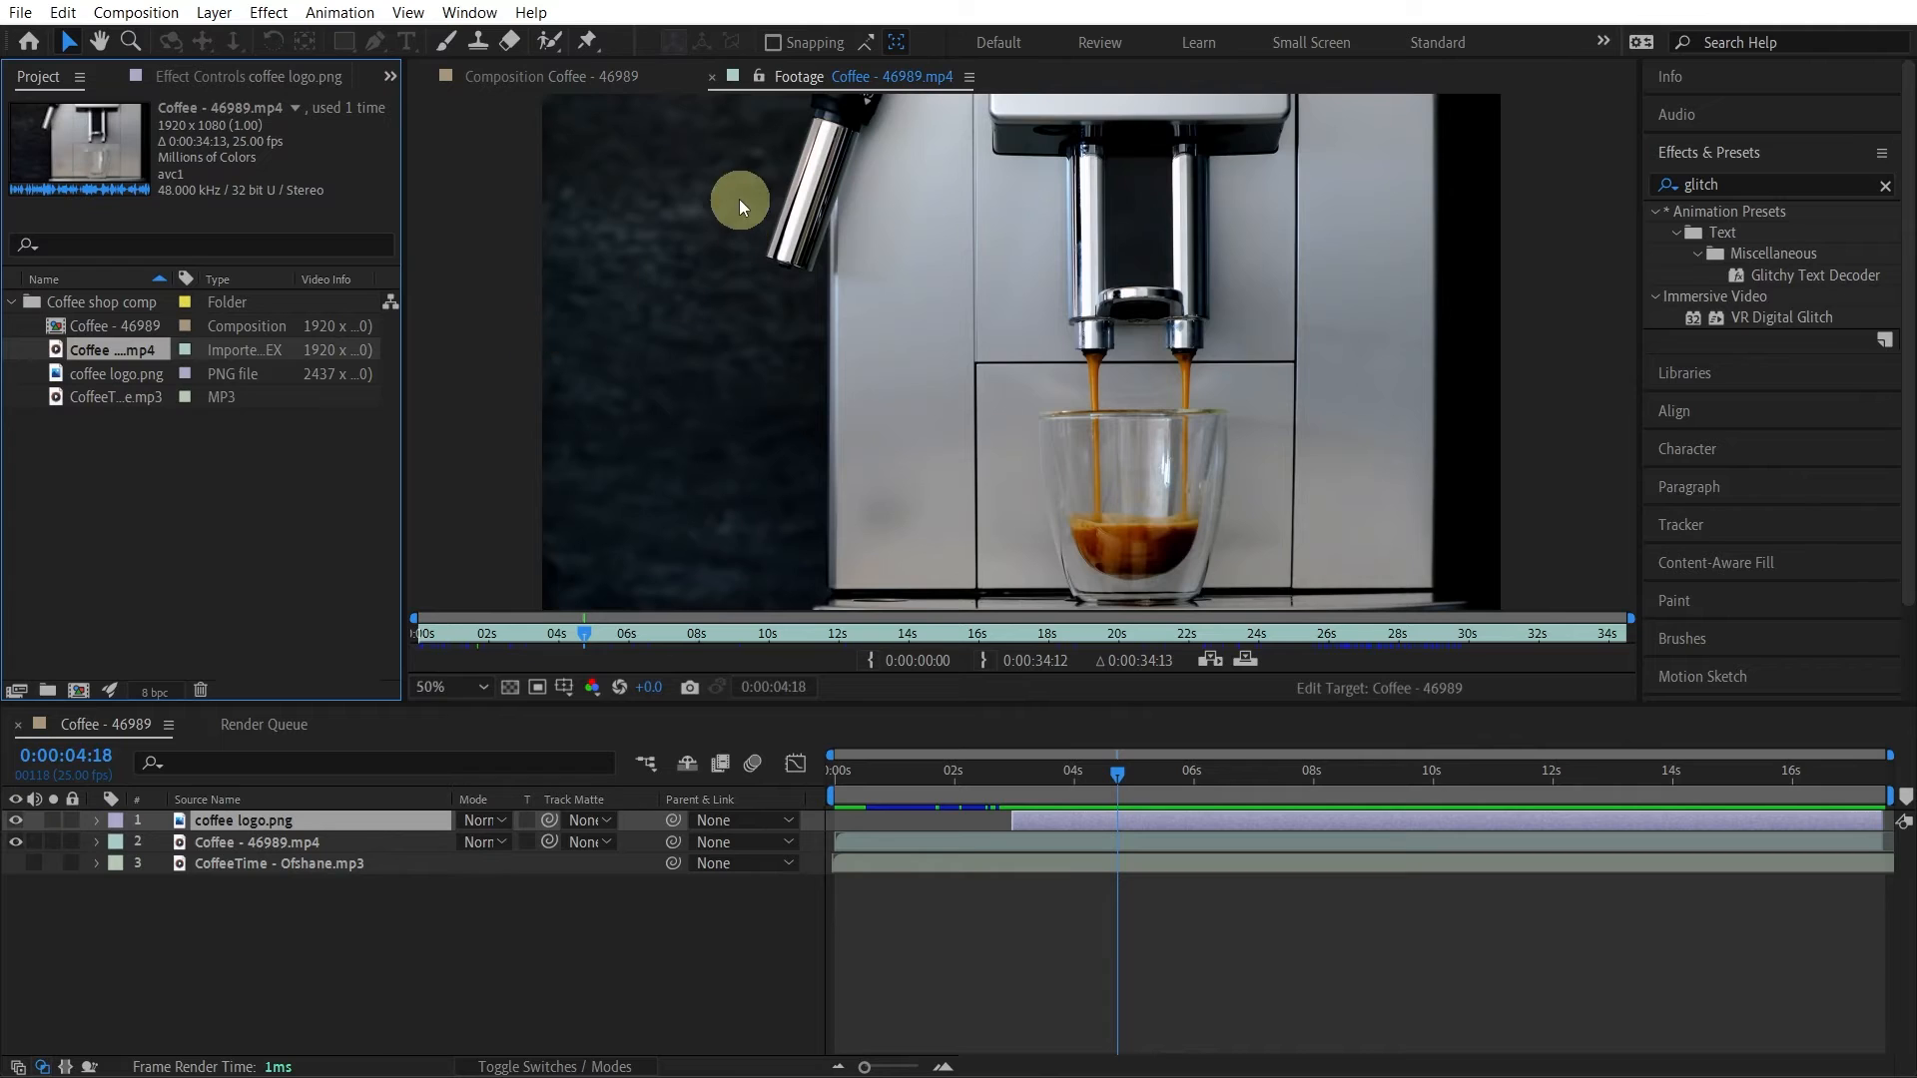
{"action": "left_click", "coordinate": [508, 74]}
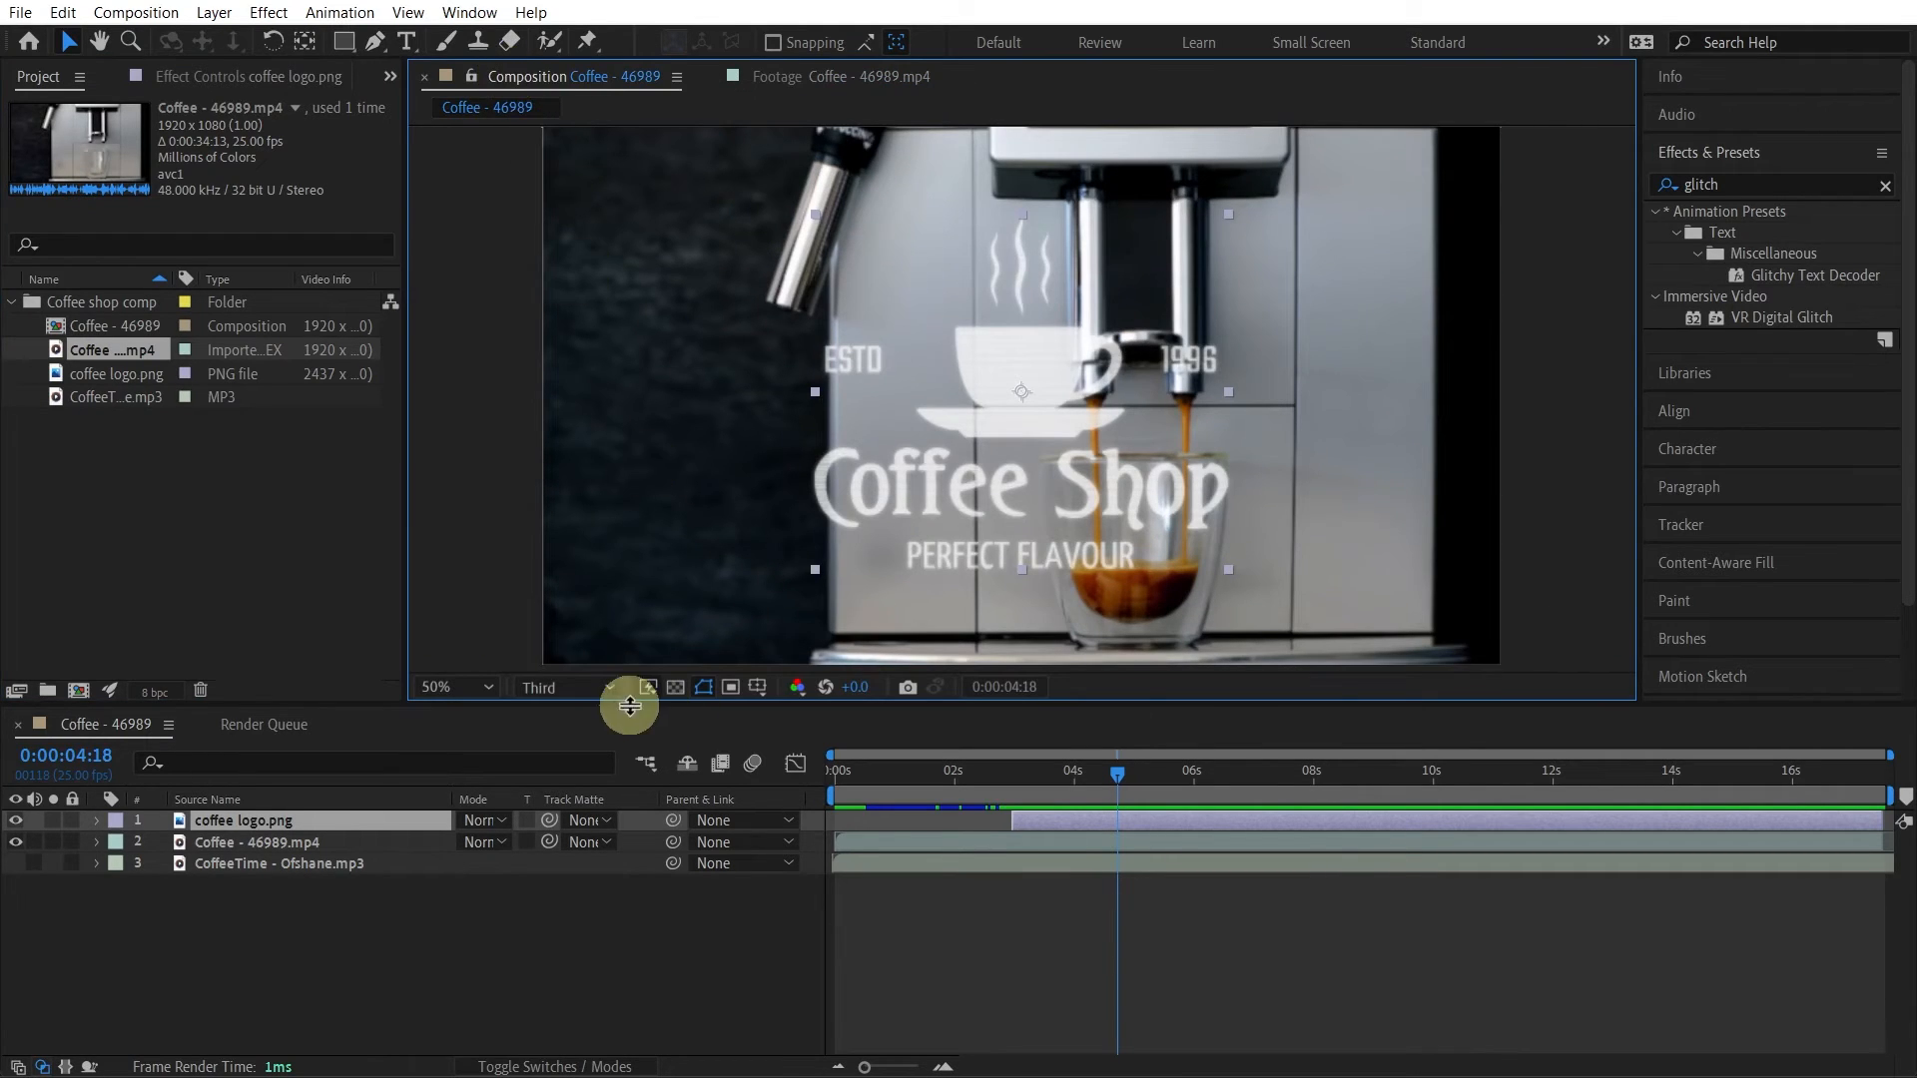
Step: Check the preview resolution options and view the composition at 100% magnification before returning to 50%
{"action": "left_click", "coordinate": [595, 689]}
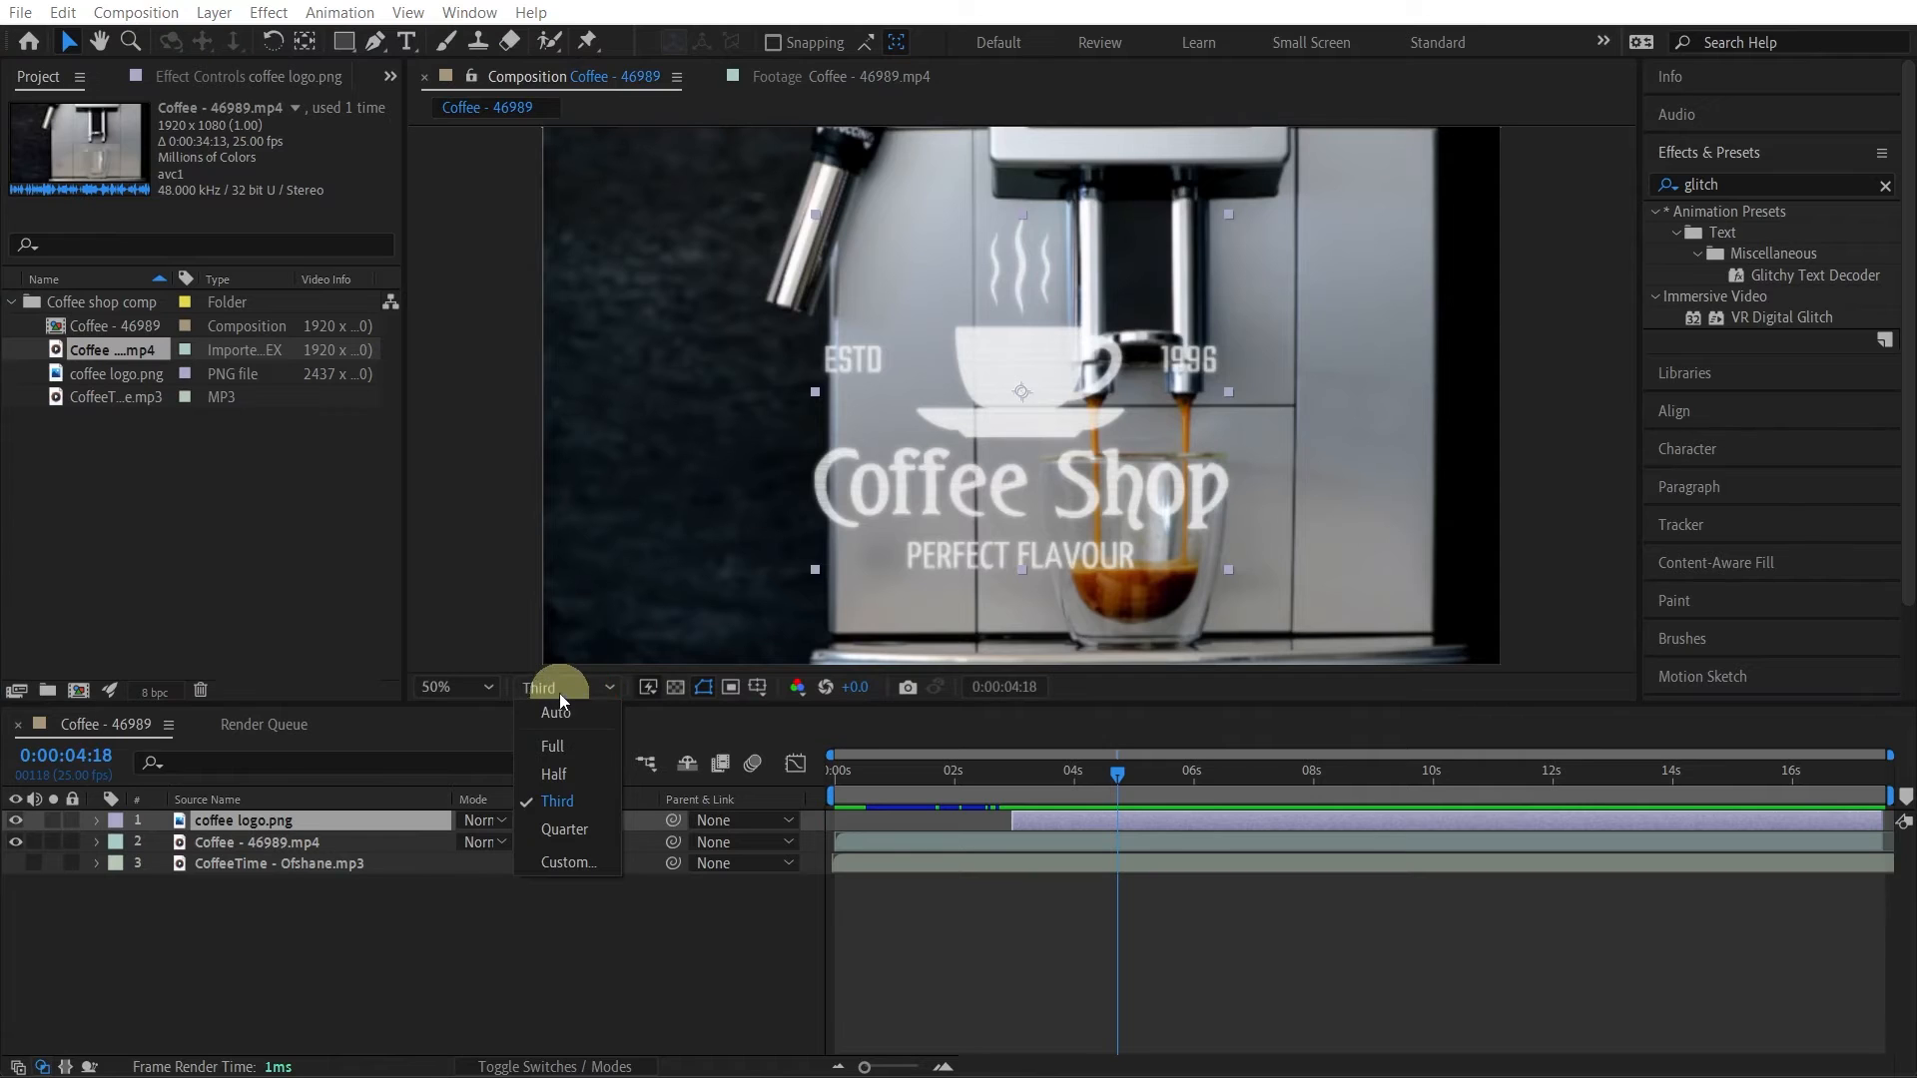
{"action": "left_click", "coordinate": [559, 693]}
{"action": "left_click", "coordinate": [465, 693]}
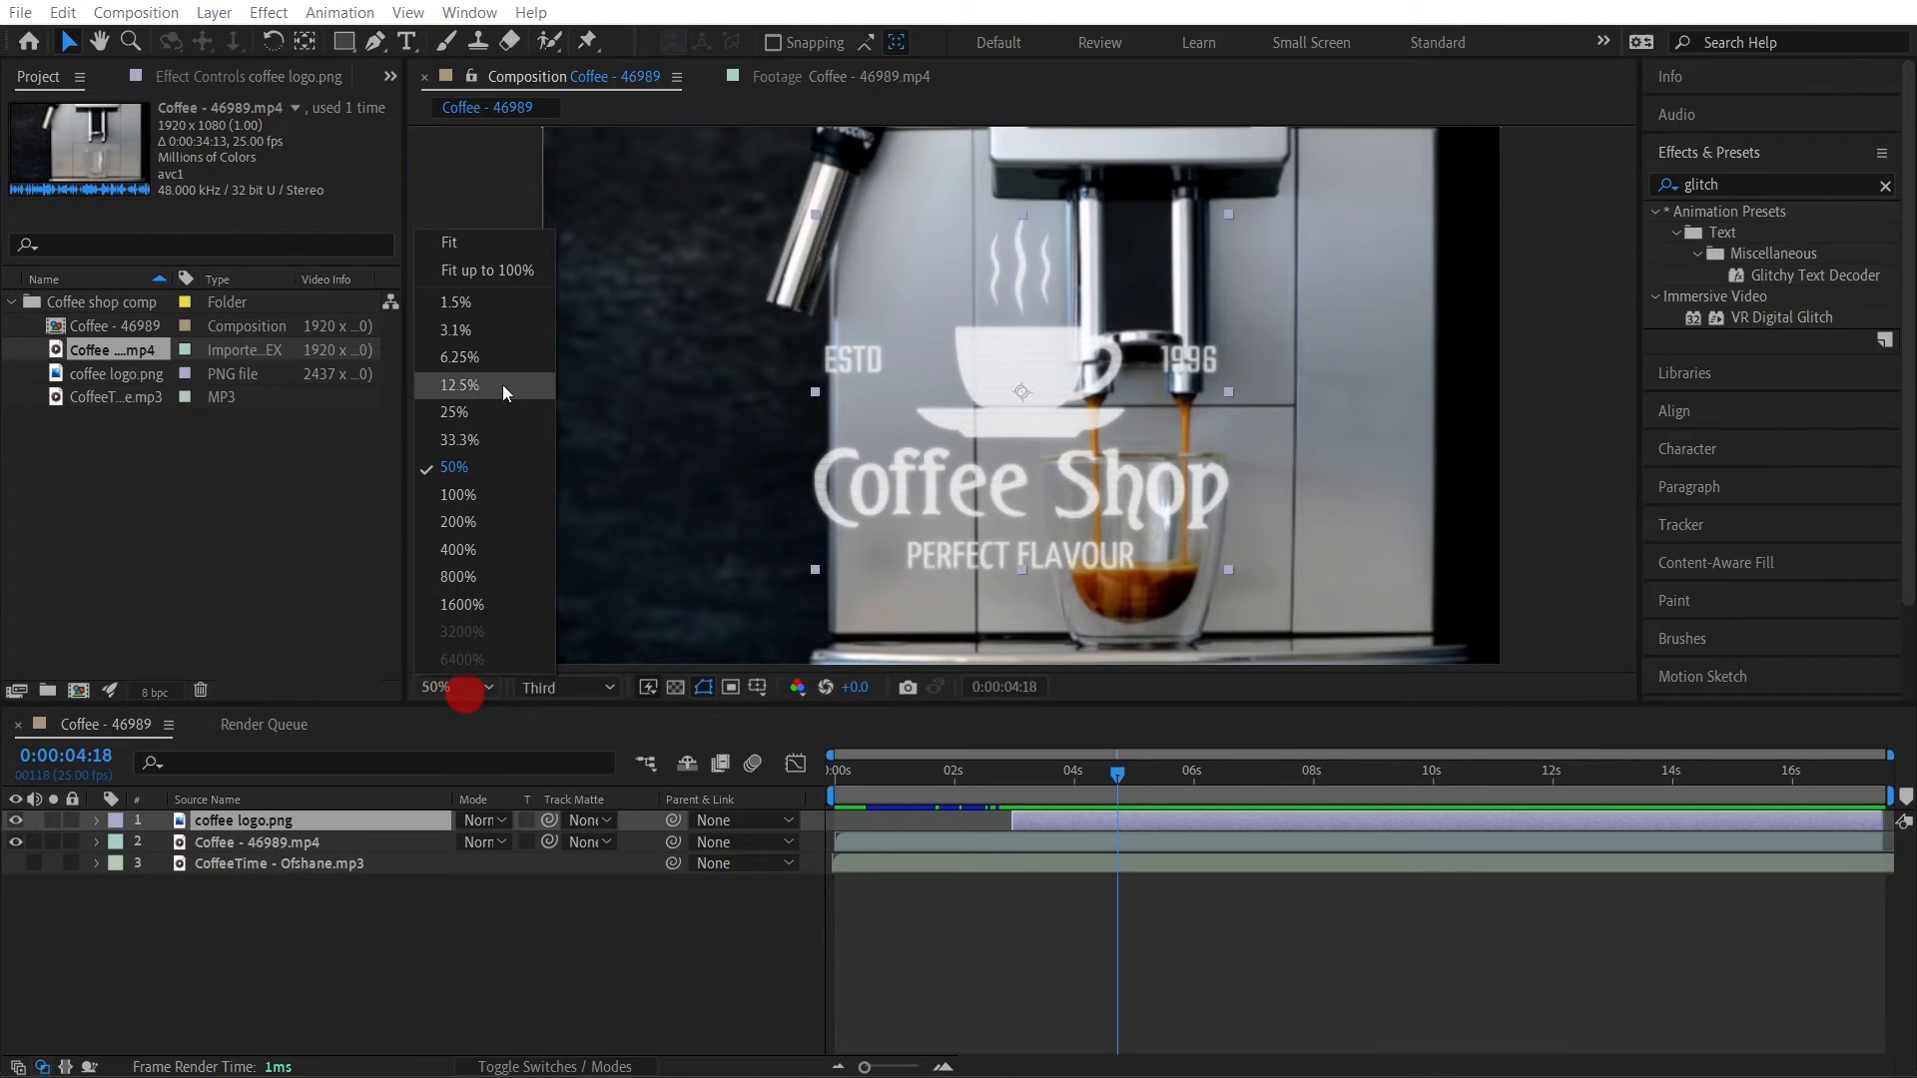
{"action": "left_click", "coordinate": [457, 492]}
{"action": "left_click", "coordinate": [446, 696]}
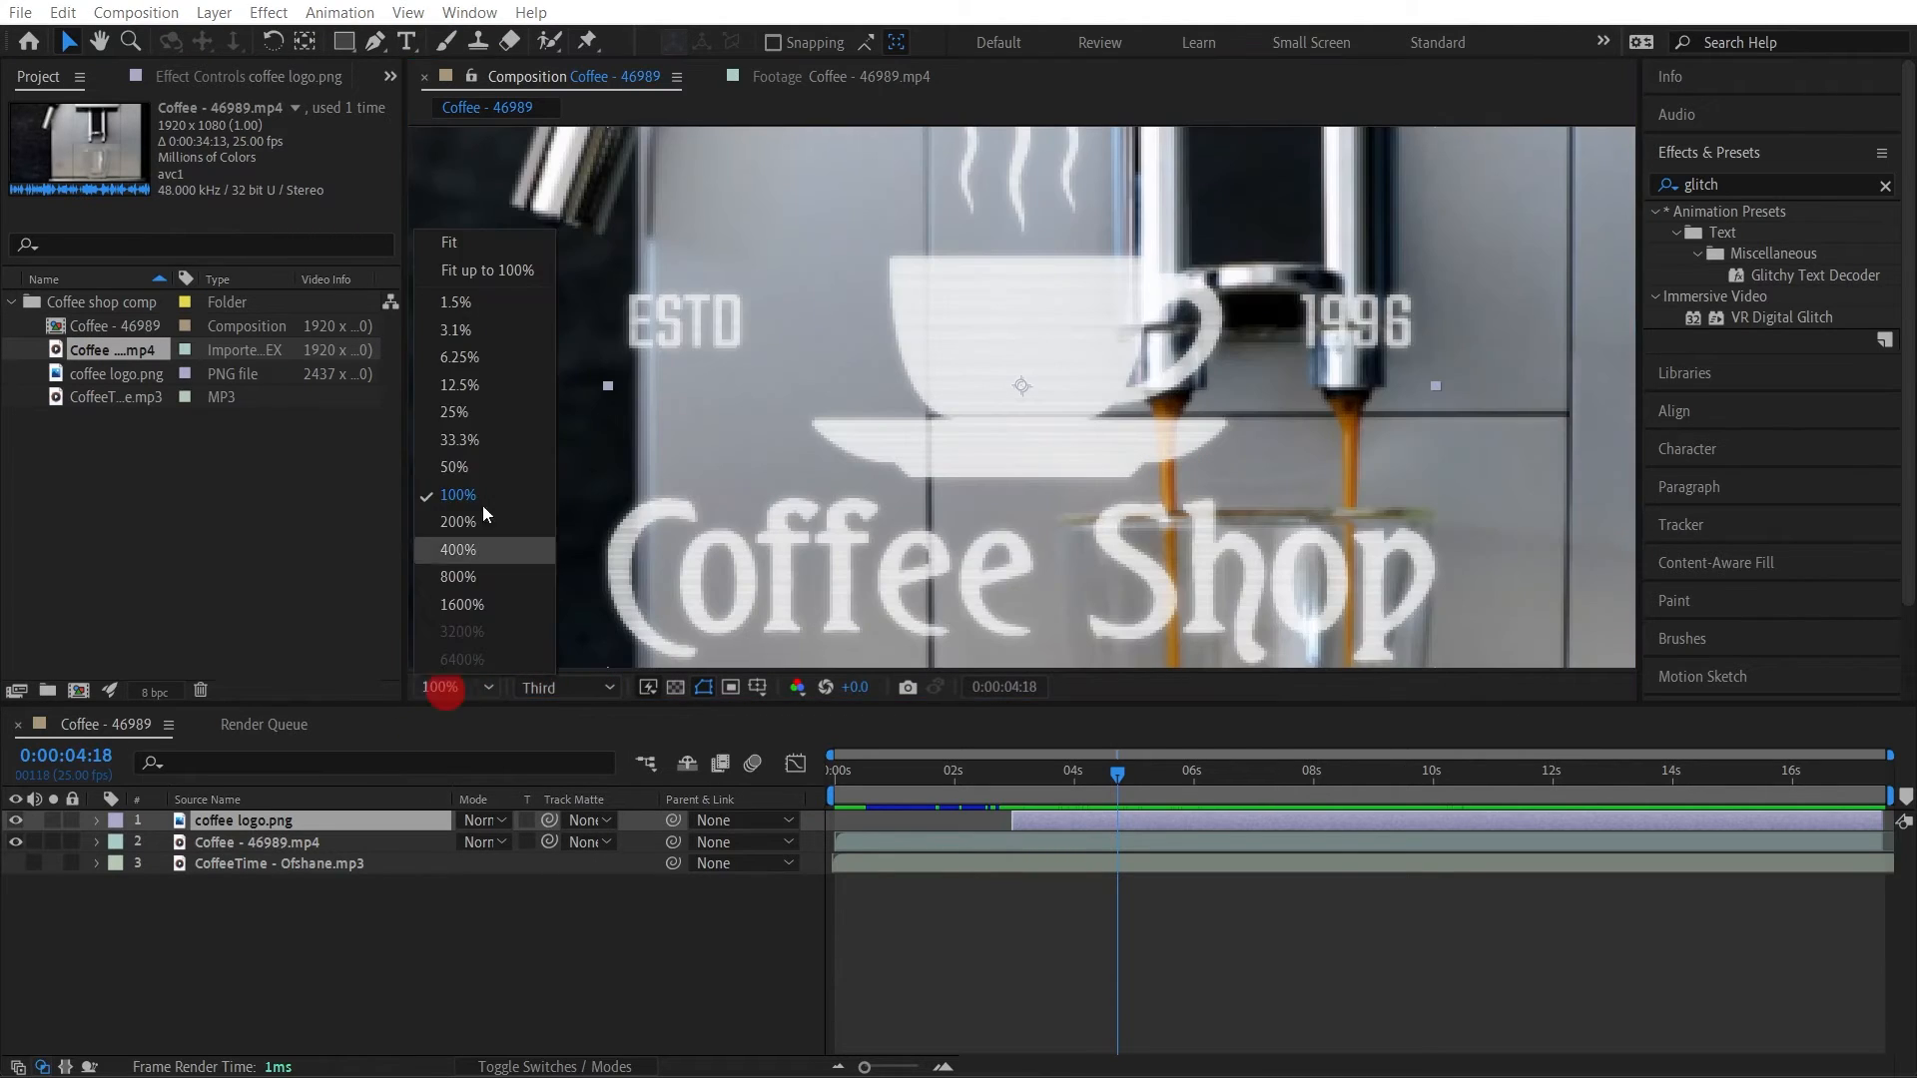
{"action": "left_click", "coordinate": [474, 465]}
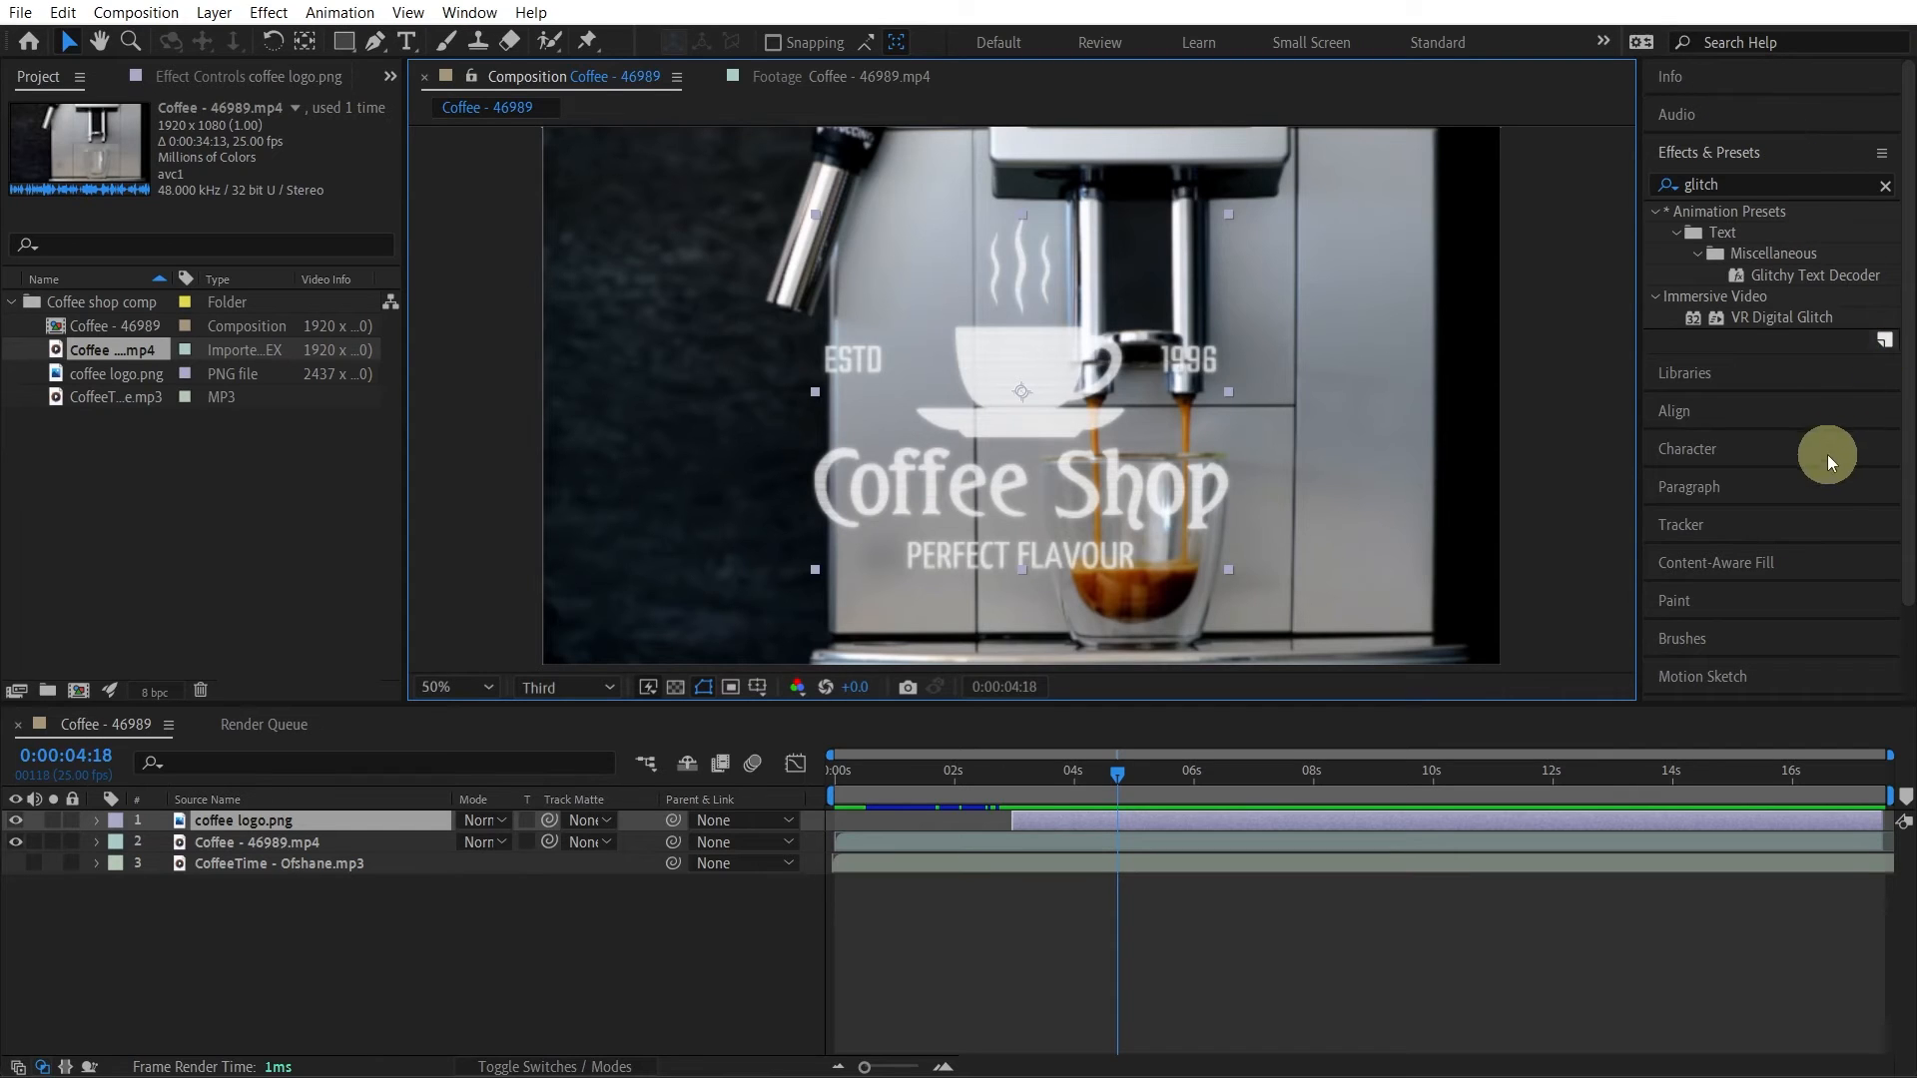
Step: Browse the available panels, view the Character settings, and reopen Effects & Presets
{"action": "left_click_drag", "start_coordinate": [1905, 321], "coordinate": [1902, 429]}
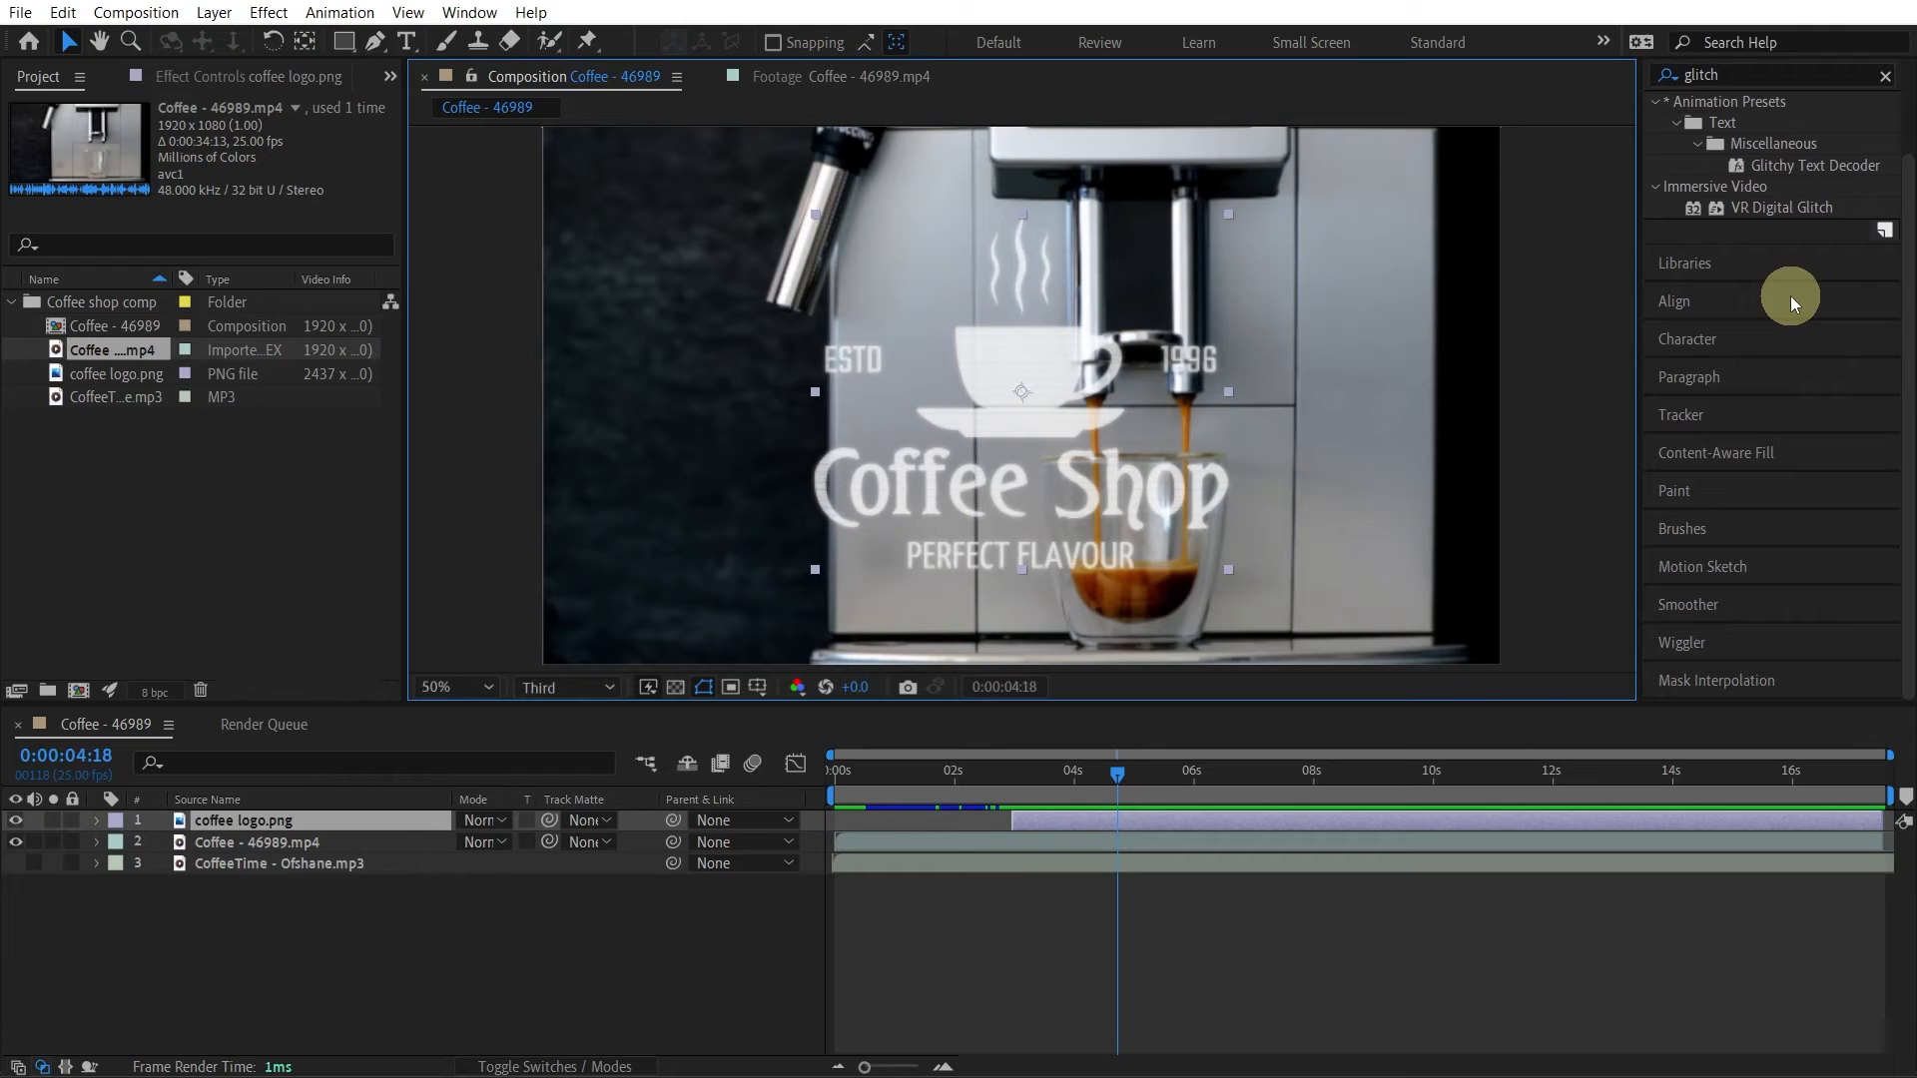
{"action": "scroll", "coordinate": [1772, 319], "scroll_direction": "up", "scroll_amount": 2}
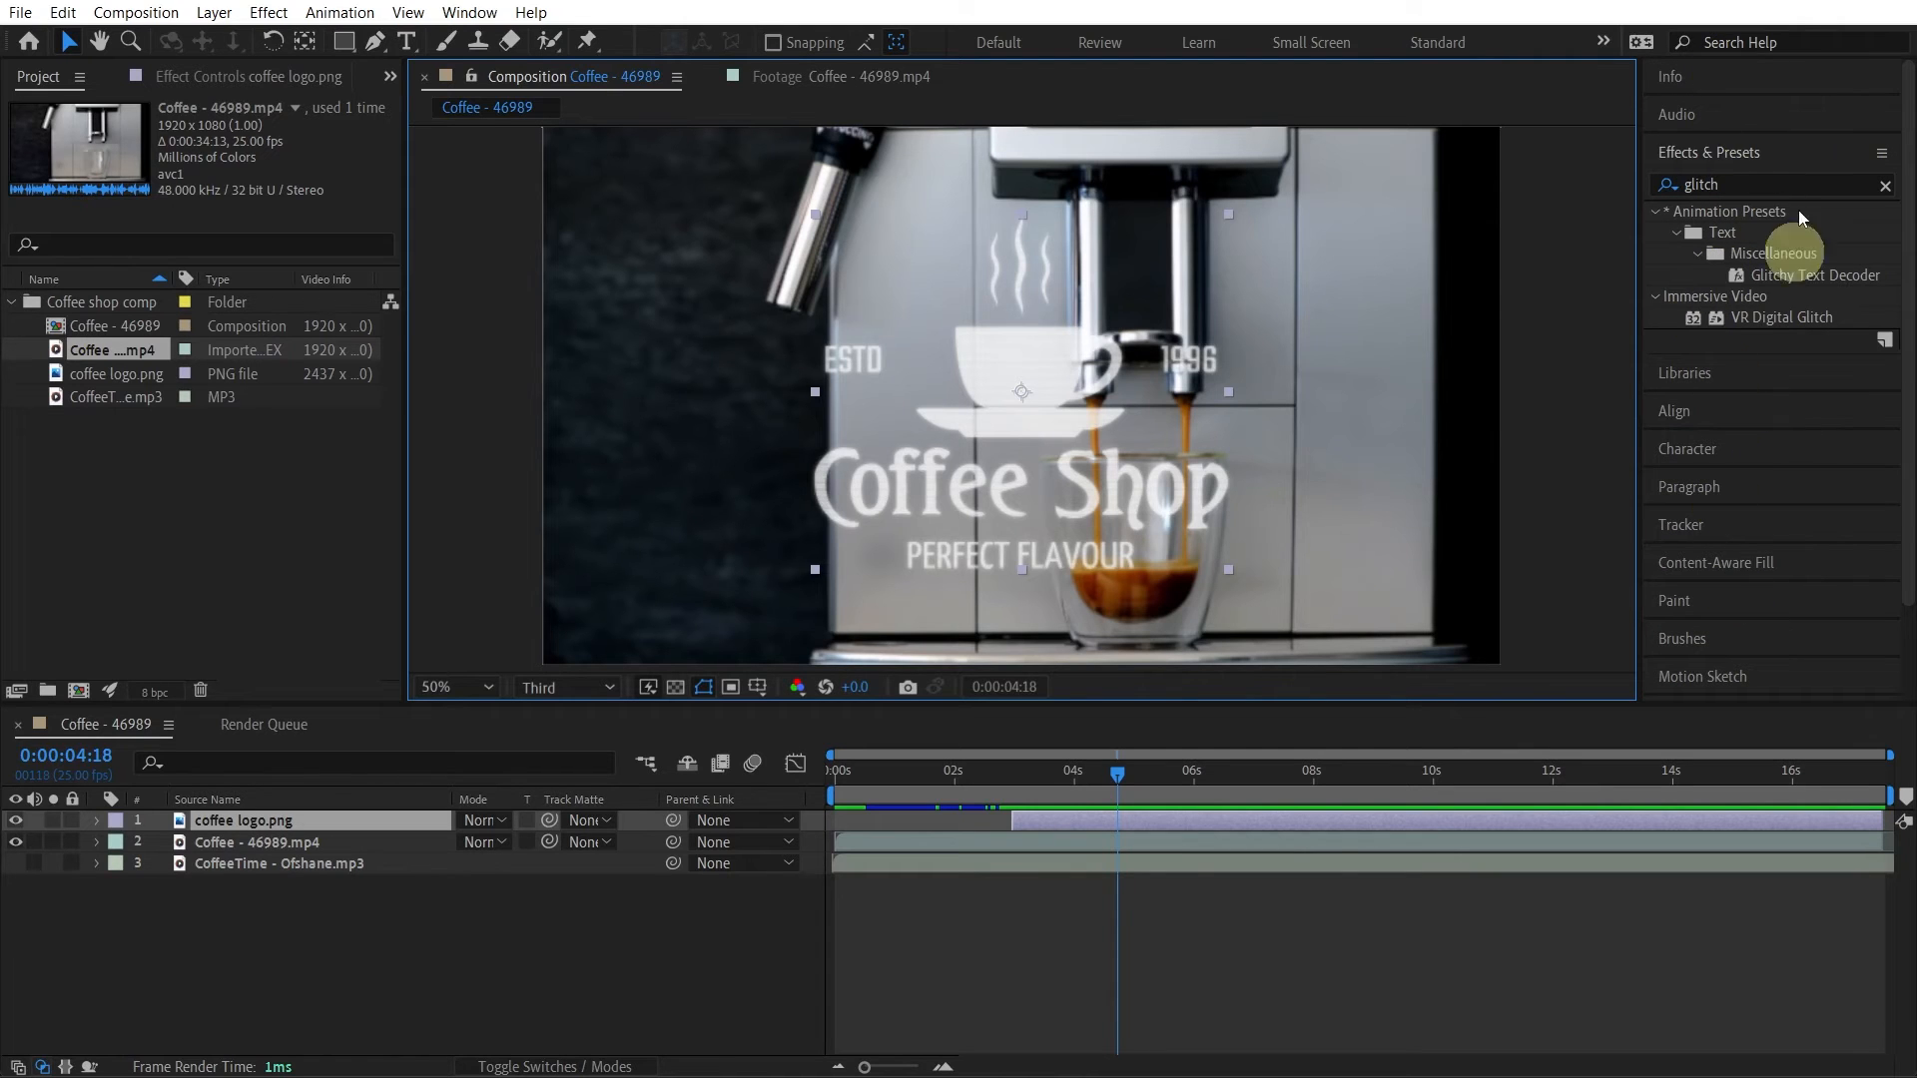
{"action": "left_click", "coordinate": [470, 10]}
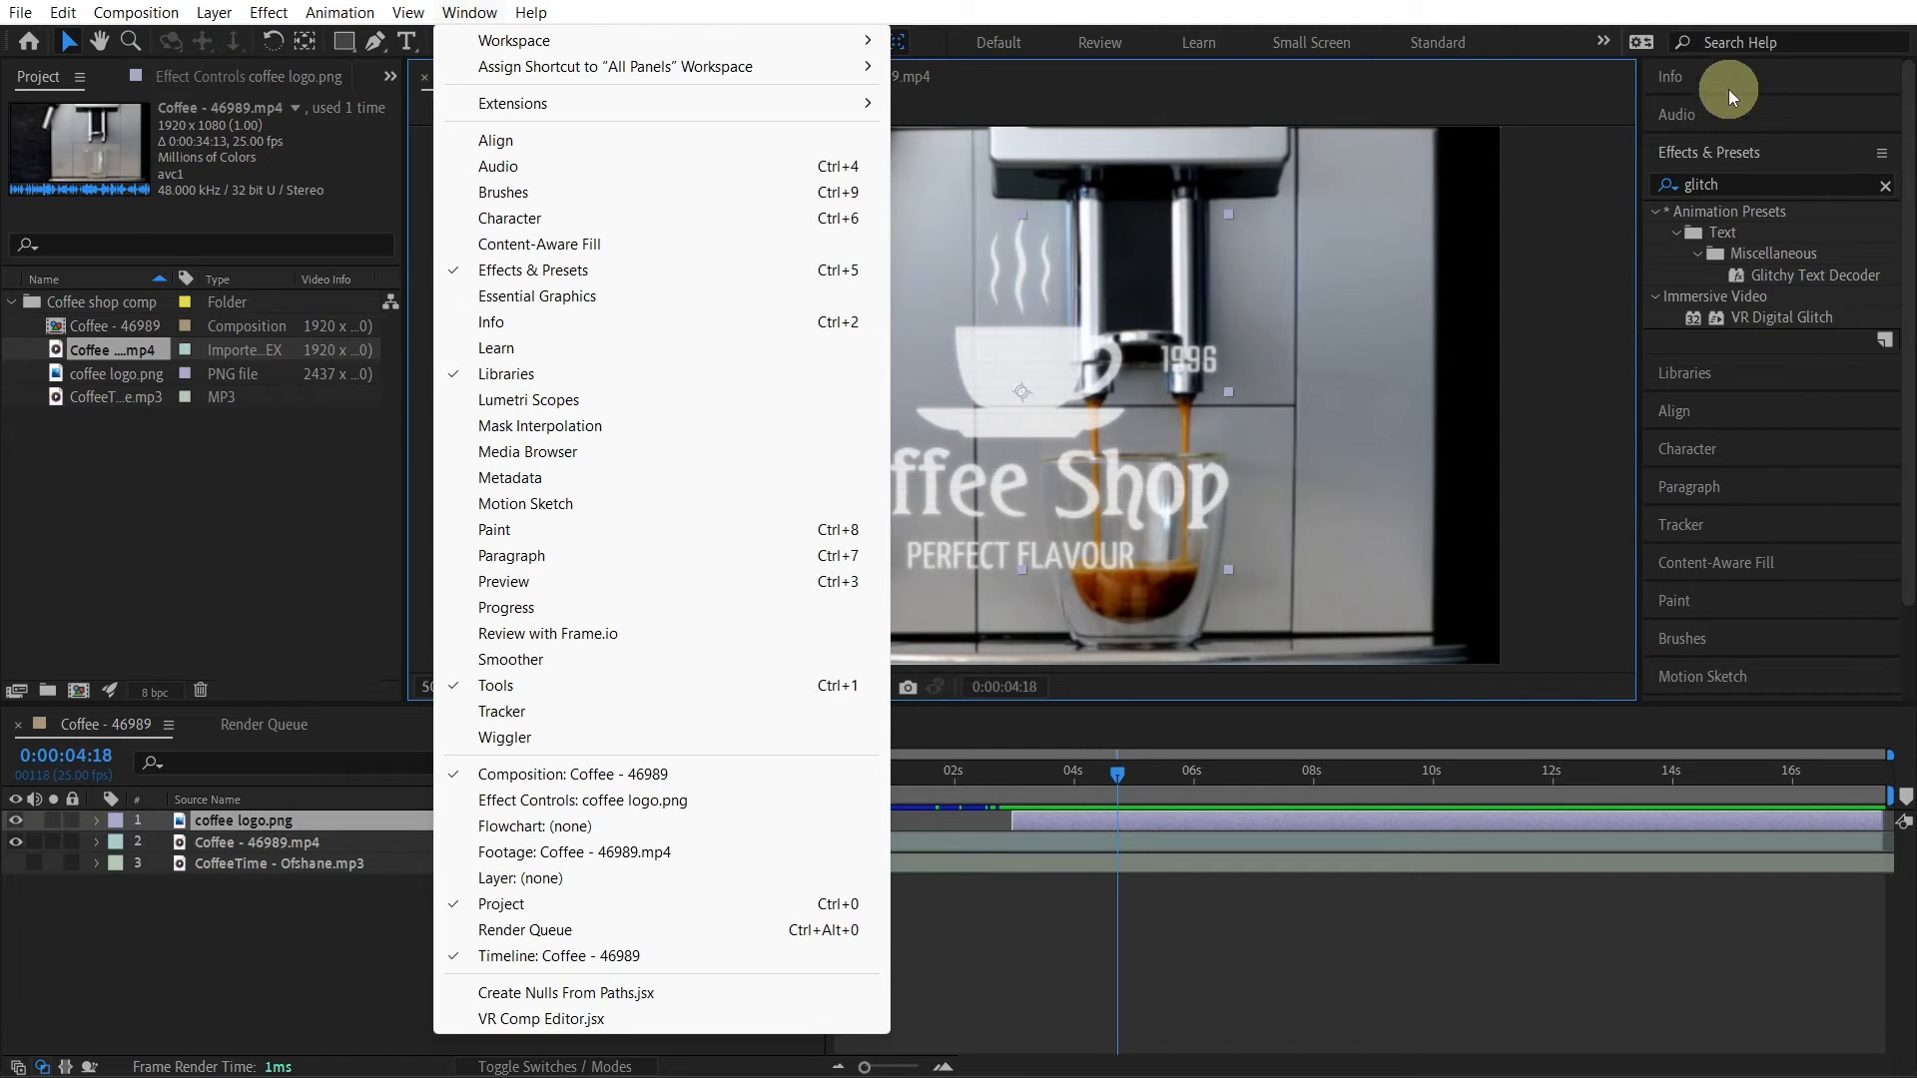
{"action": "left_click", "coordinate": [1757, 465]}
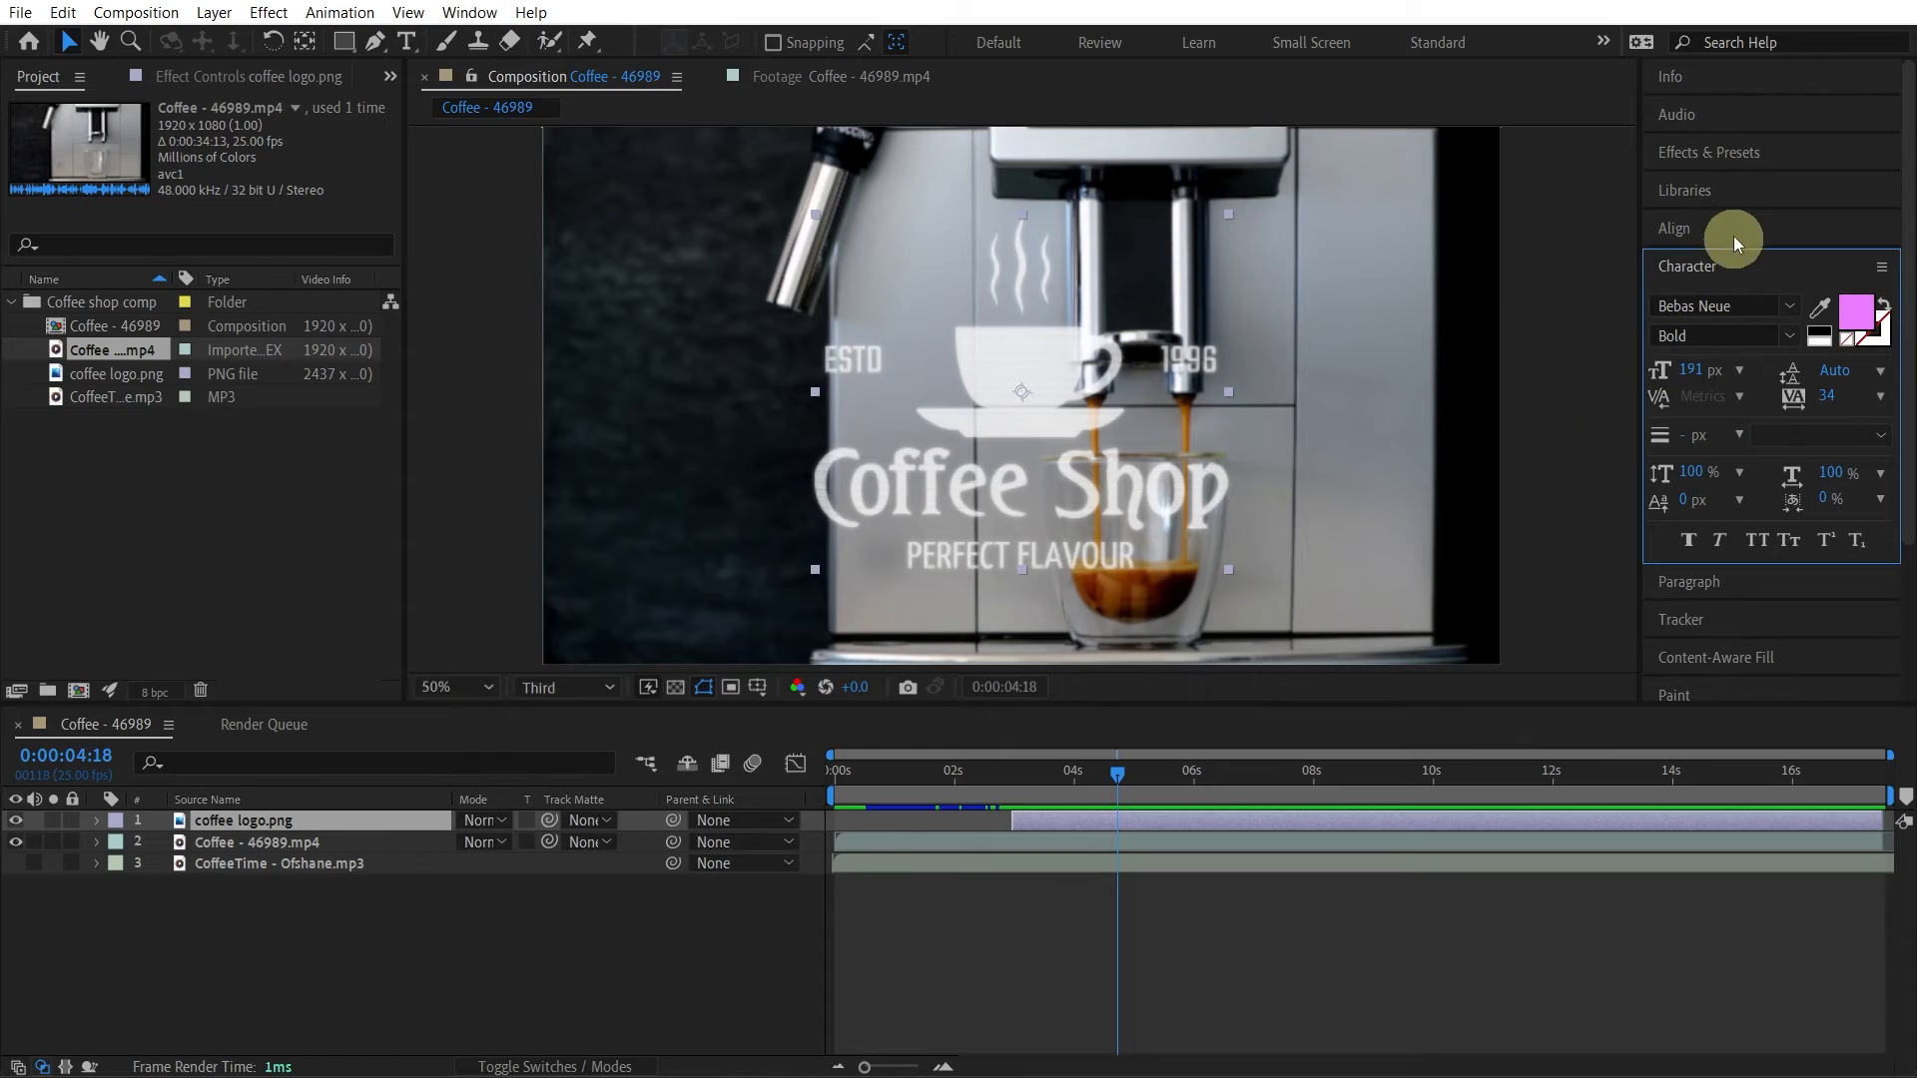
{"action": "left_click", "coordinate": [1731, 152]}
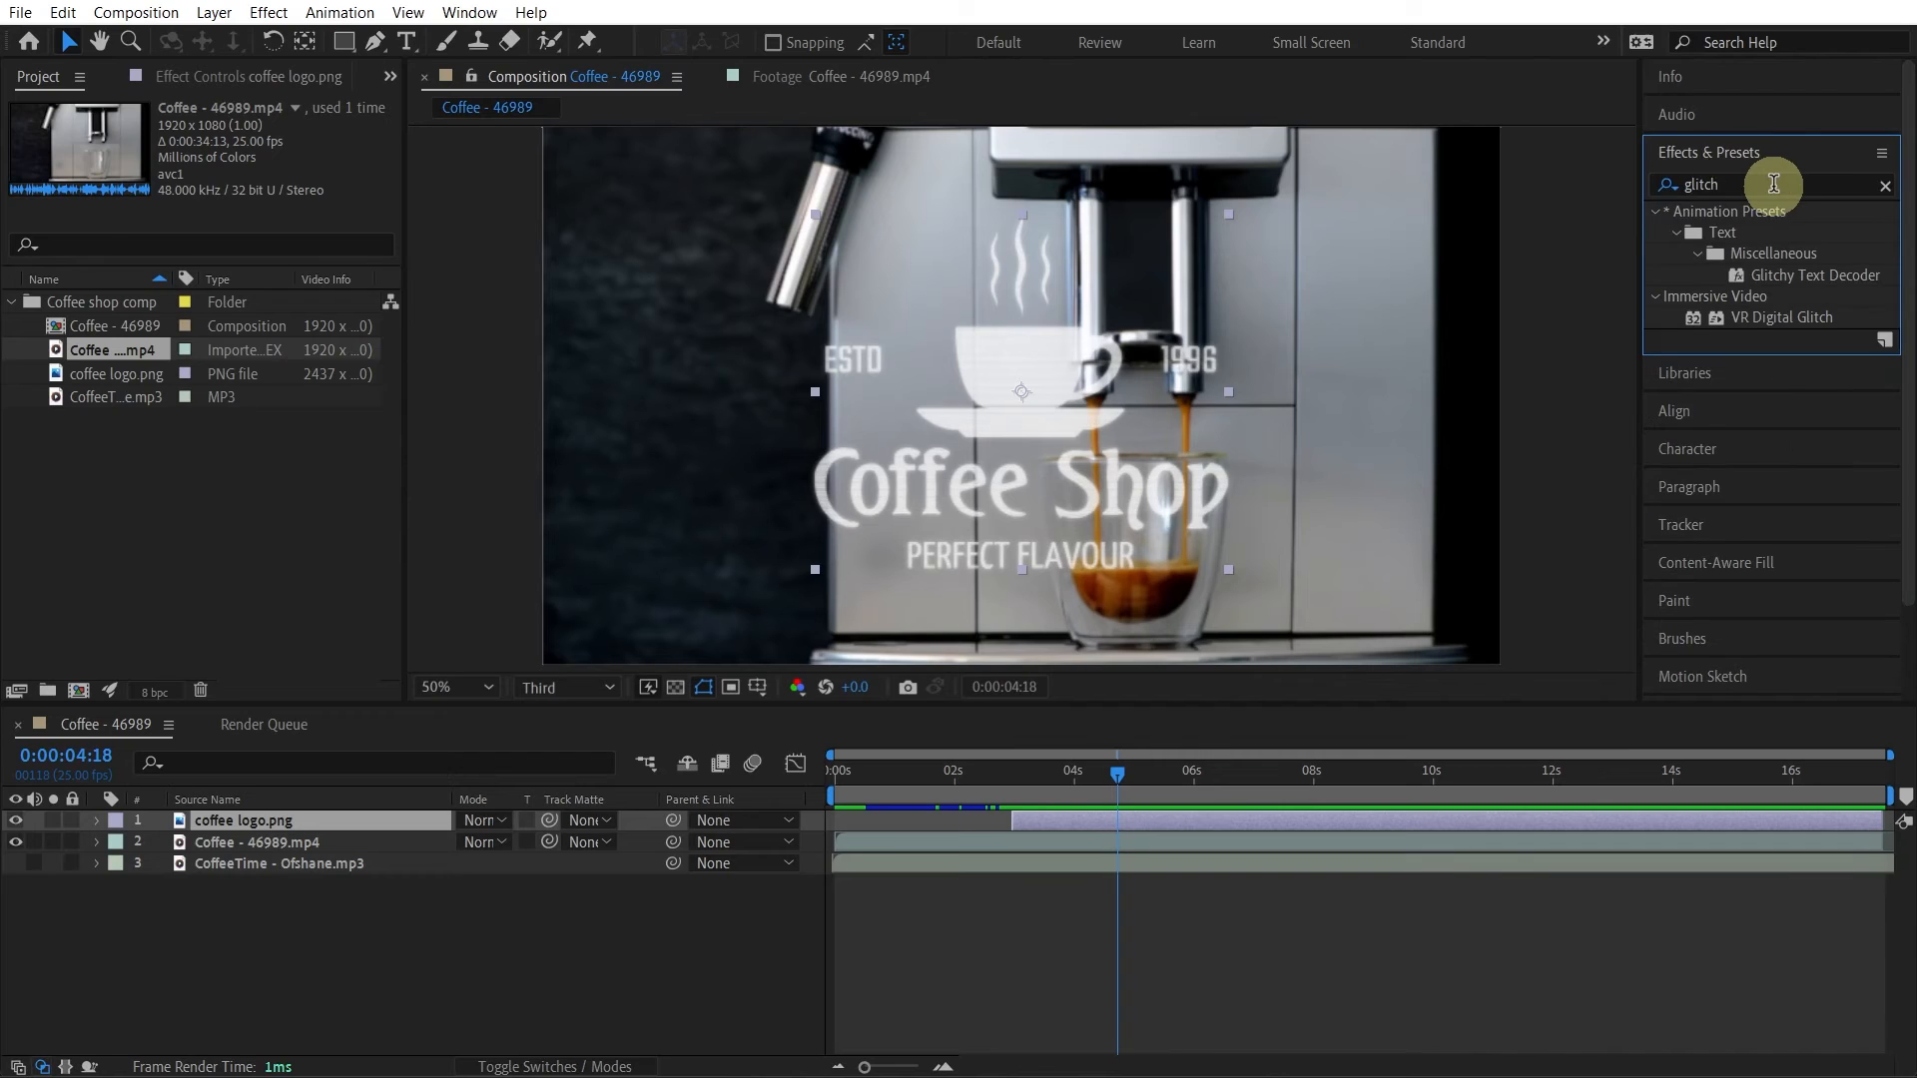
Step: Clear the glitch search from Effects & Presets and check the list of panels that can be shown or hidden
{"action": "left_click", "coordinate": [1770, 184]}
{"action": "key", "text": "BackSpace"}
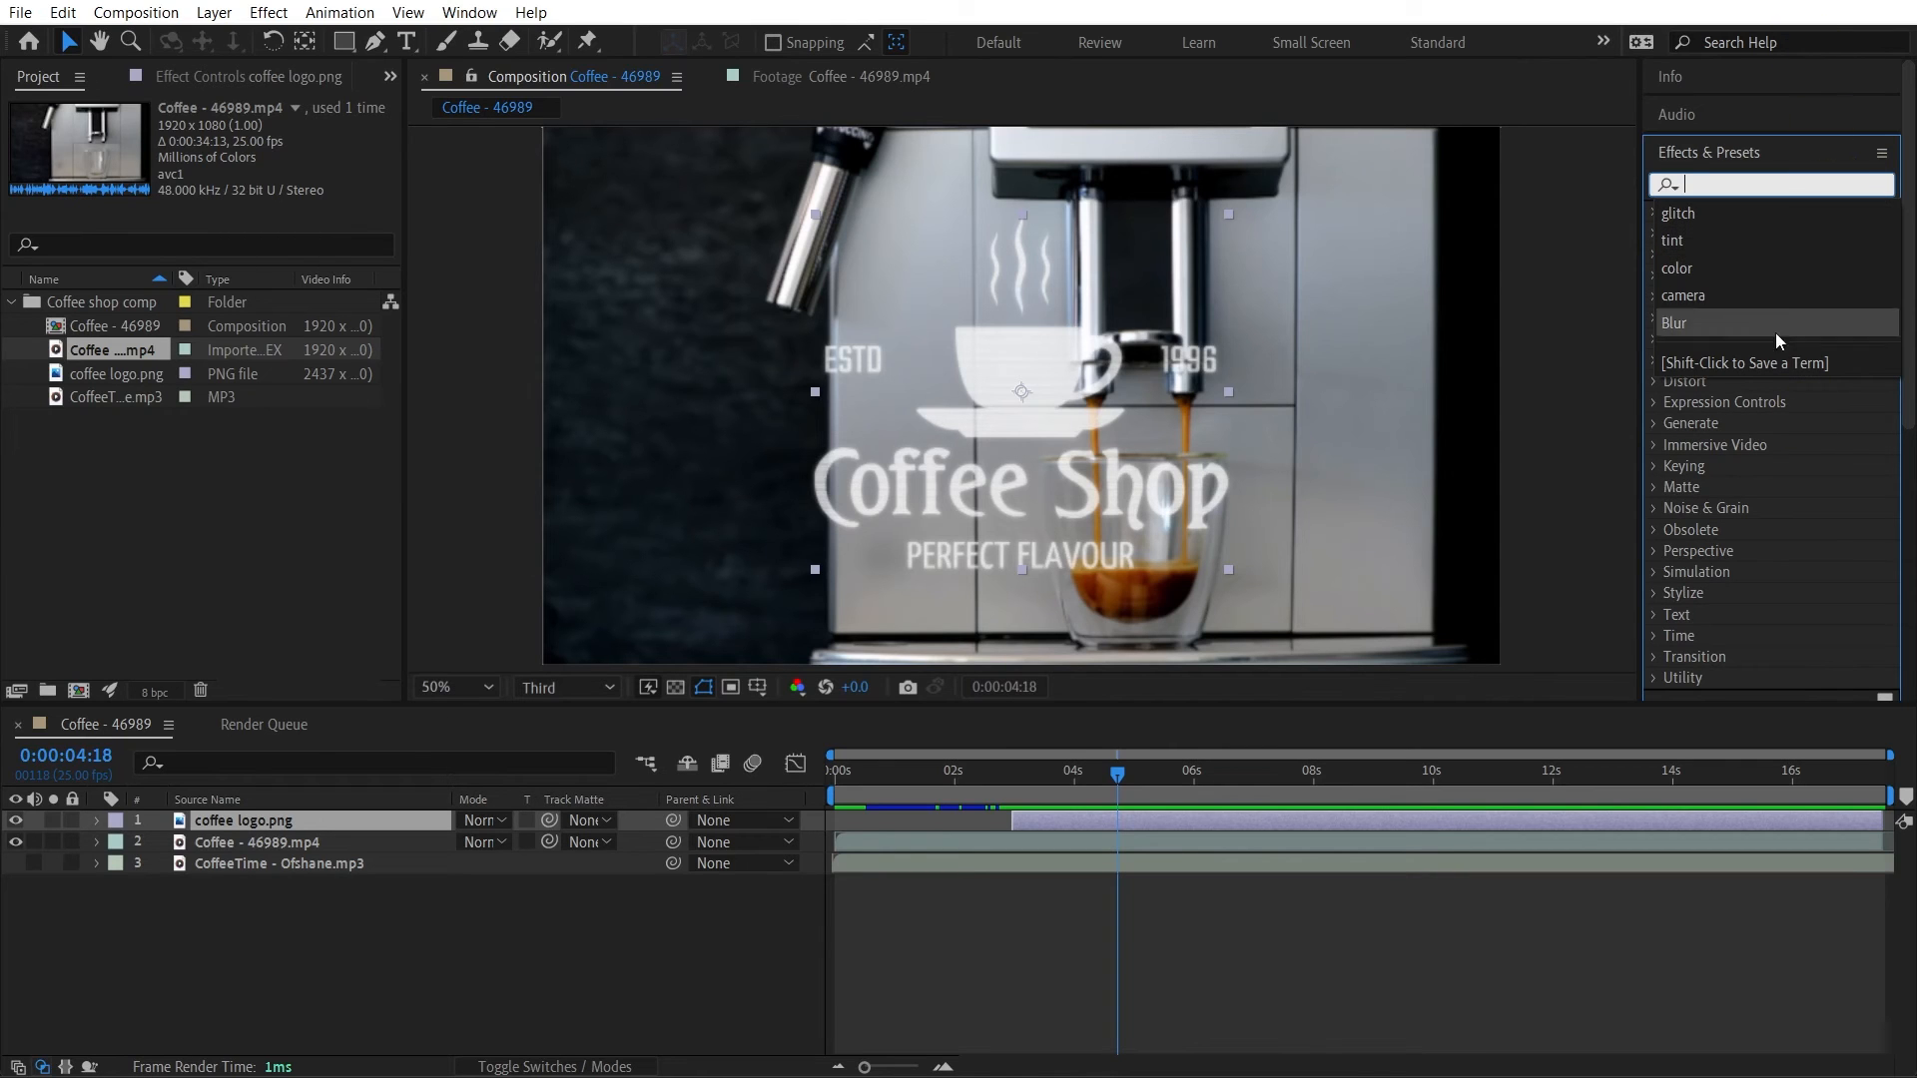
{"action": "left_click", "coordinate": [484, 13]}
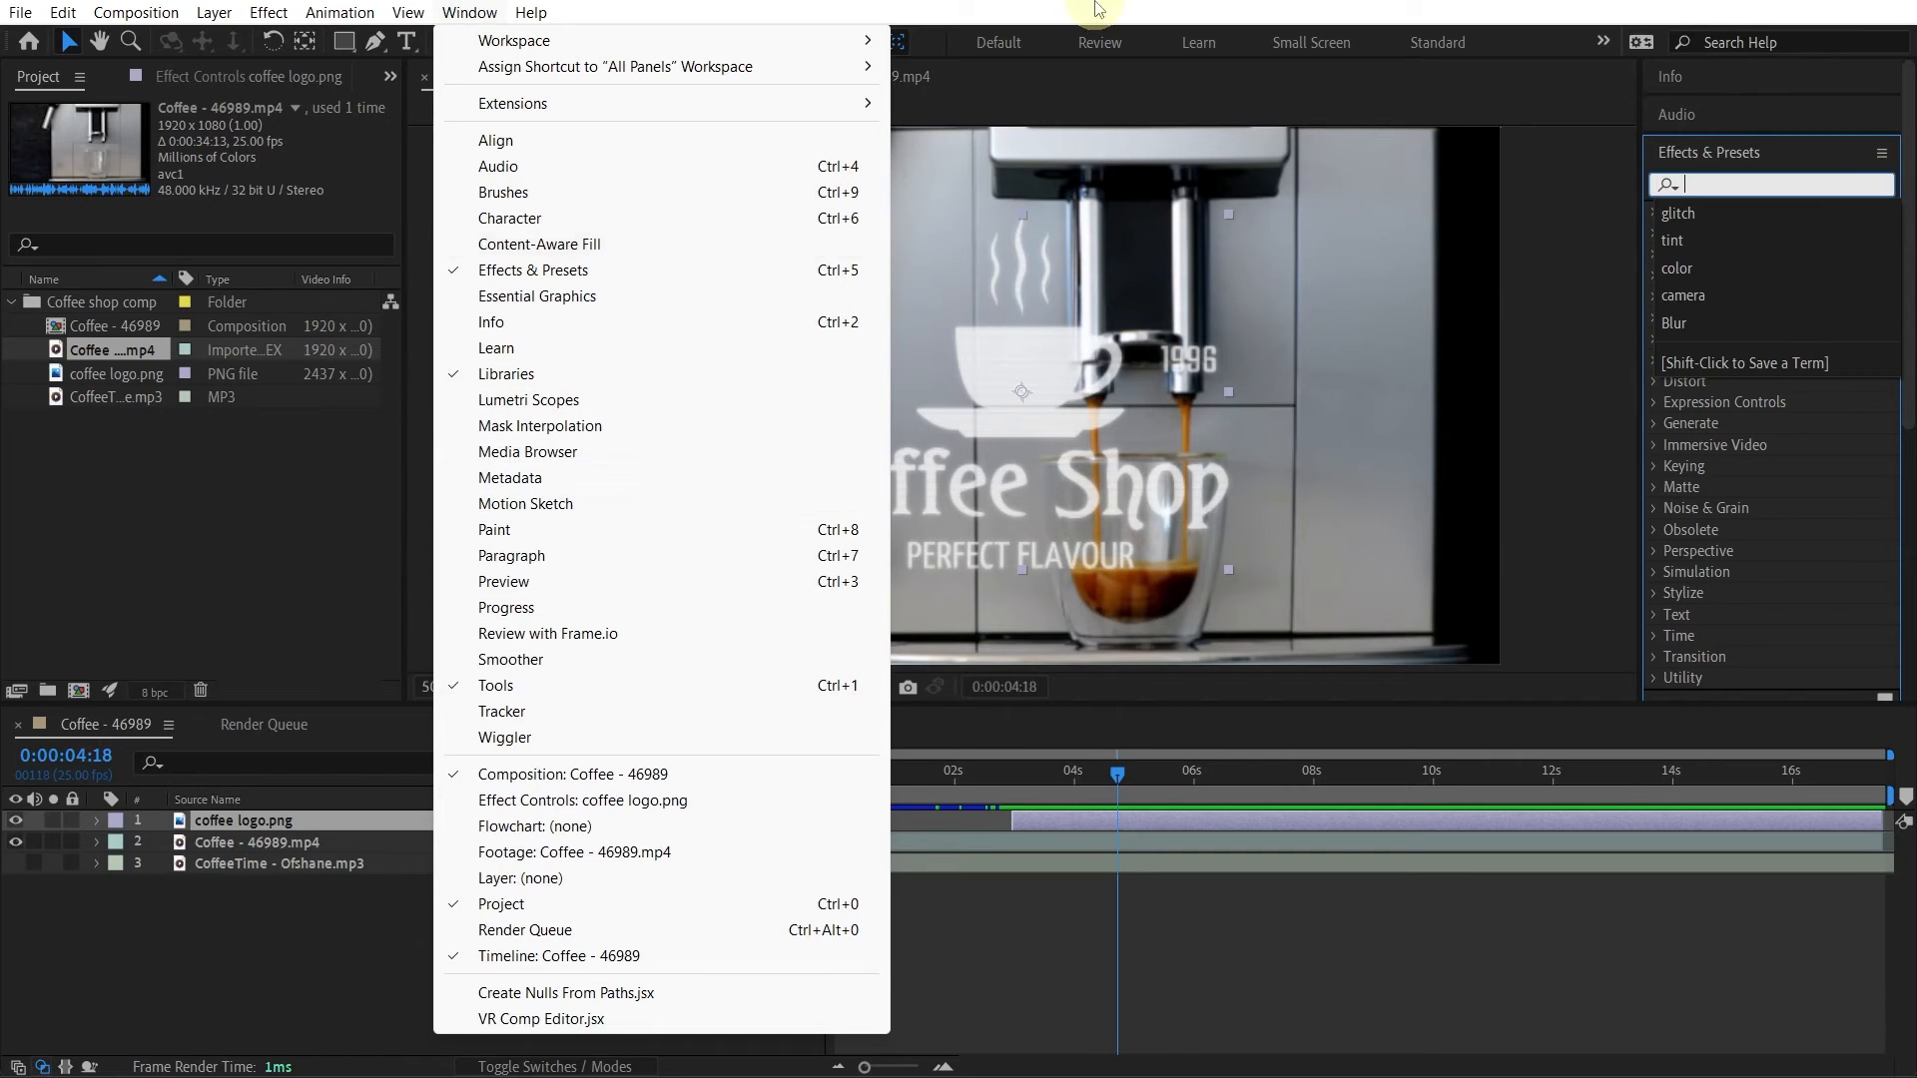
{"action": "left_click", "coordinate": [977, 786]}
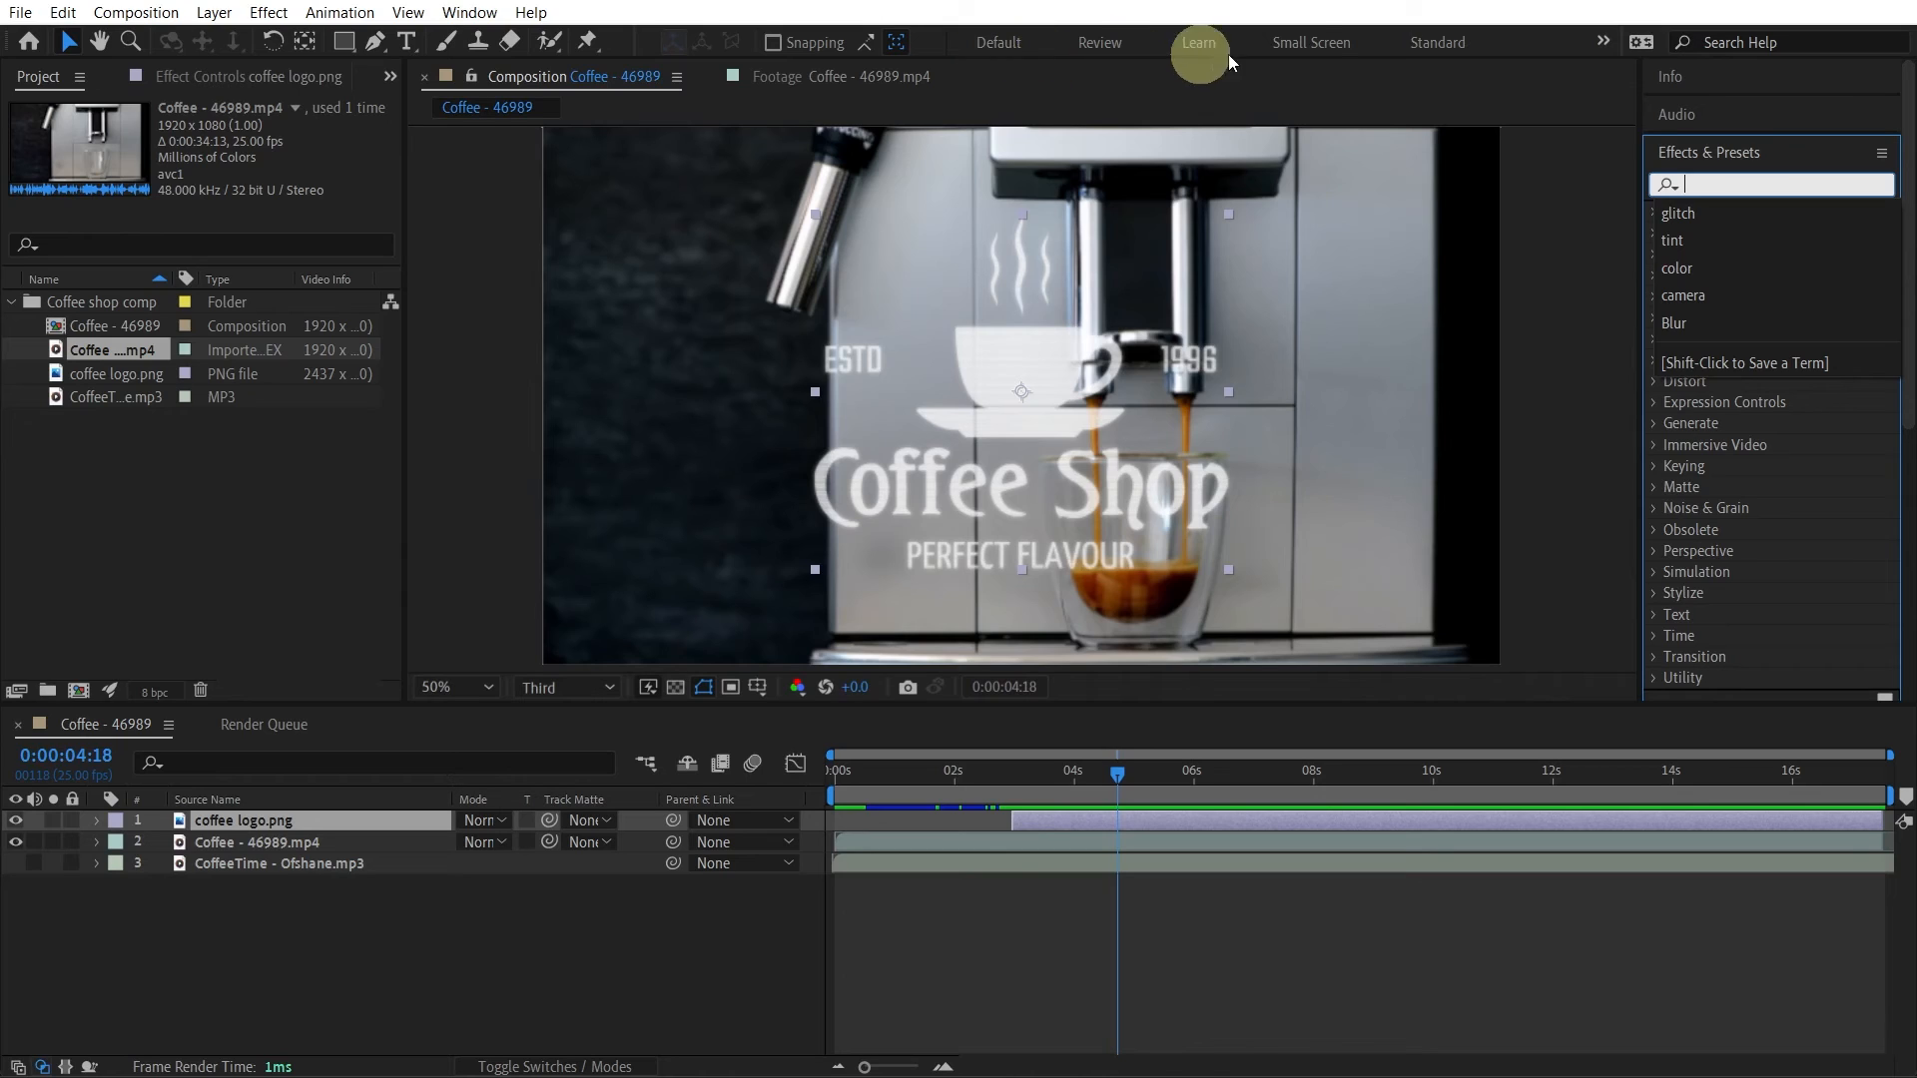
Step: Examine the available workspace presets and the options for resetting and saving workspace layouts
{"action": "left_click", "coordinate": [1609, 38]}
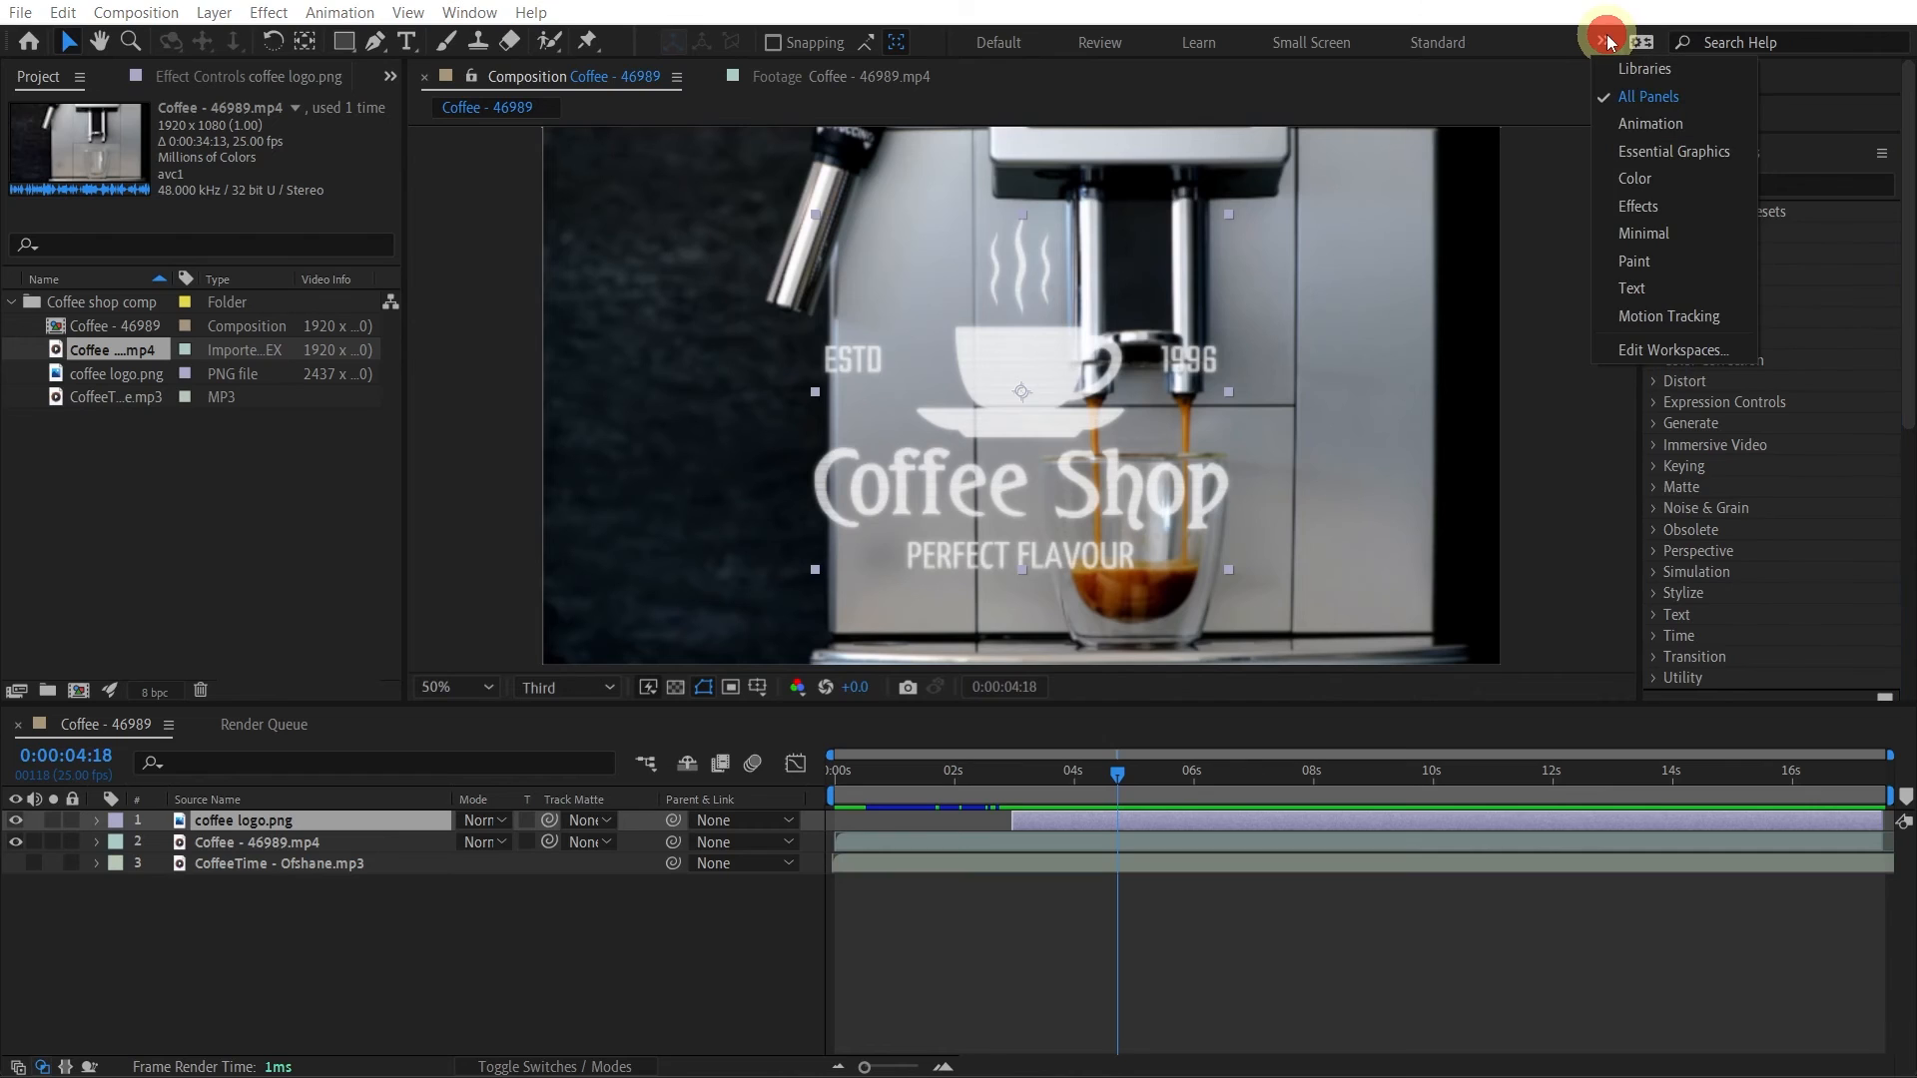
{"action": "left_click", "coordinate": [471, 13]}
{"action": "mouse_move", "coordinate": [559, 40]}
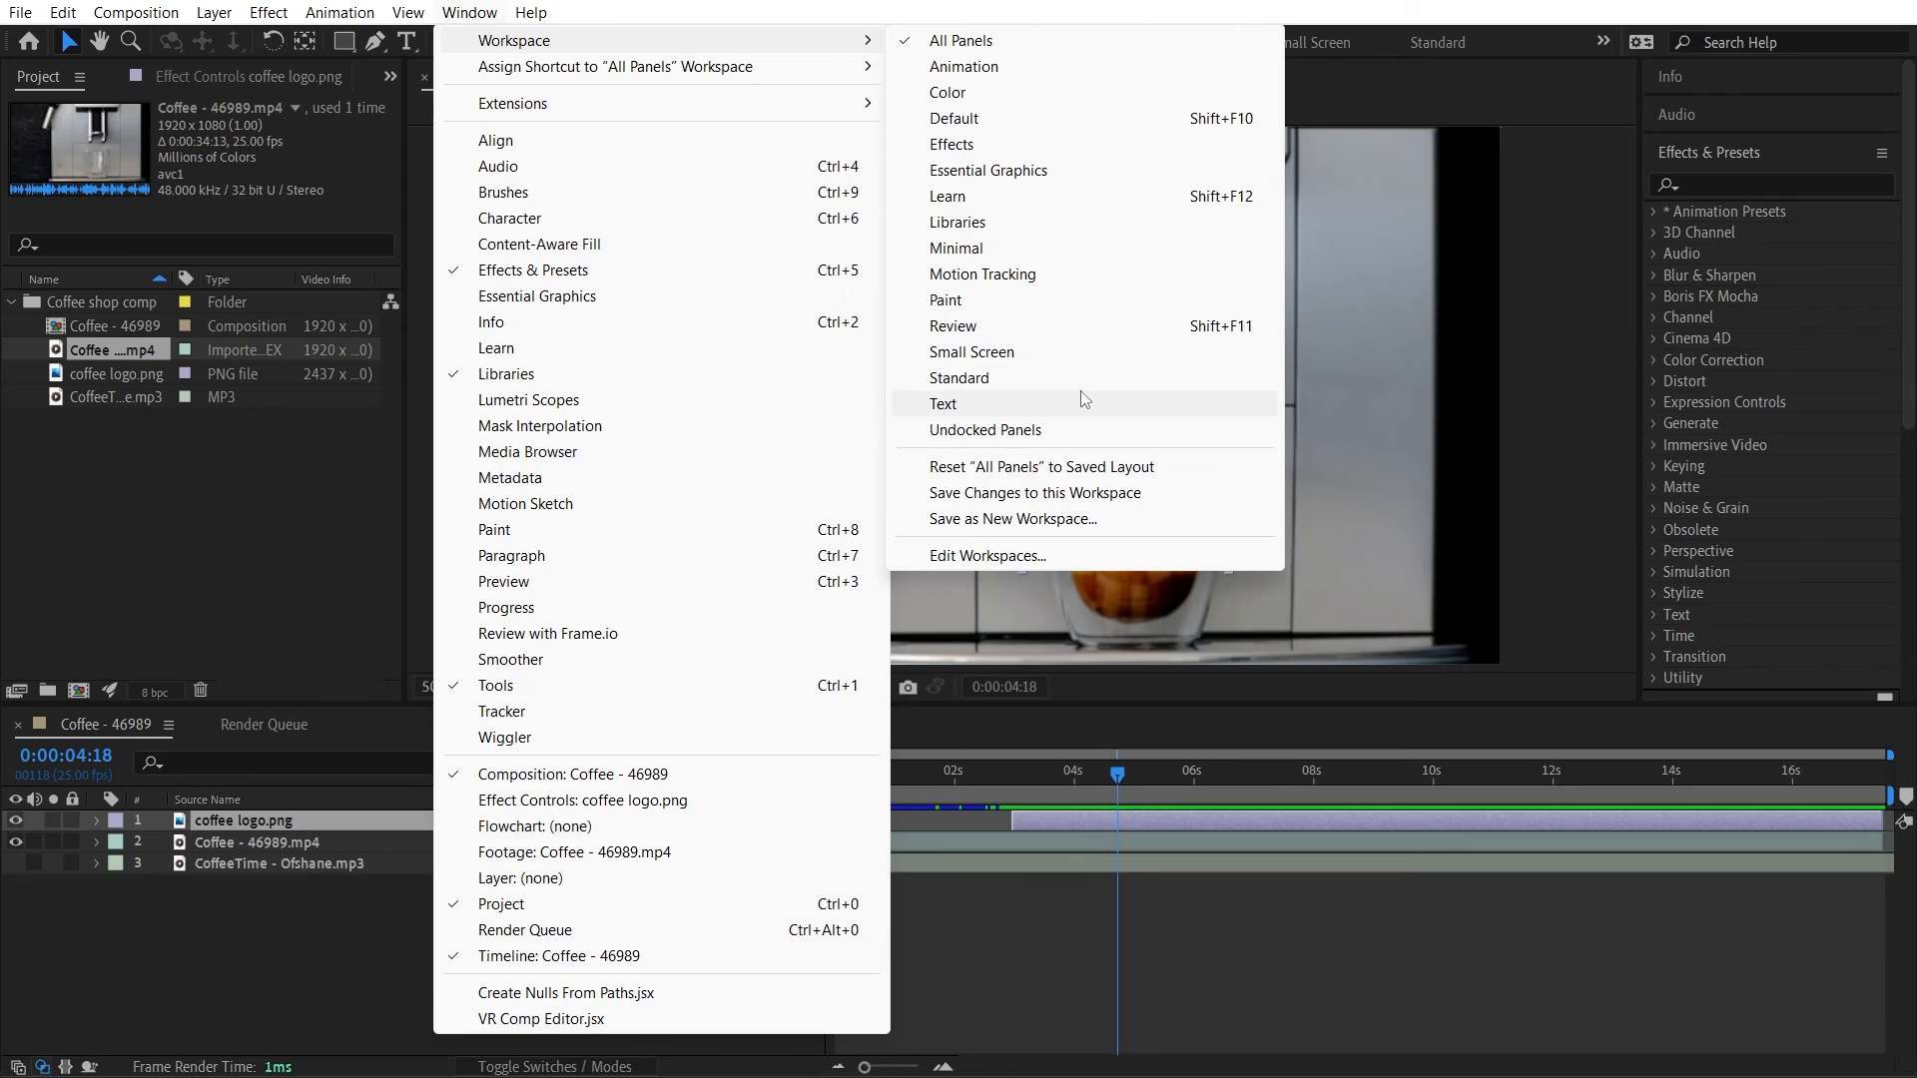
{"action": "left_click", "coordinate": [1383, 10]}
Step: Undock the Project panel and dock it between the Composition viewer and the Effects & Presets column
{"action": "left_click", "coordinate": [79, 76]}
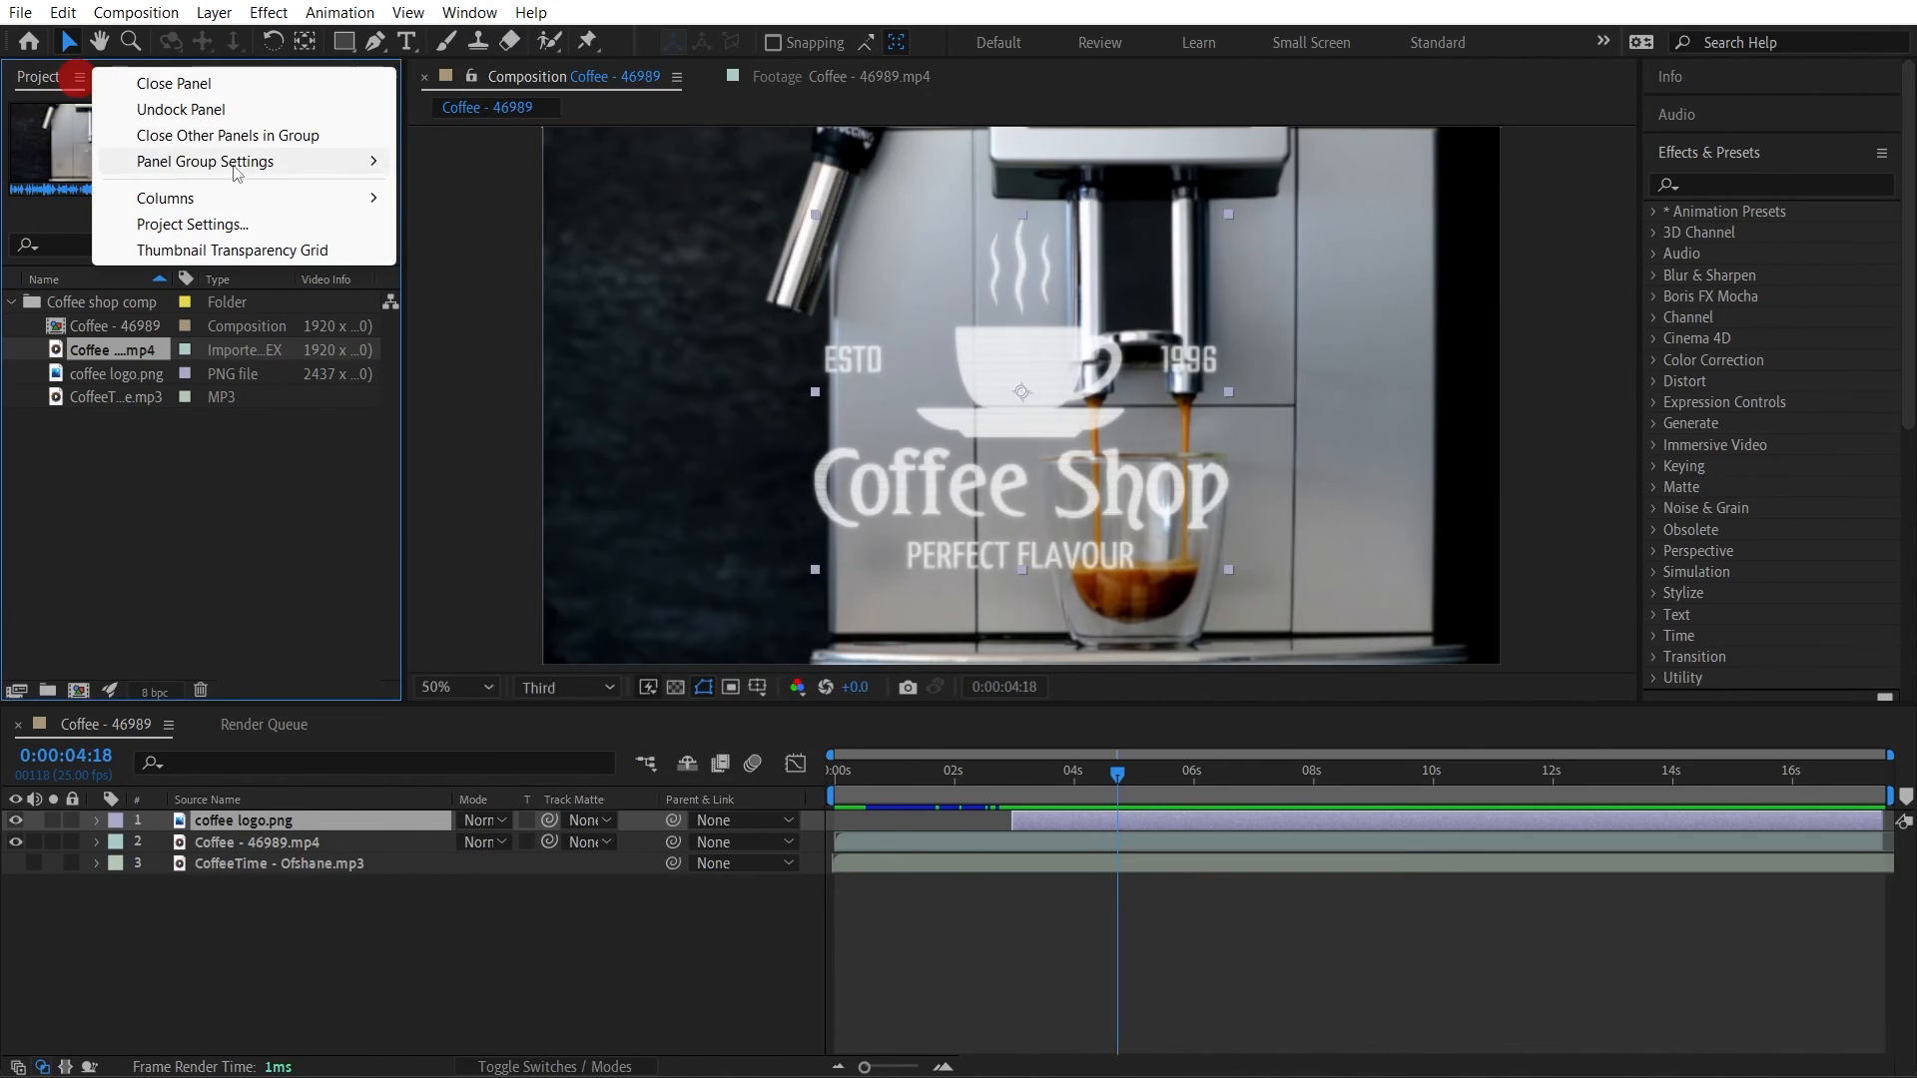
{"action": "left_click", "coordinate": [255, 107]}
{"action": "left_click_drag", "start_coordinate": [255, 18], "coordinate": [1648, 240]}
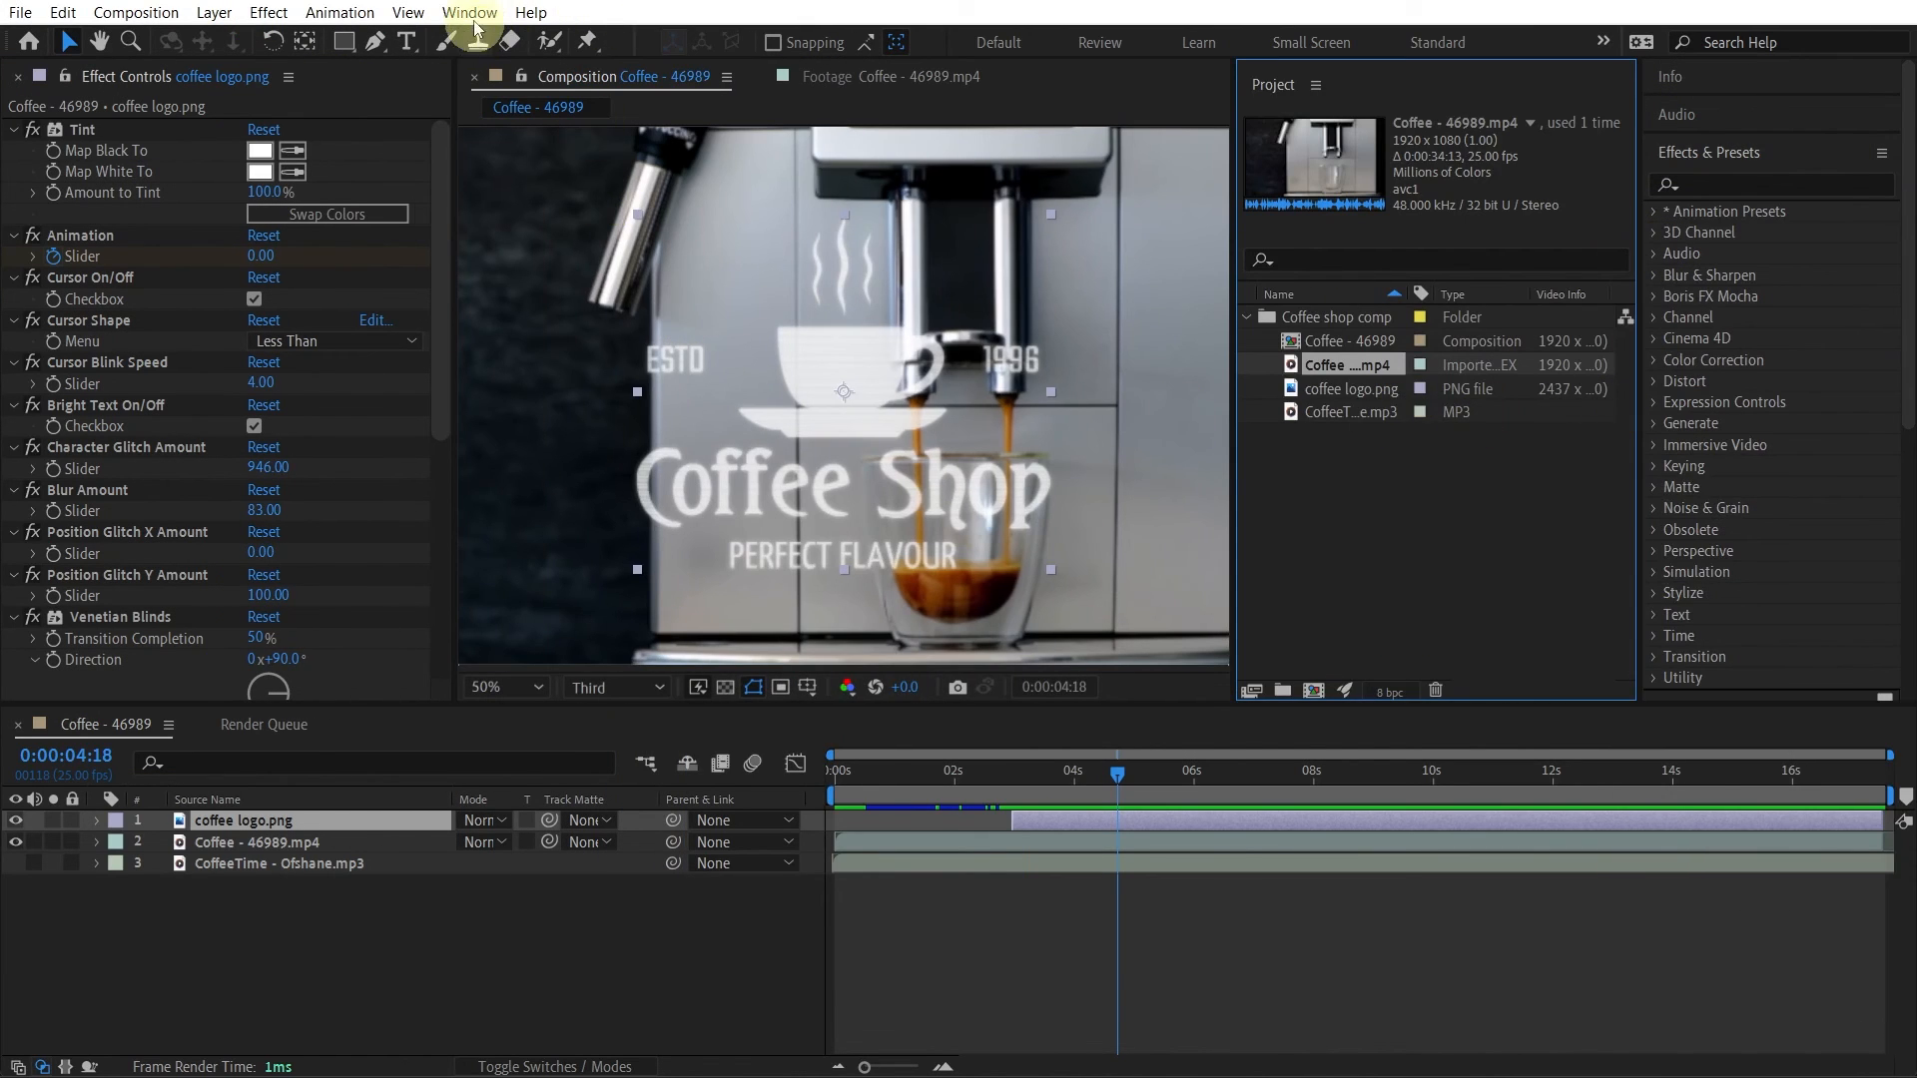
Step: Reset the All Panels workspace to its saved layout
{"action": "left_click", "coordinate": [474, 18]}
{"action": "mouse_move", "coordinate": [649, 40]}
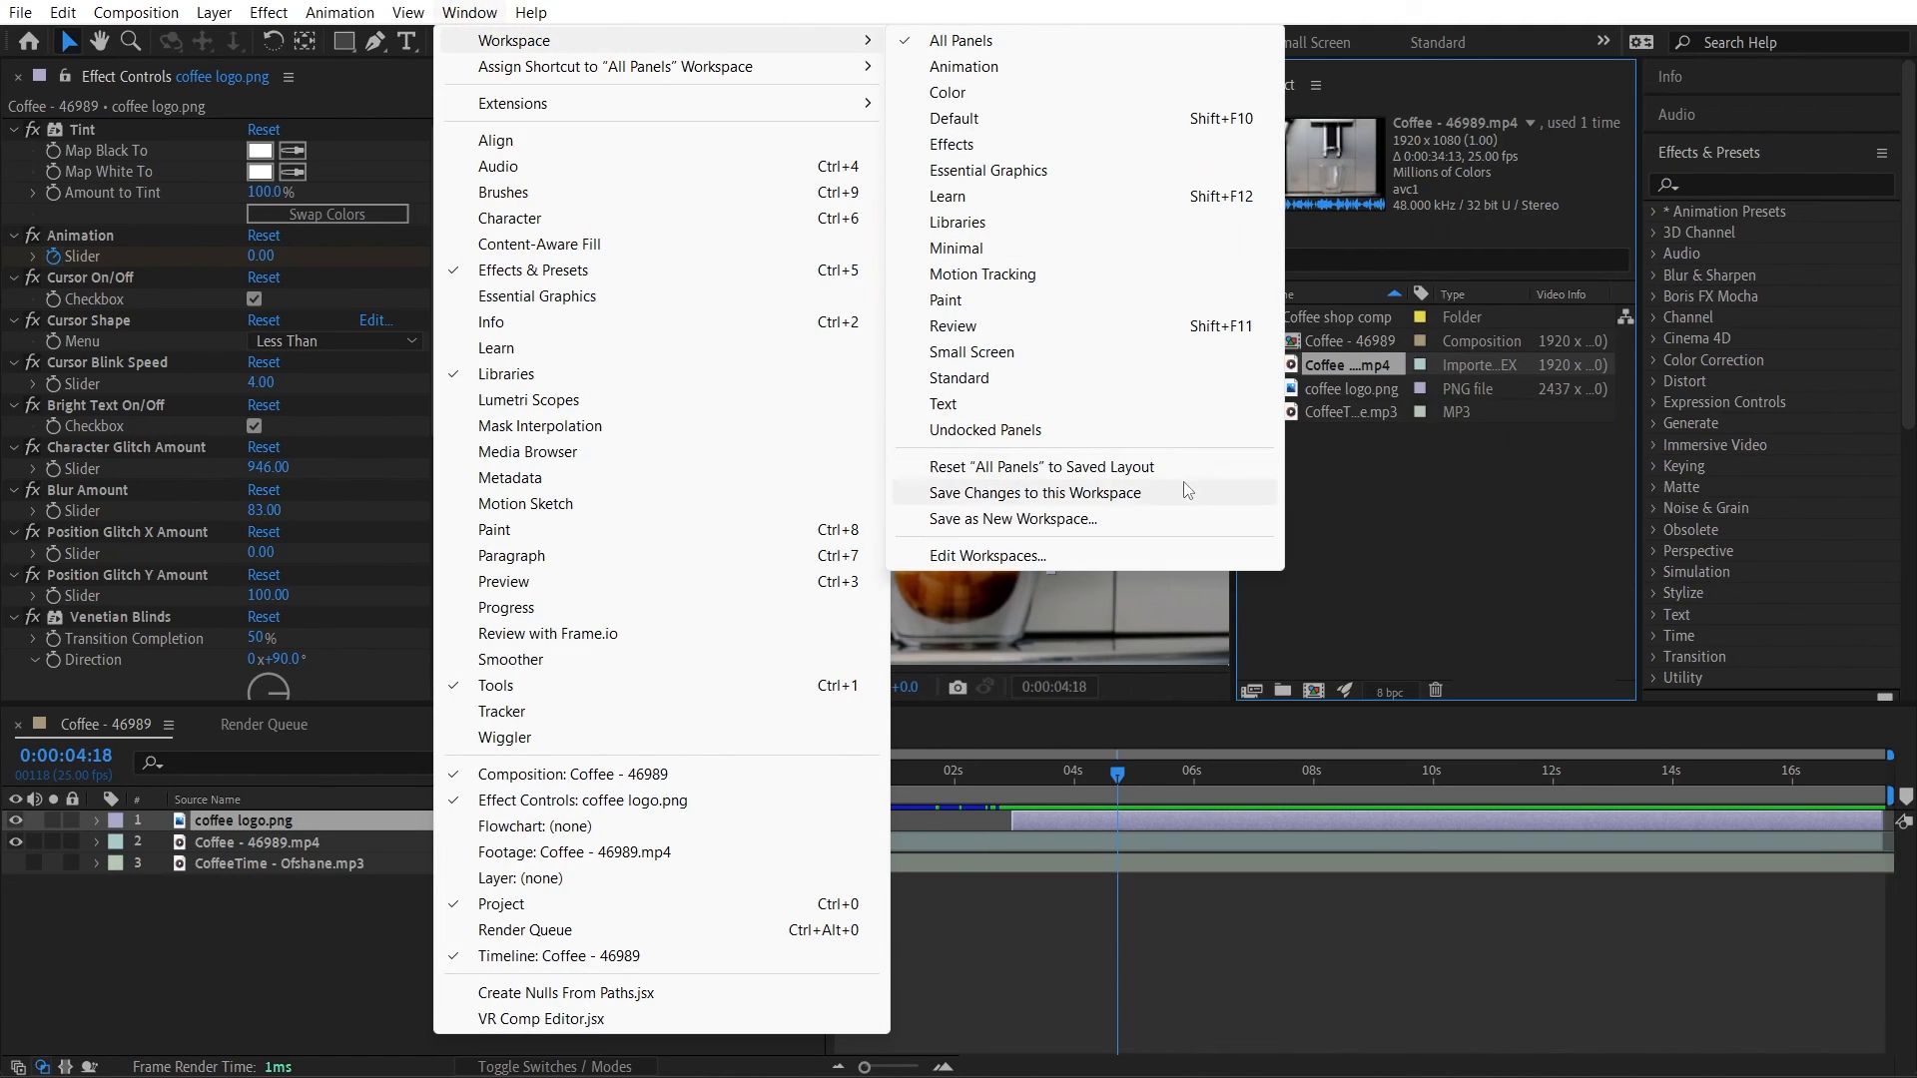
{"action": "left_click", "coordinate": [1117, 470]}
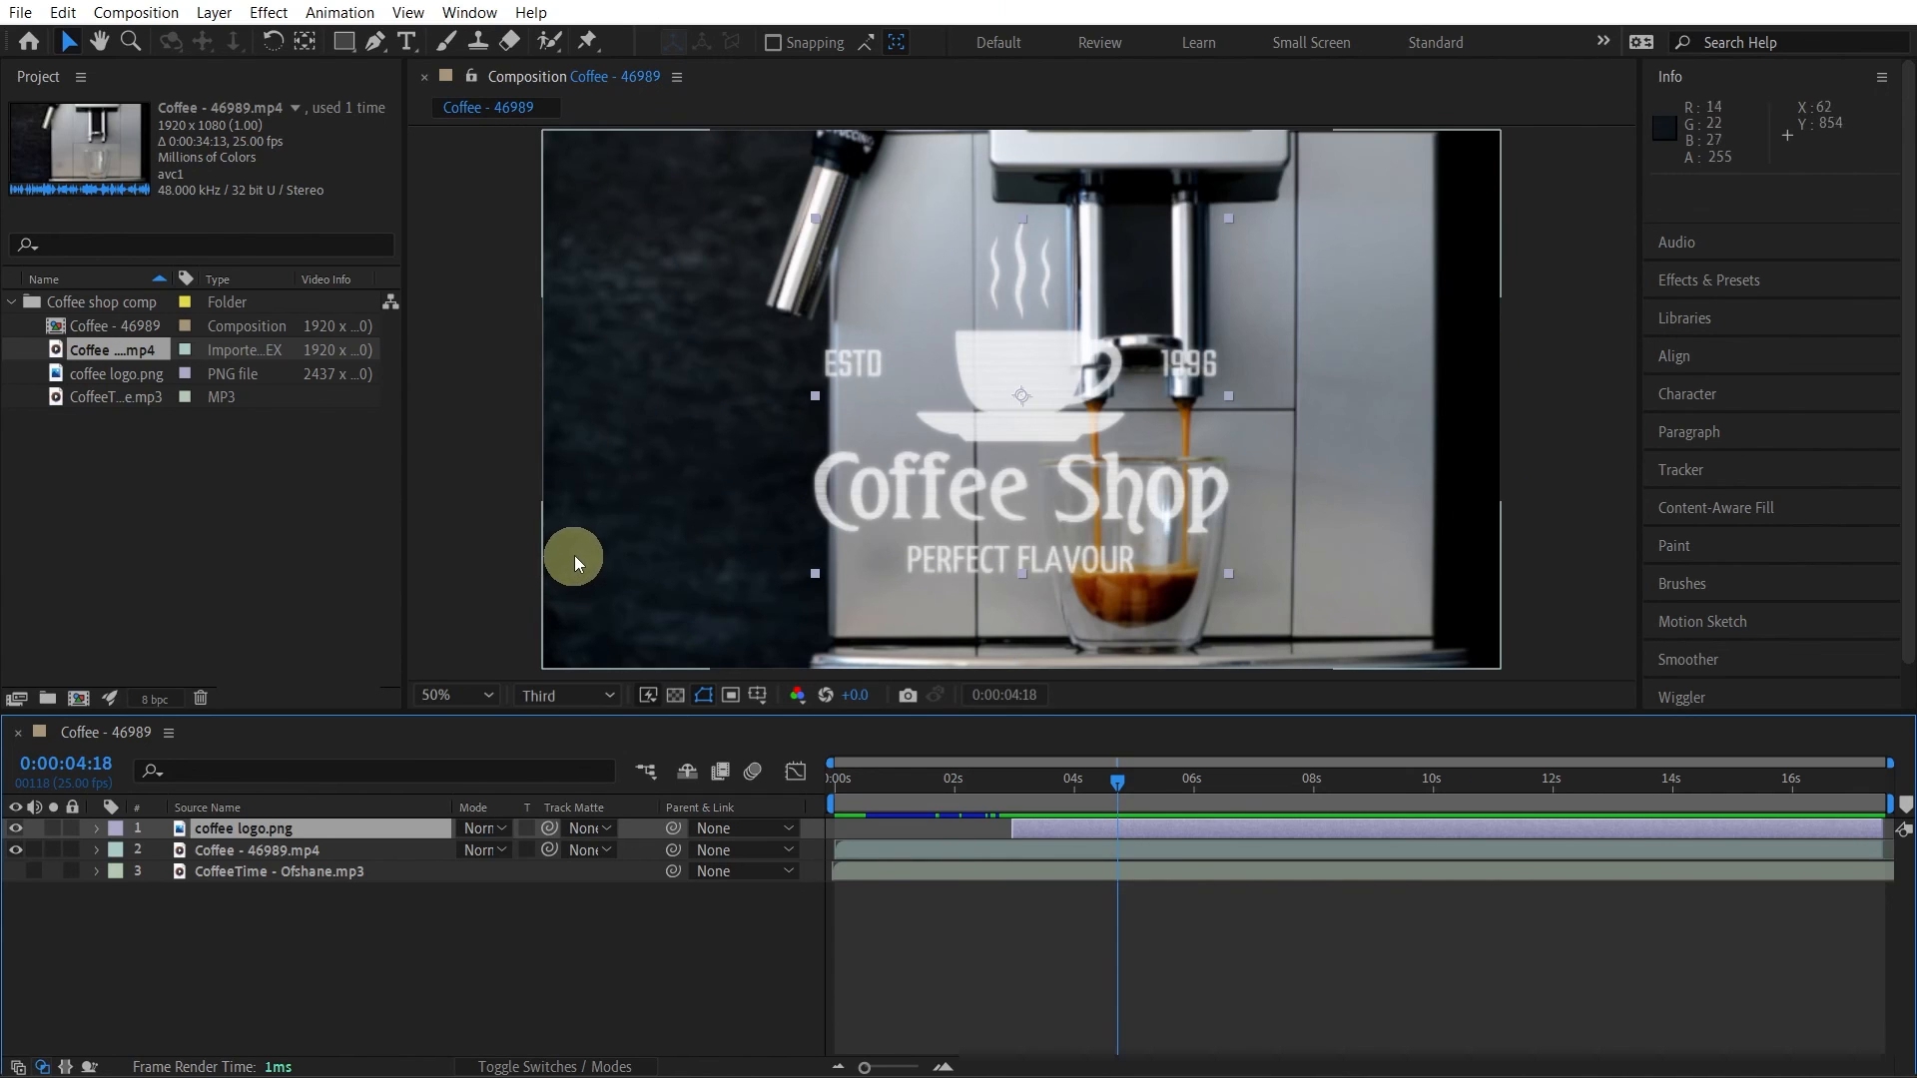
Step: Close the Coffee - 46989 timeline panel
{"action": "left_click", "coordinate": [18, 14]}
{"action": "left_click", "coordinate": [120, 224]}
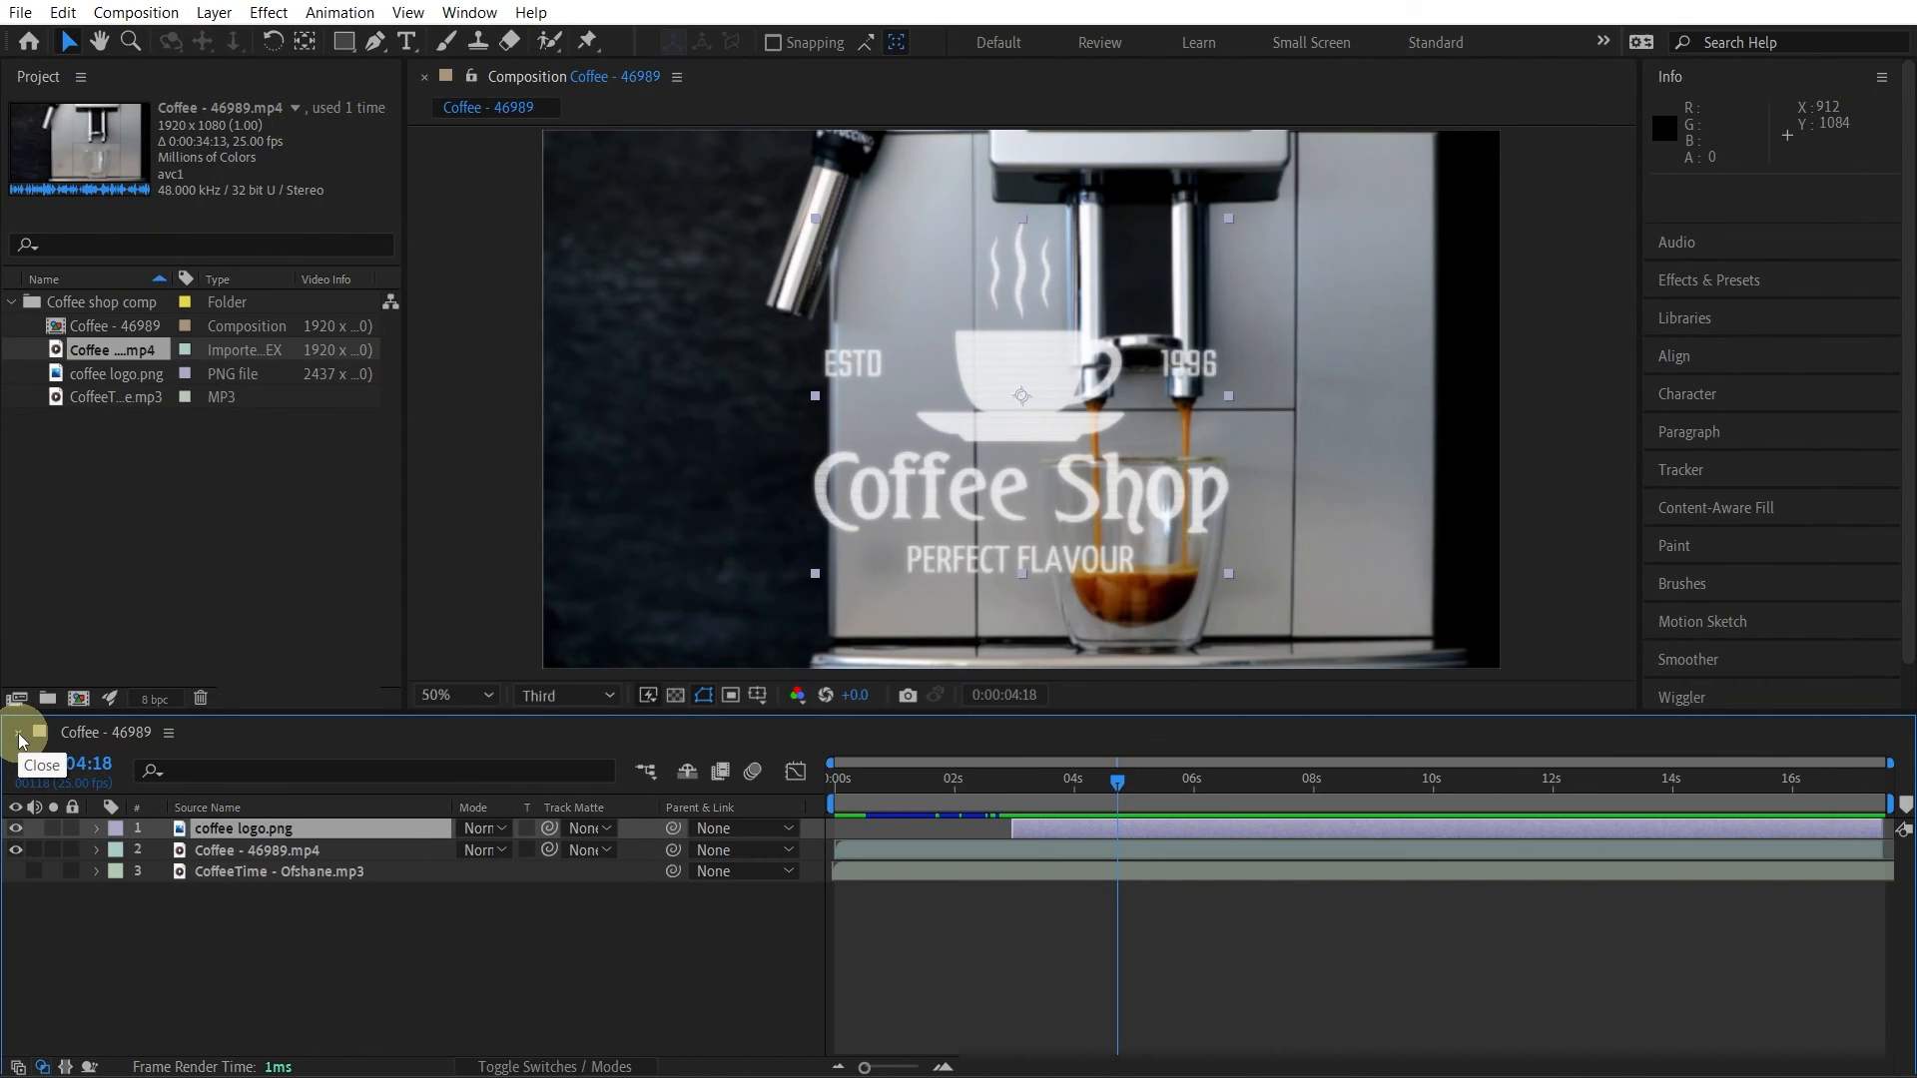
{"action": "left_click", "coordinate": [20, 739]}
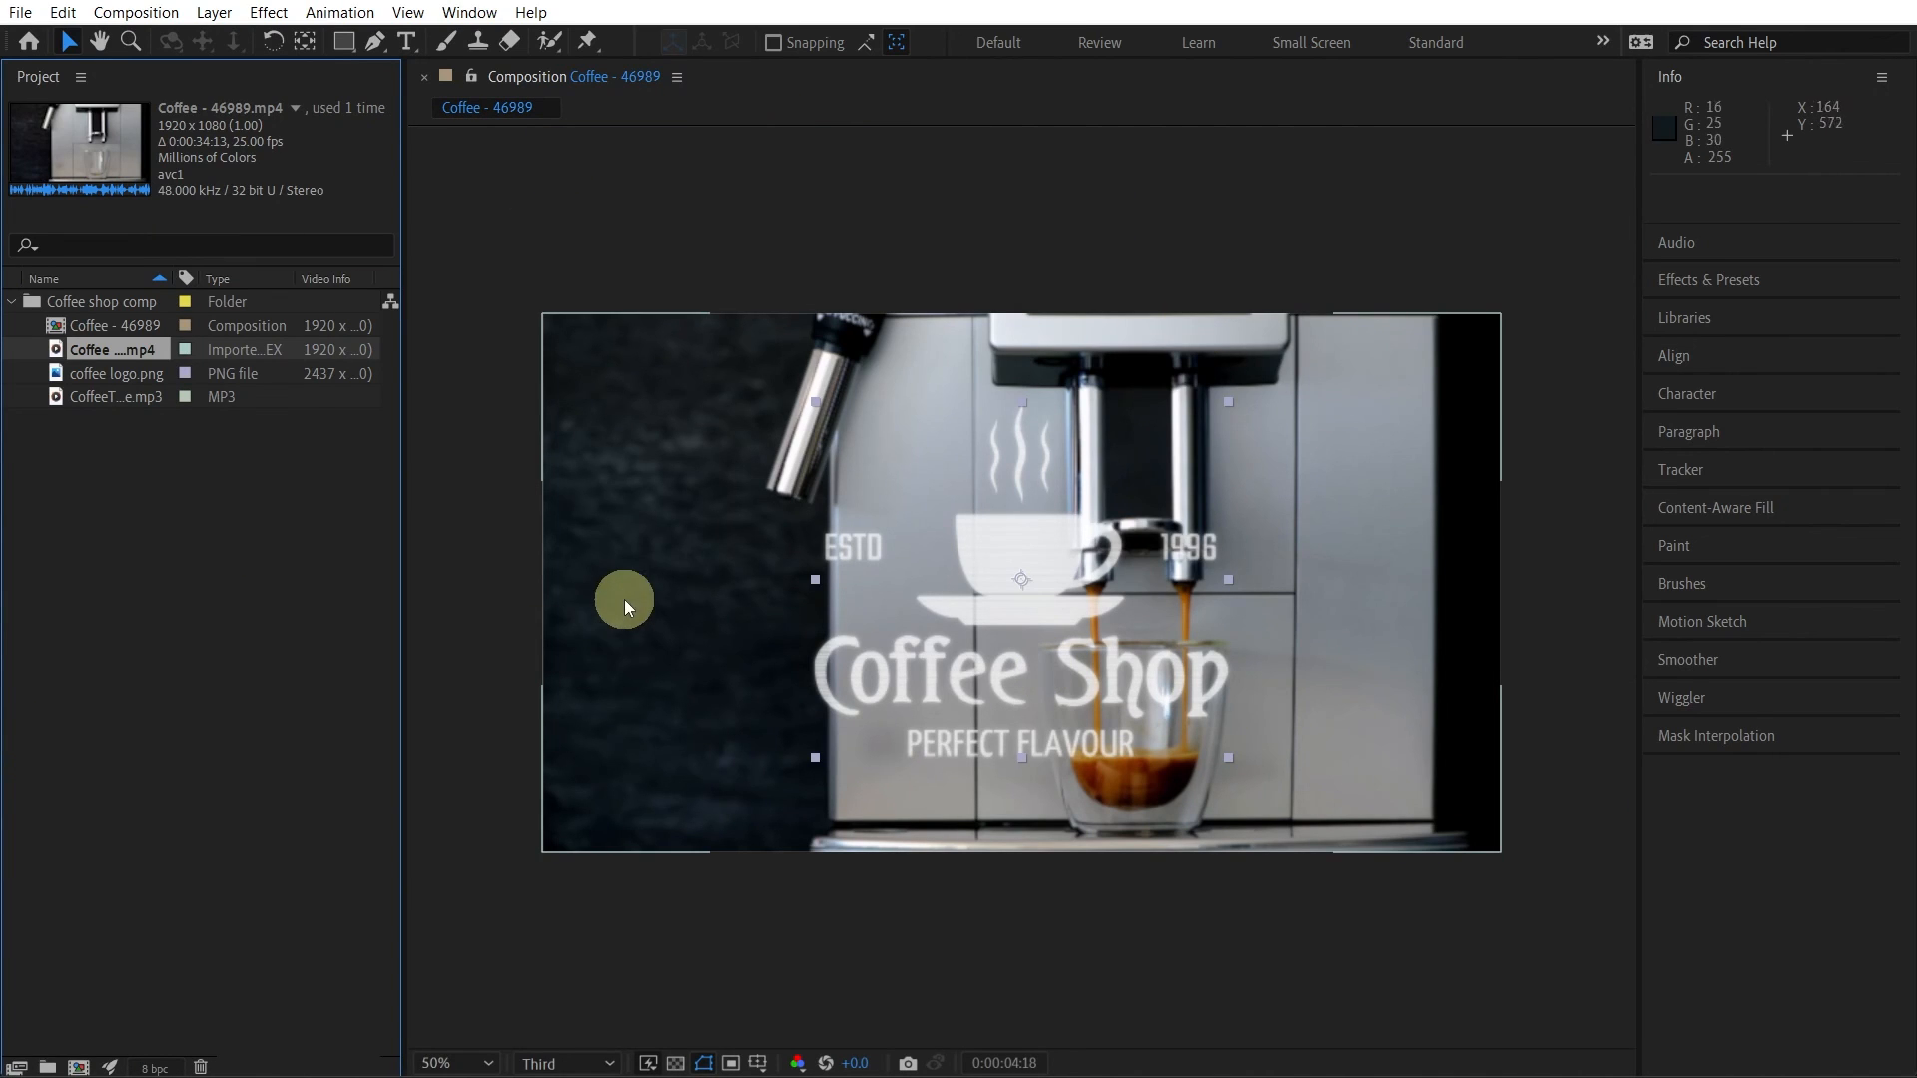